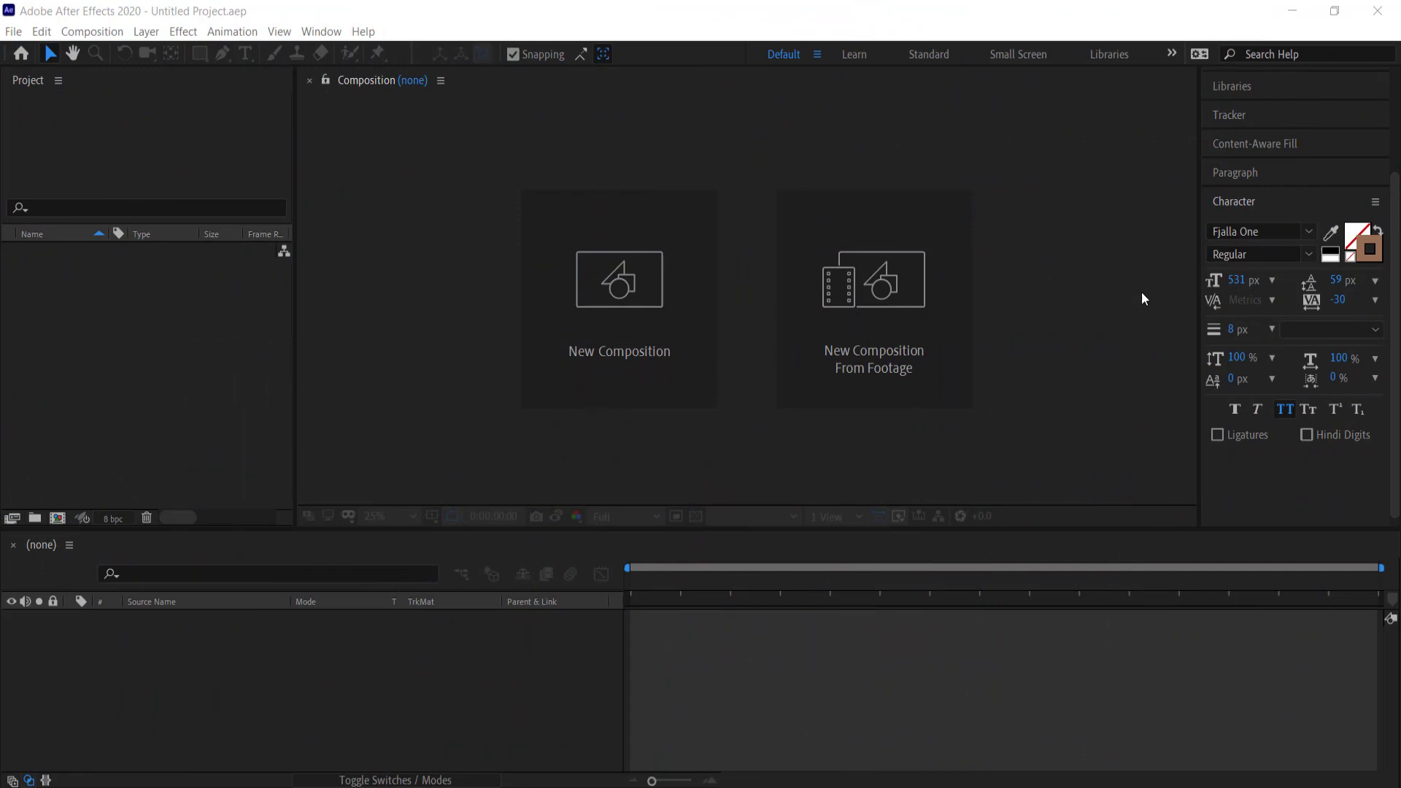
Create a 1920×1080 composition and add a solid layer named BG.
click(680, 255)
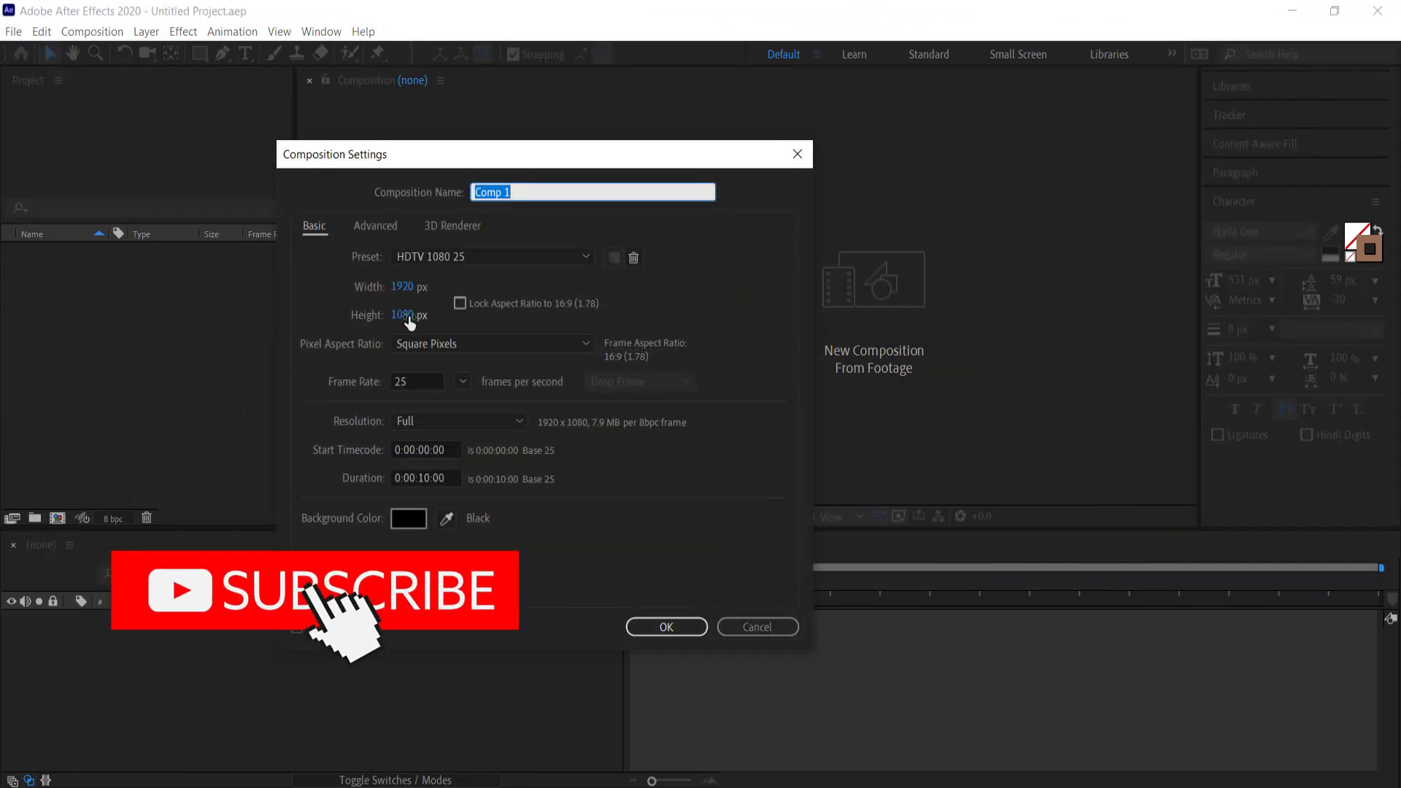
click(680, 628)
right_click(158, 661)
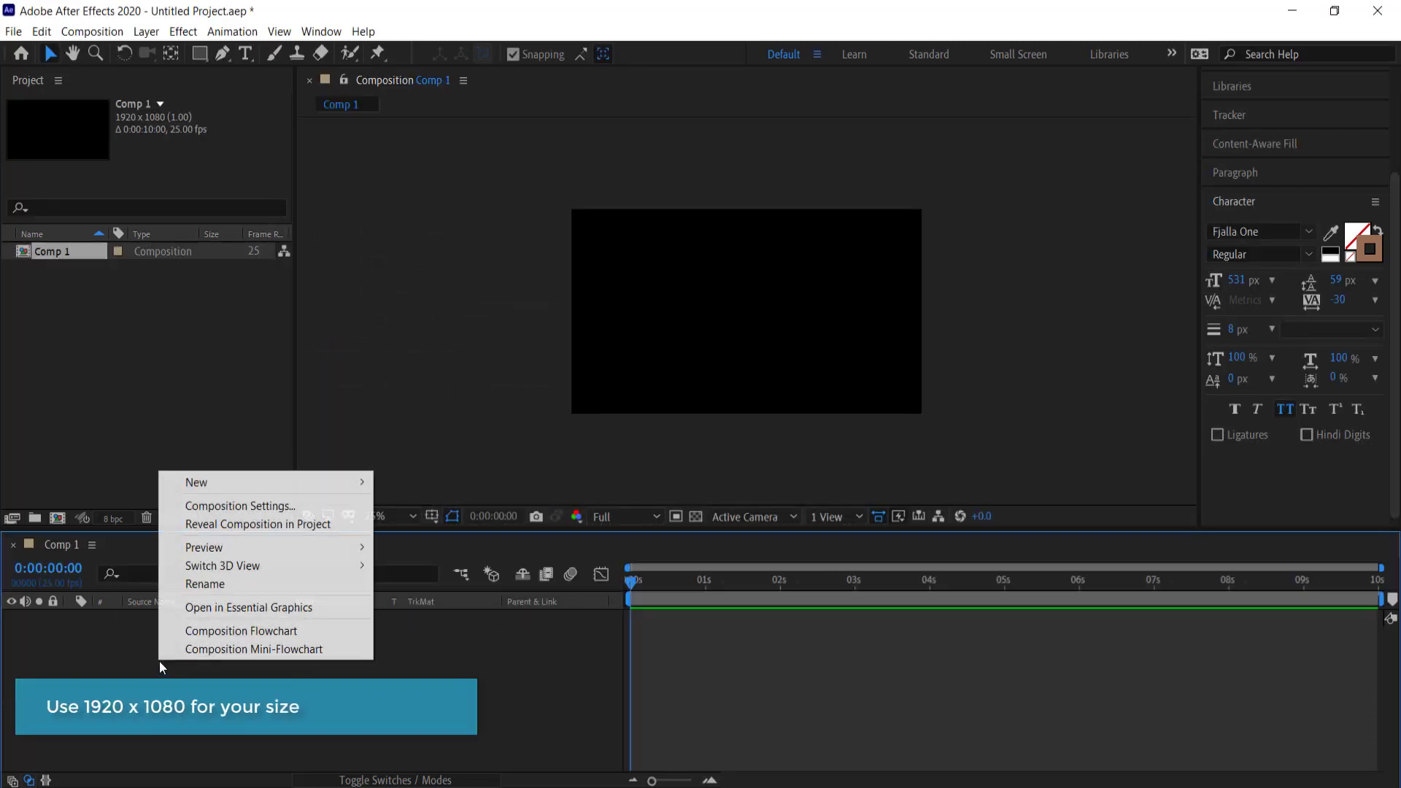
mouse_move(216, 482)
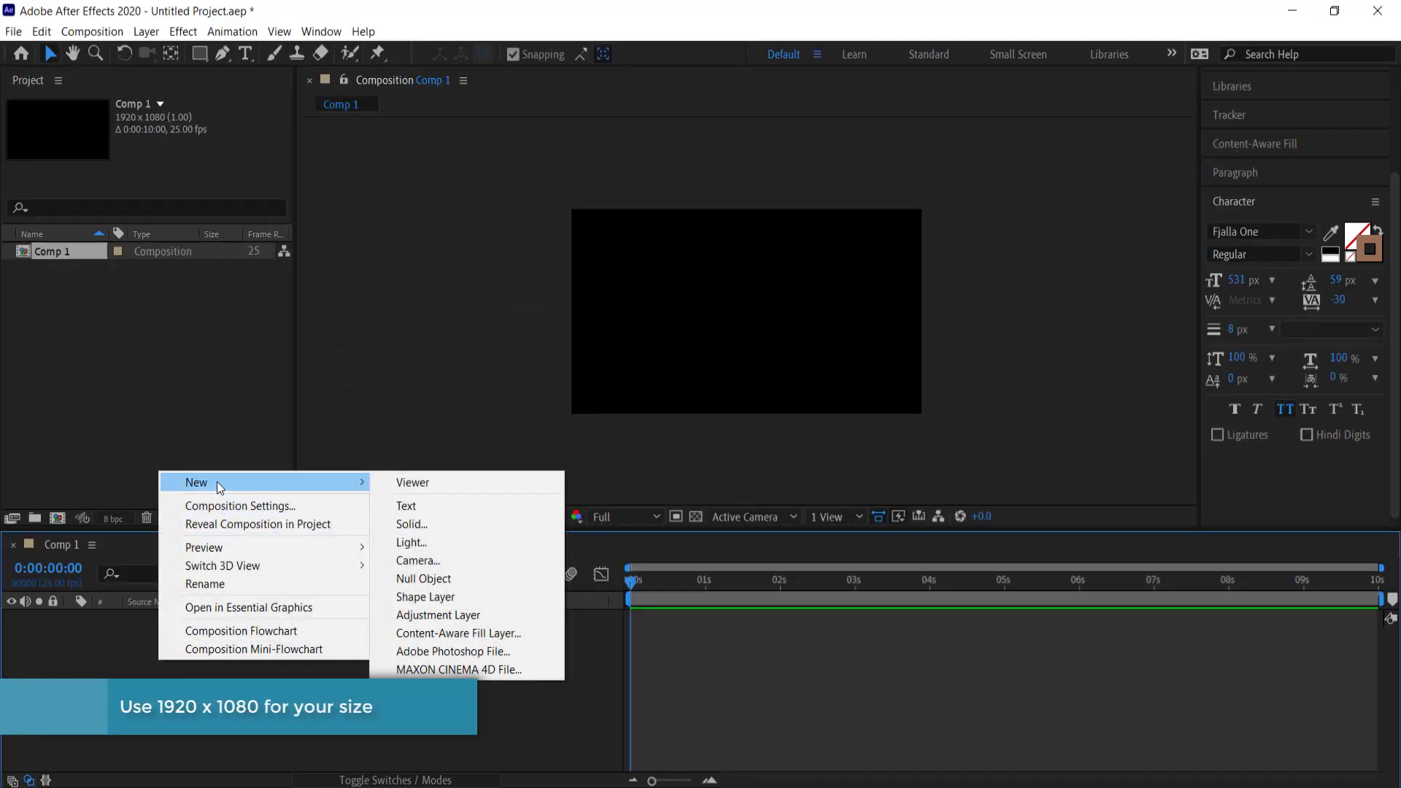
click(440, 523)
text(BG)
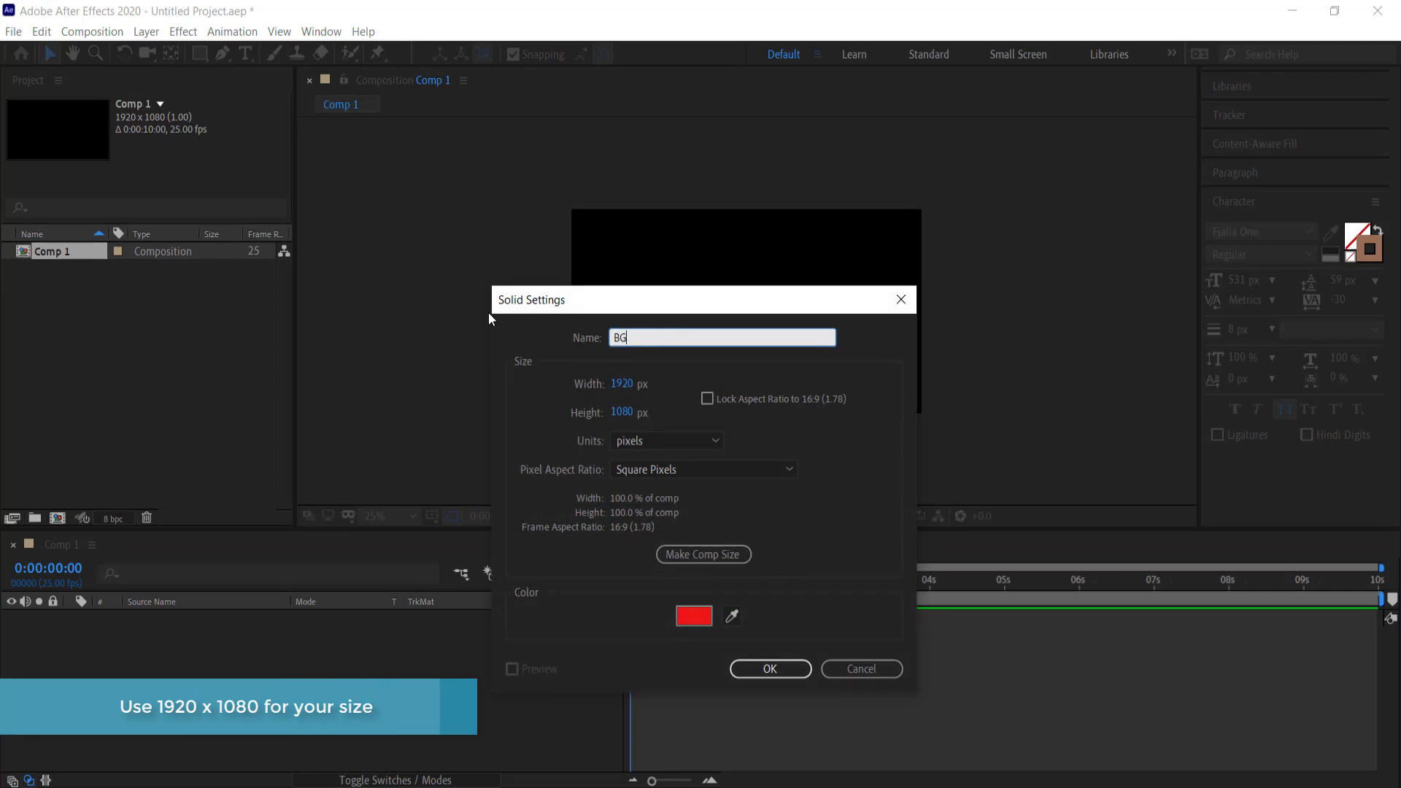
key(Return)
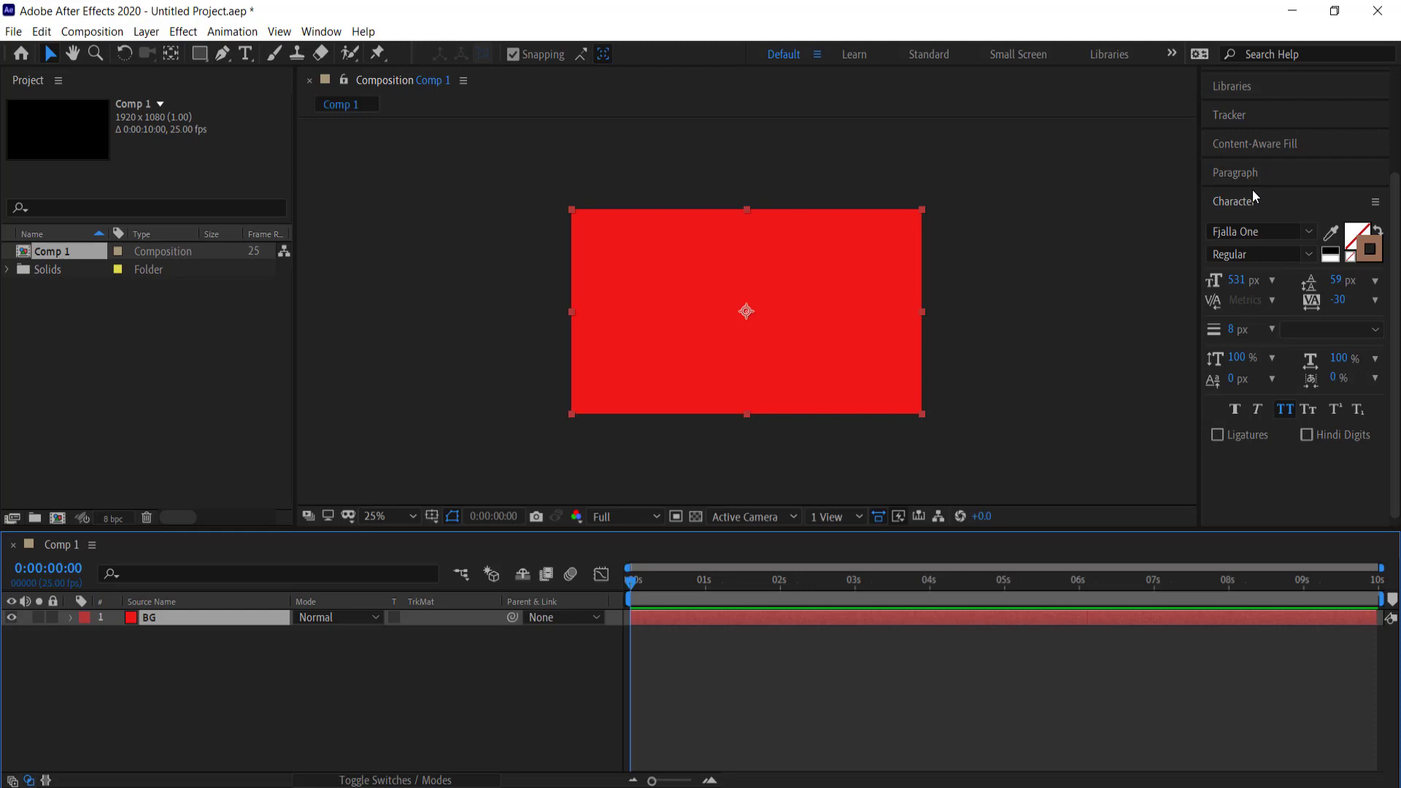
Apply the Gradient Ramp effect to the BG solid via an Effects & Presets search for ramp.
scroll(1250, 143, up, 3)
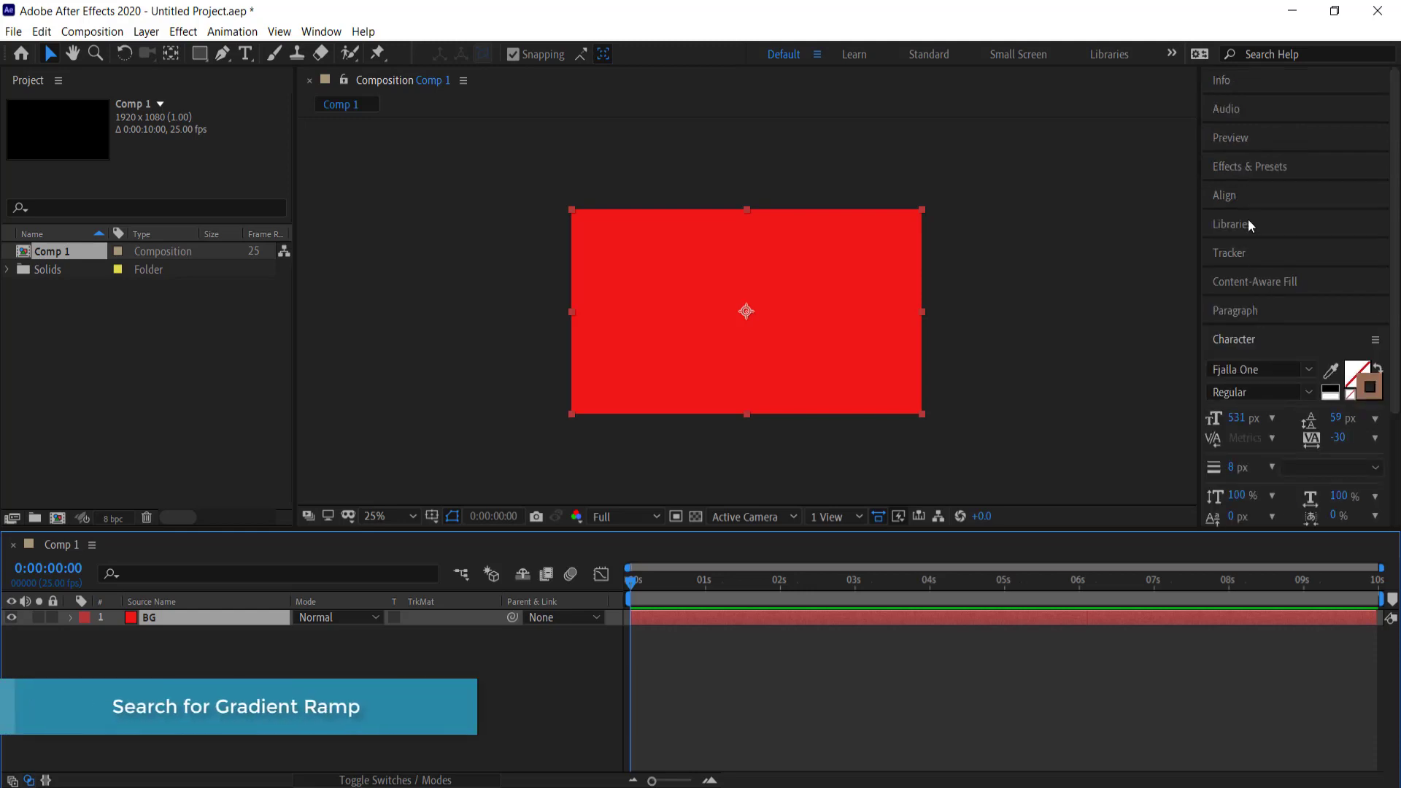
click(1246, 166)
click(1292, 227)
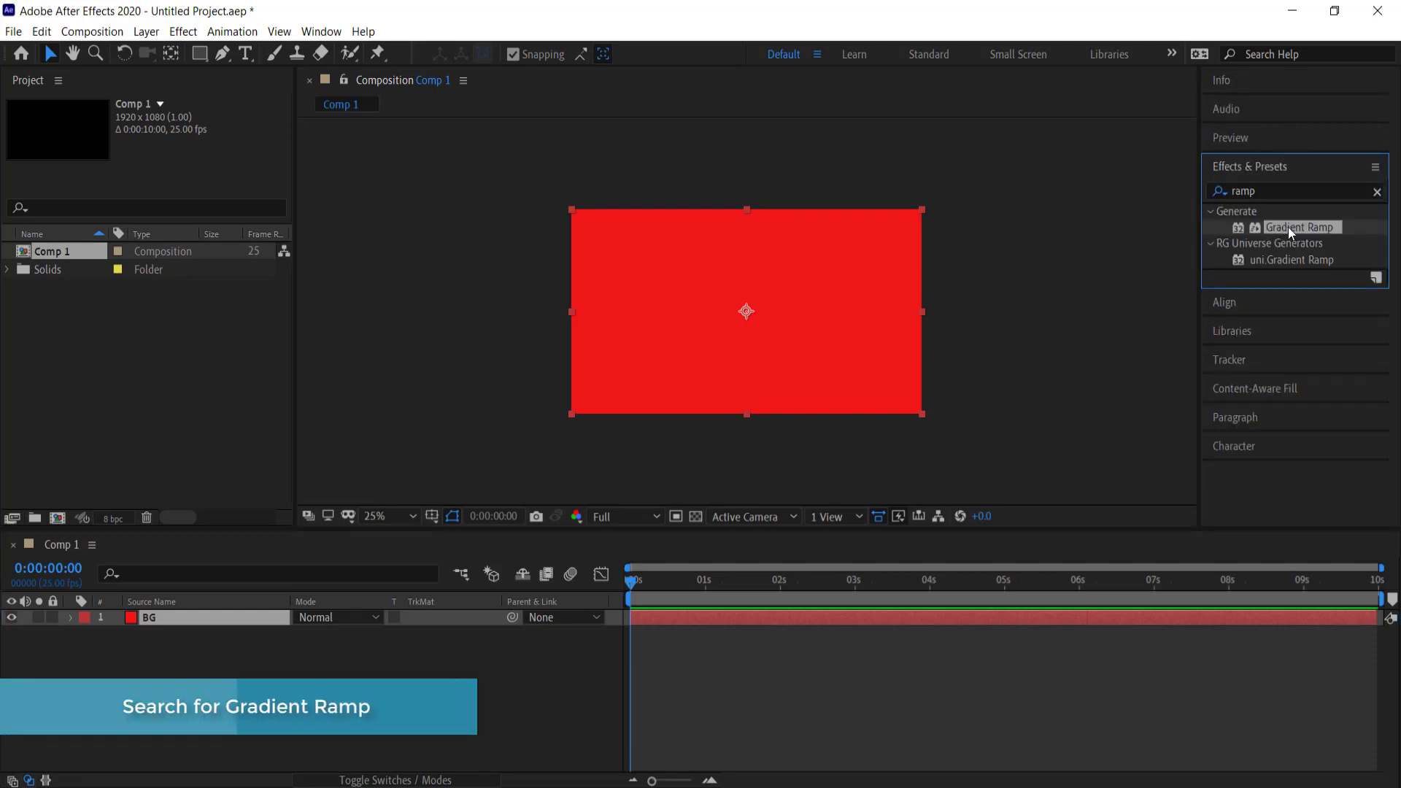
double_click(1289, 227)
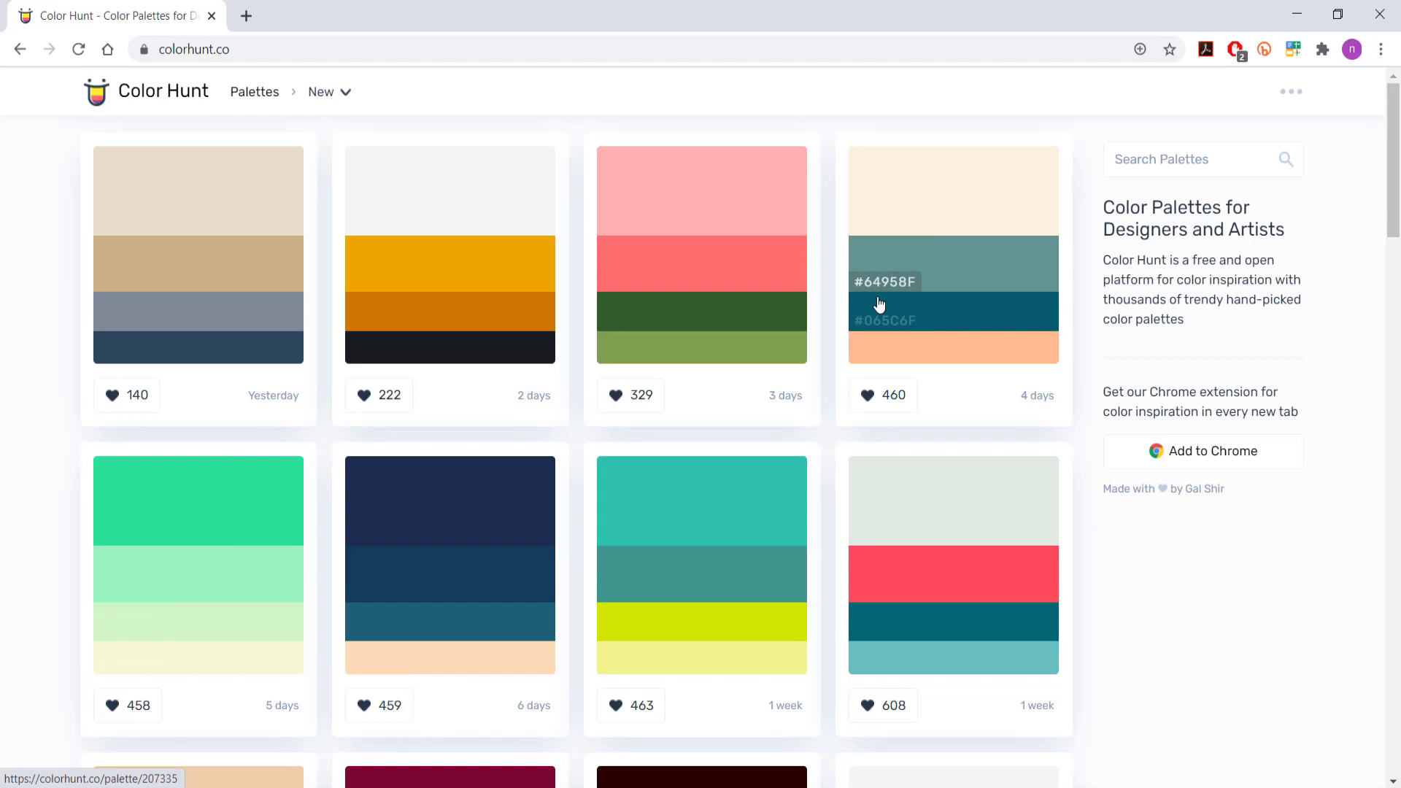
Copy the teal #64958F hex code from the cream/teal/peach palette.
click(878, 287)
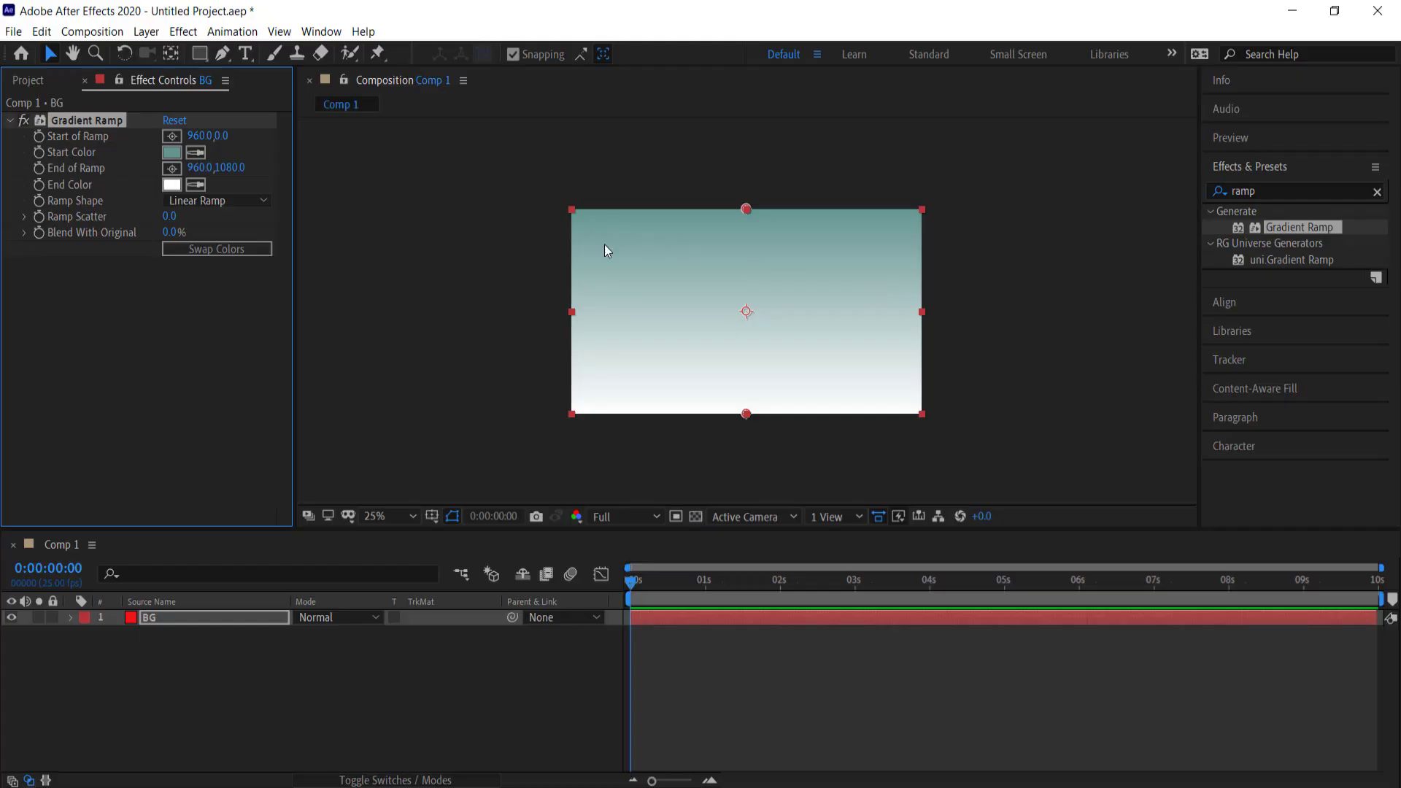
Set the Gradient Ramp's end colour to dark teal #065C6F.
click(170, 185)
key(ctrl+v)
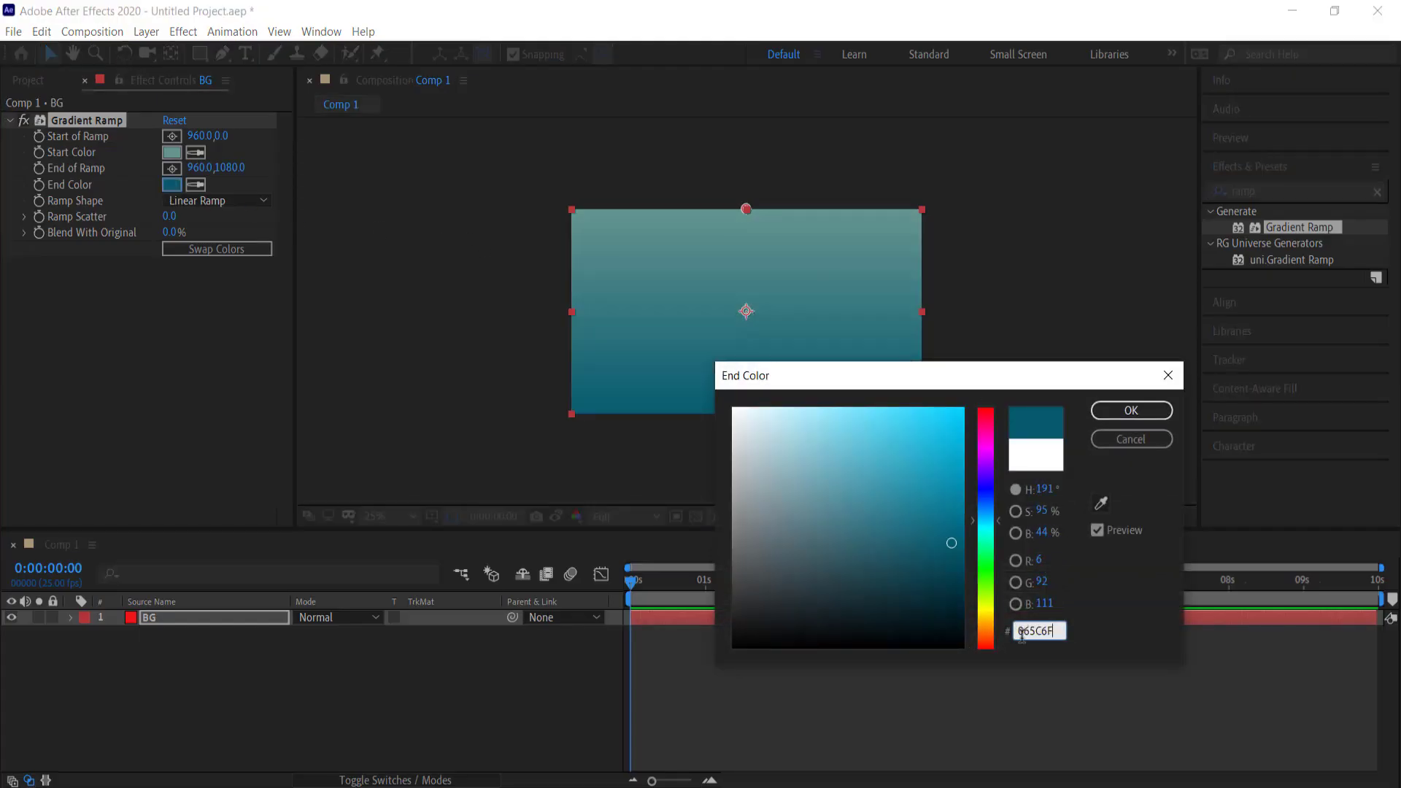
click(1131, 410)
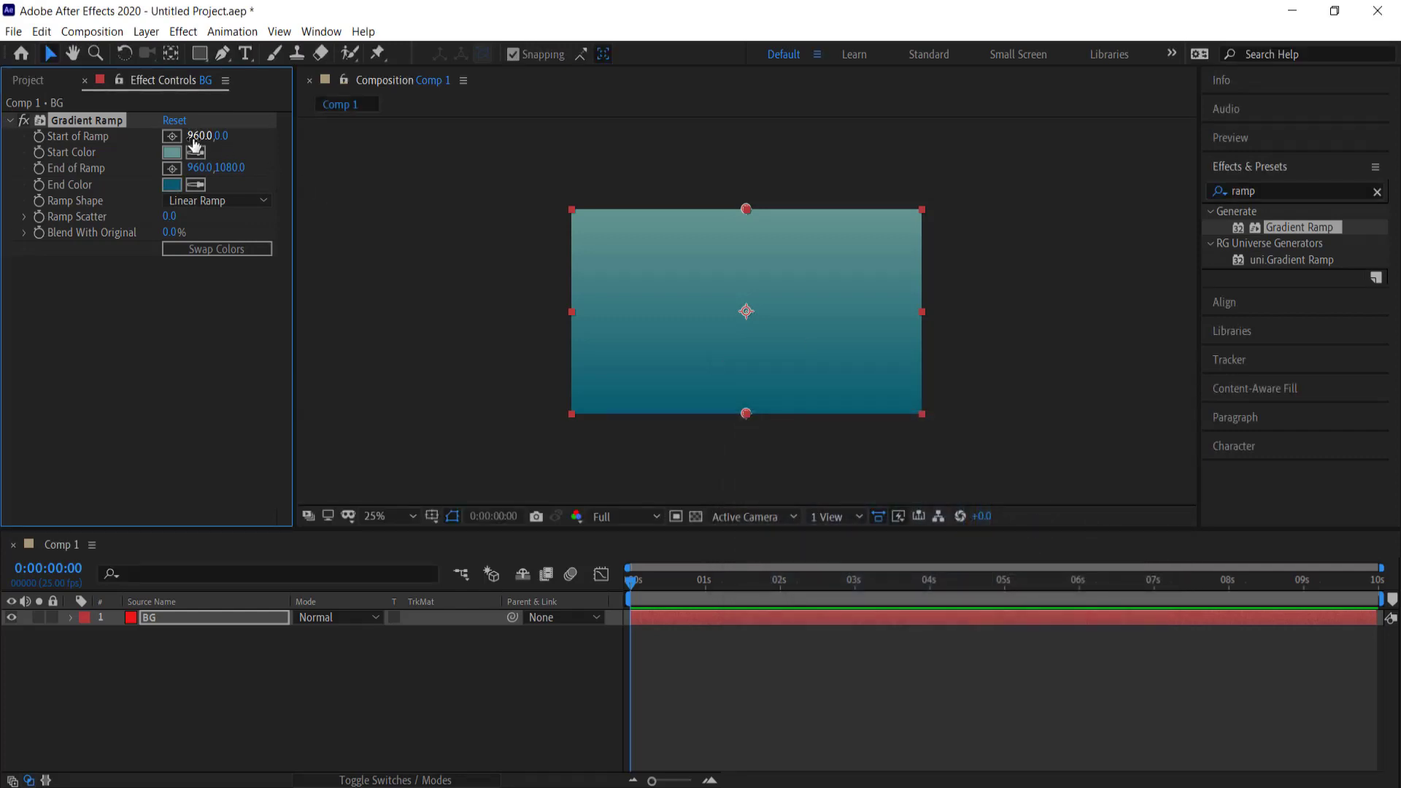
Move the Start of Ramp point to 440,348 for a diagonal blend.
click(172, 136)
click(584, 210)
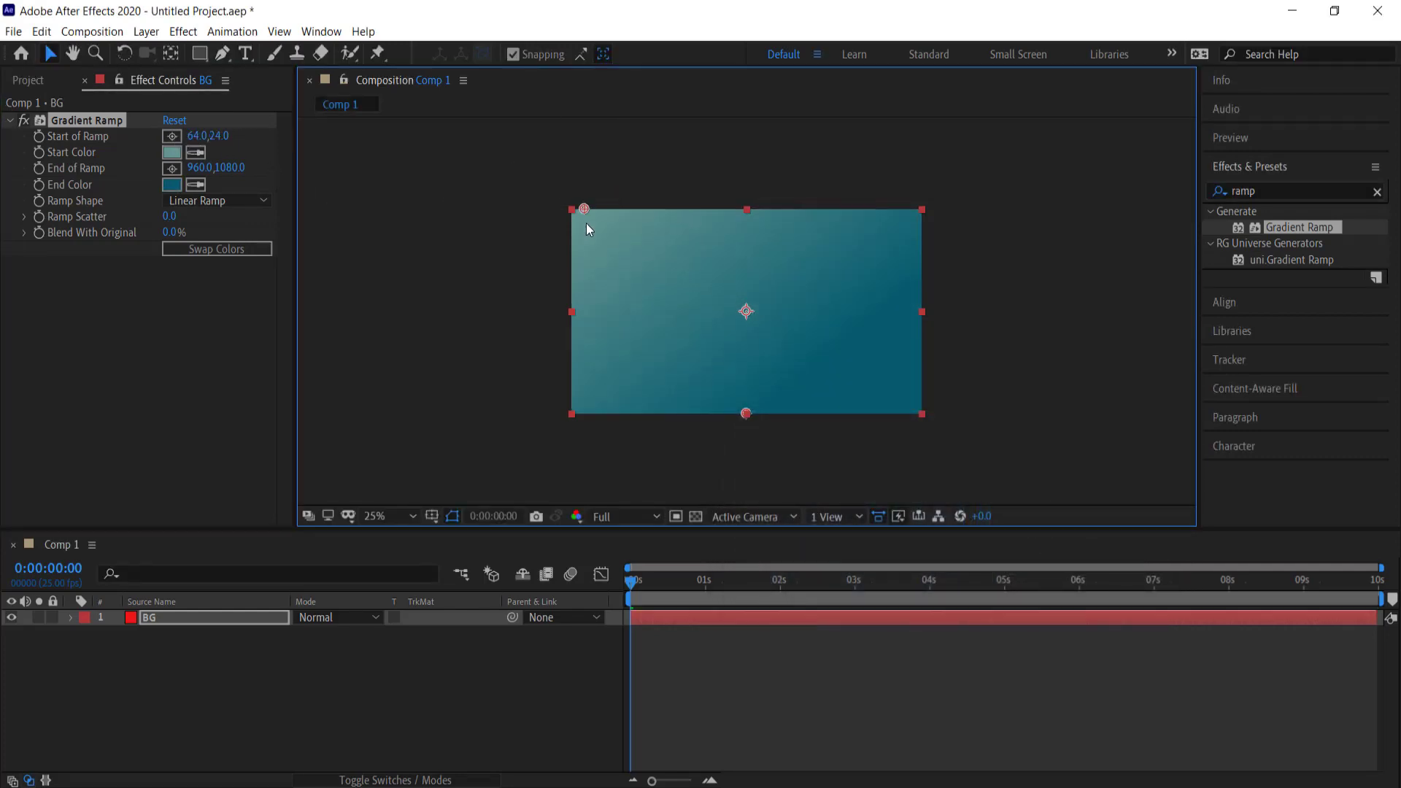
drag(601, 241, 652, 274)
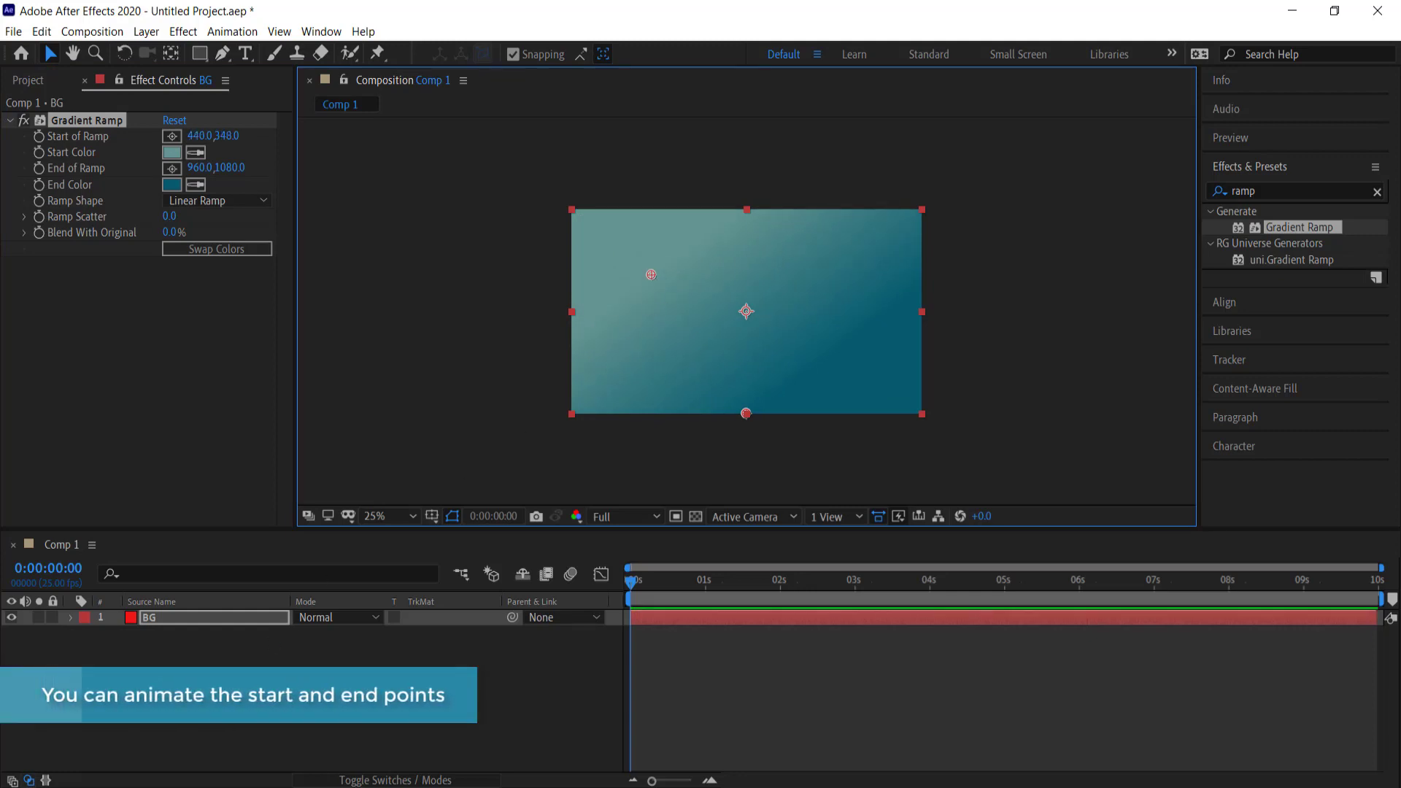
click(292, 694)
Add a STROKE text layer in Fjalla One, 531 px, outline-only with 8 px stroke and -30 tracking.
right_click(219, 665)
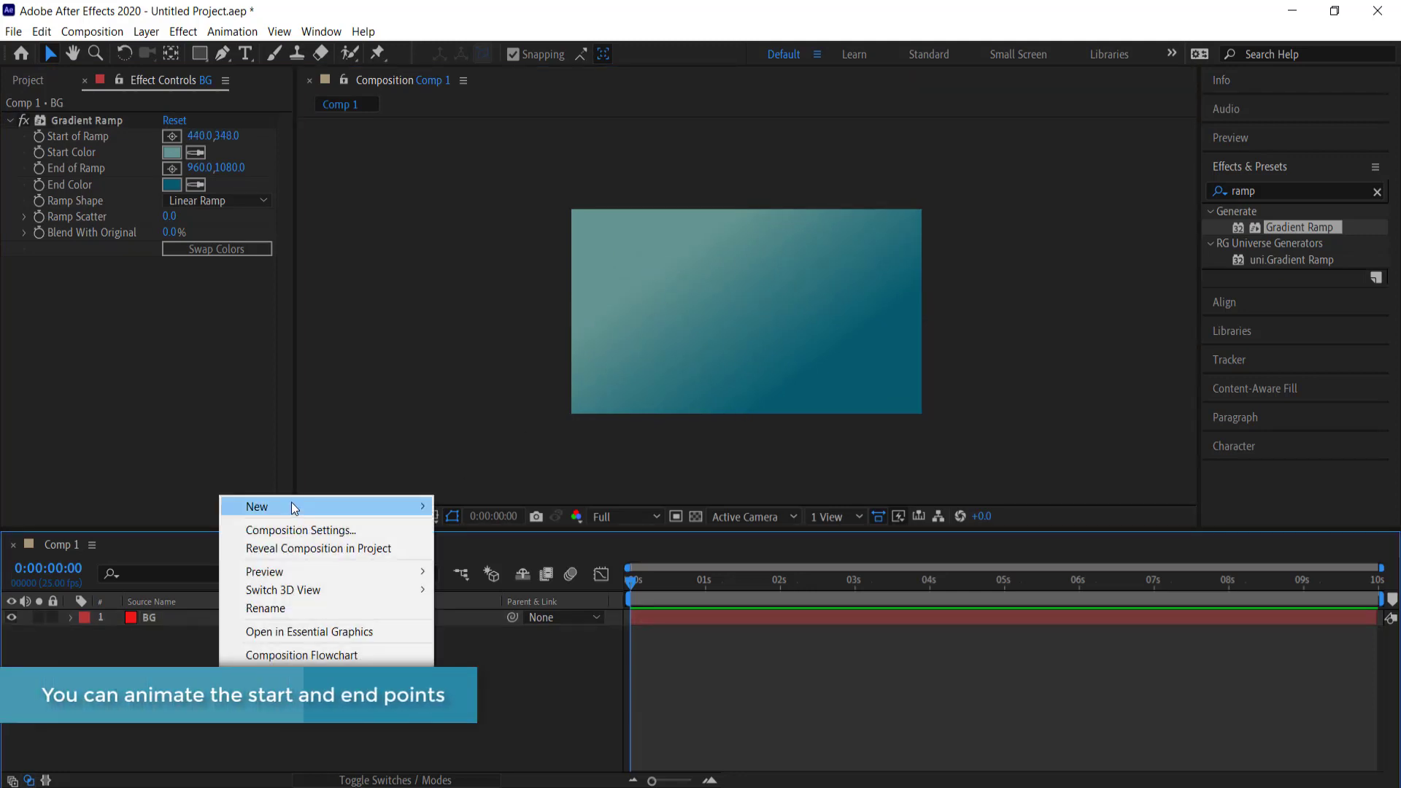
mouse_move(291, 505)
click(495, 528)
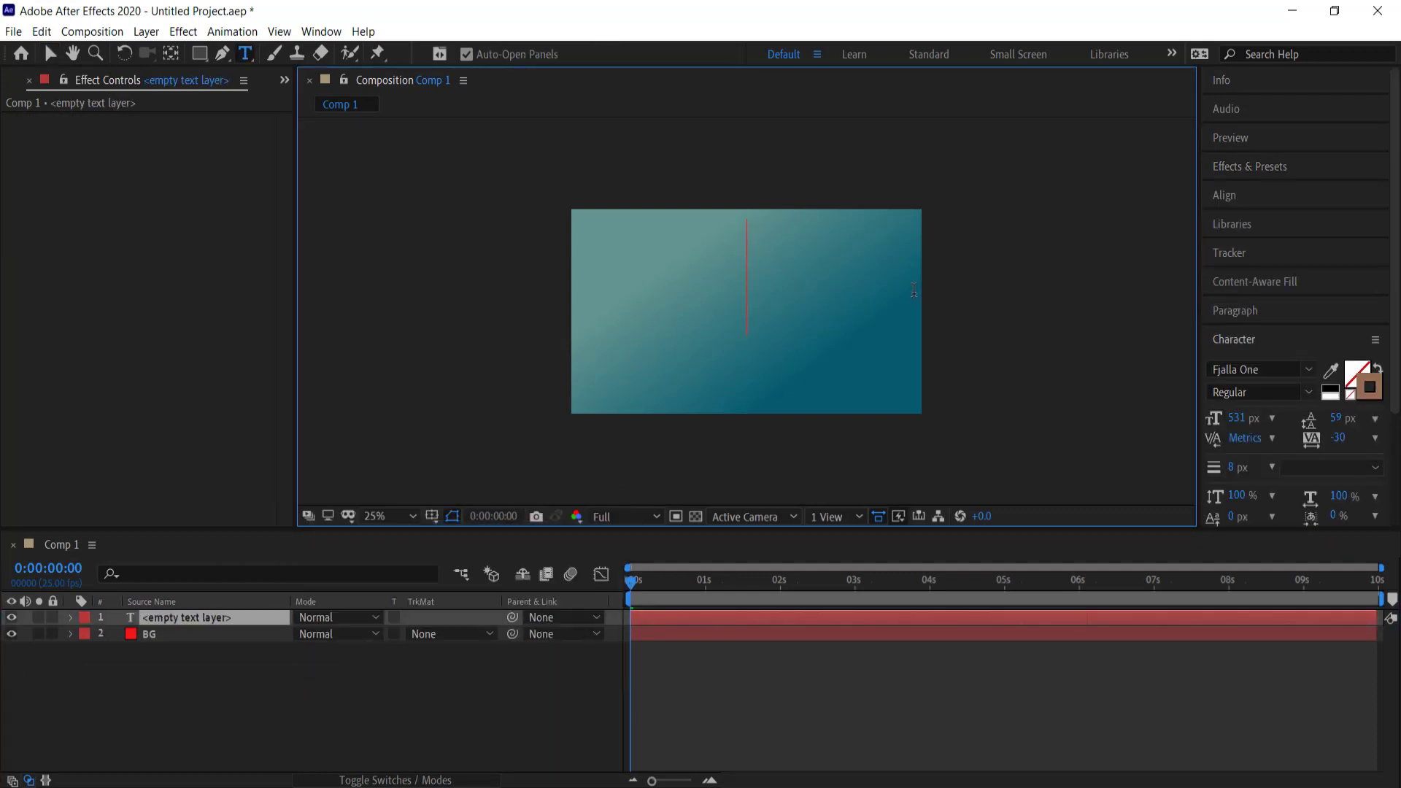
text(stroke)
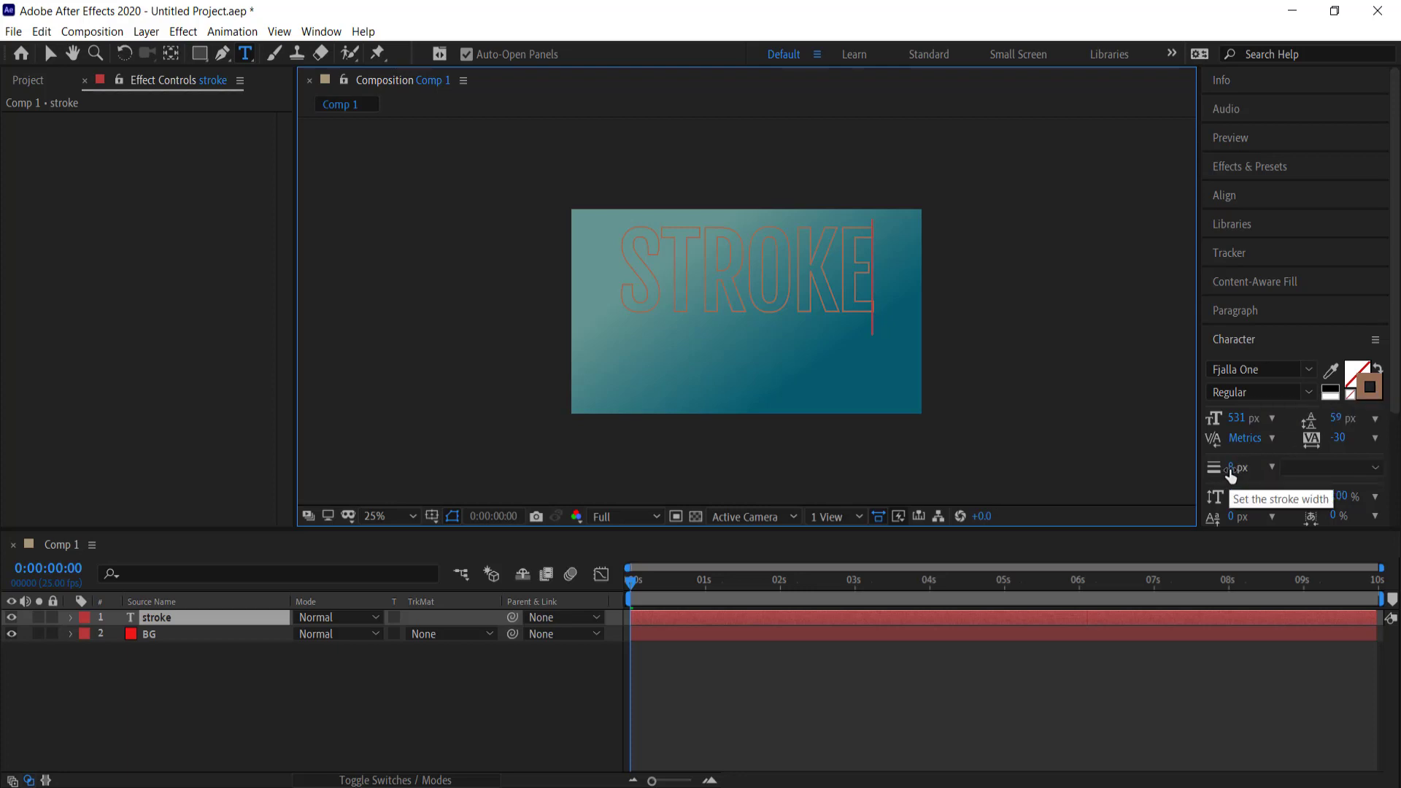
mouse_move(1337, 438)
mouse_down()
mouse_move(1385, 430)
mouse_move(1345, 438)
mouse_move(1362, 447)
mouse_move(1338, 438)
mouse_up()
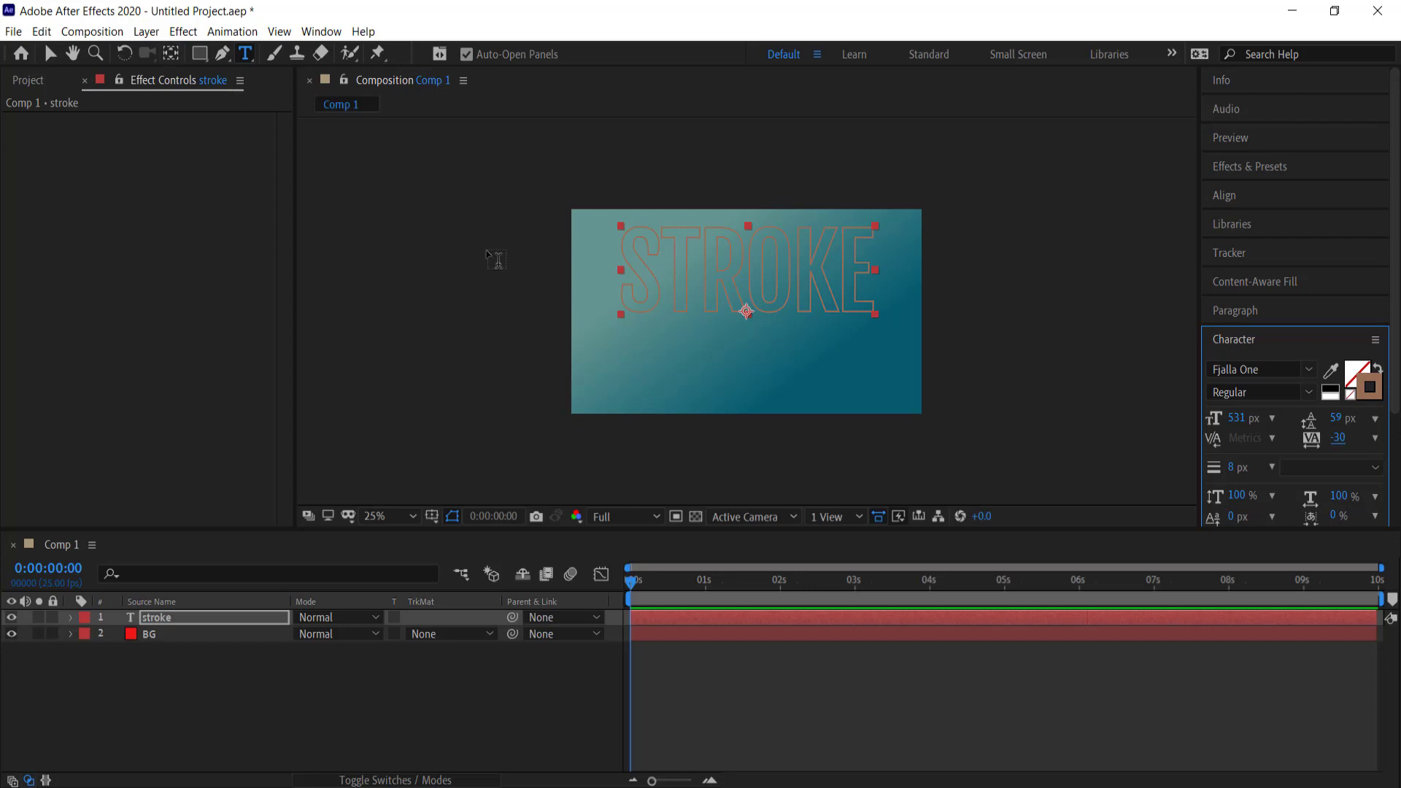
Centre the STROKE text's anchor point and align the text to the frame's horizontal and vertical centre.
click(160, 706)
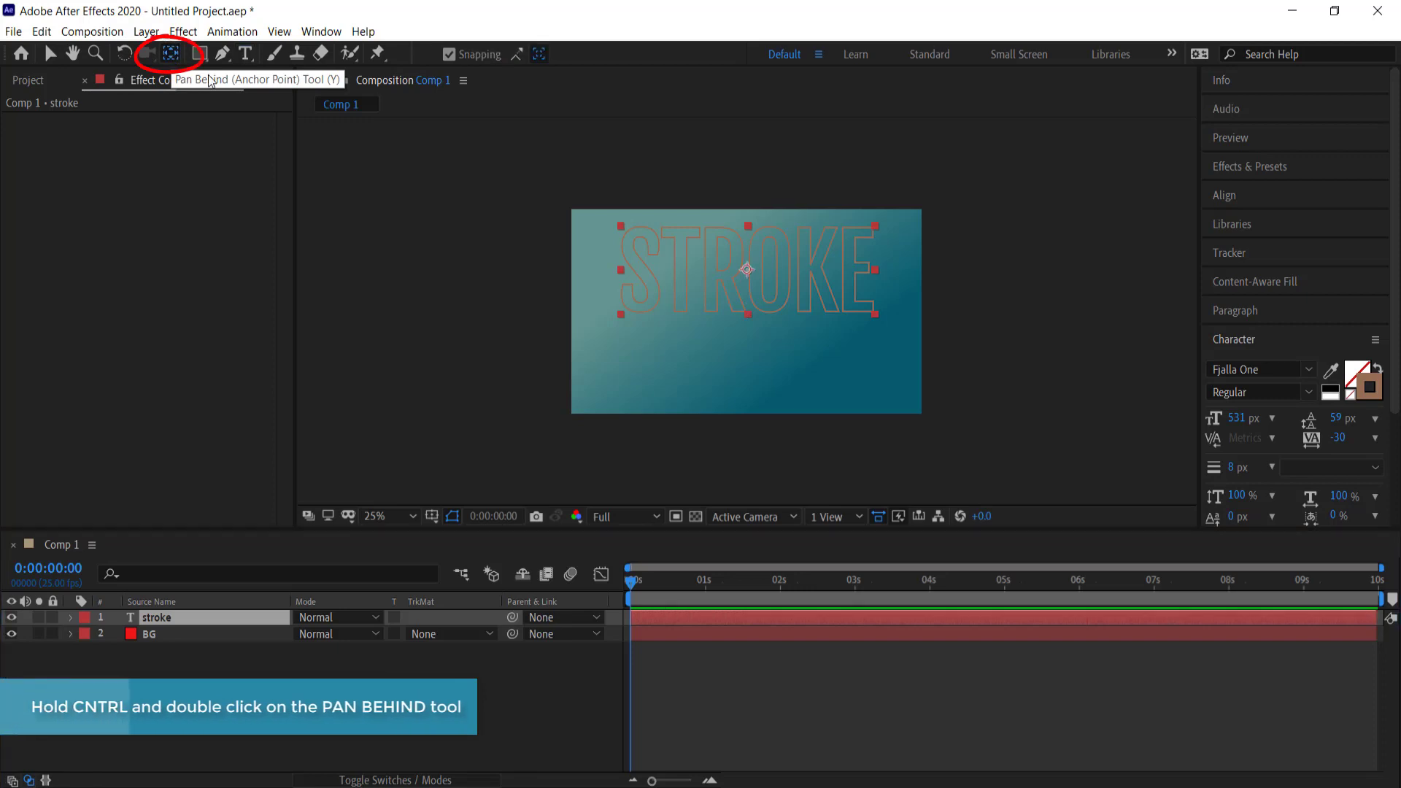
ctrl+double_click(172, 57)
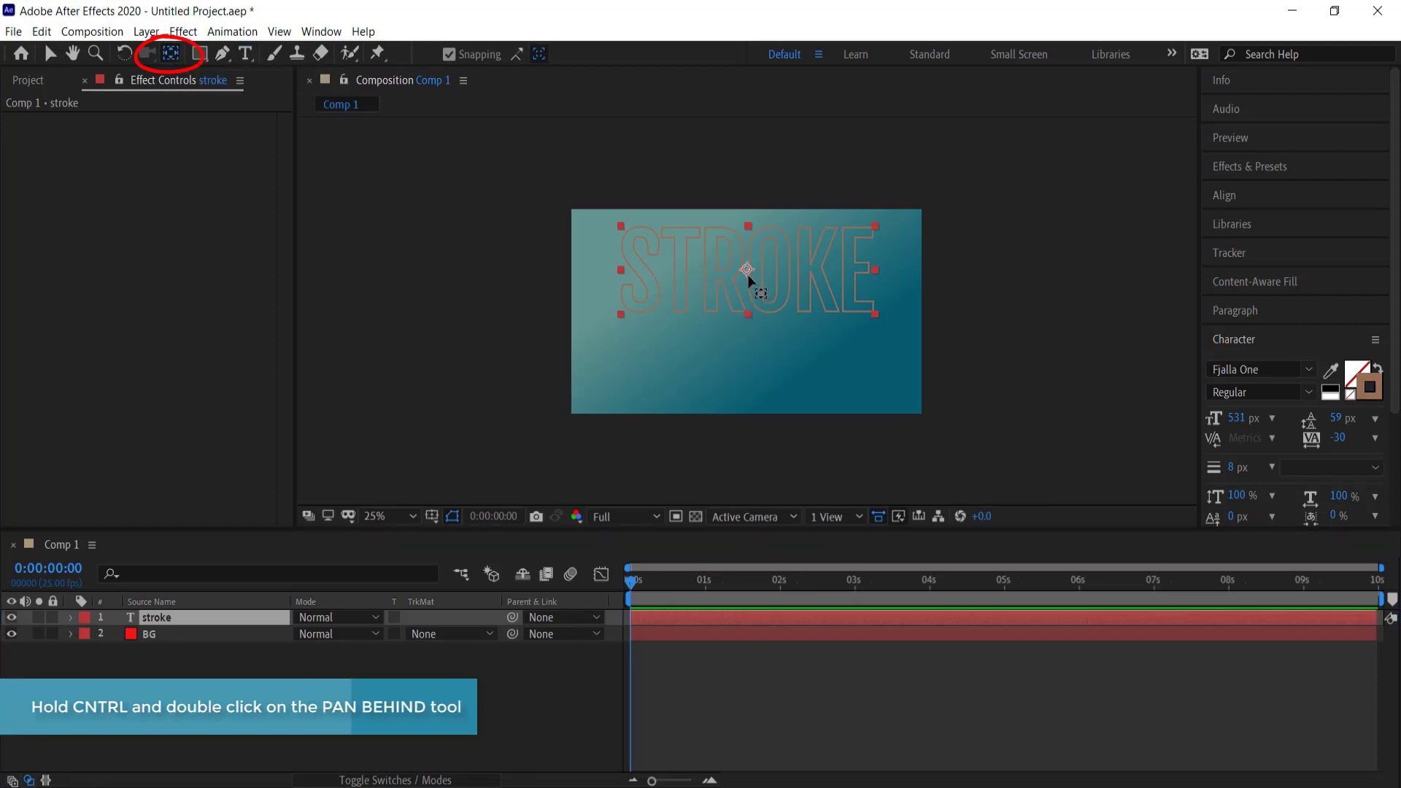
click(1225, 195)
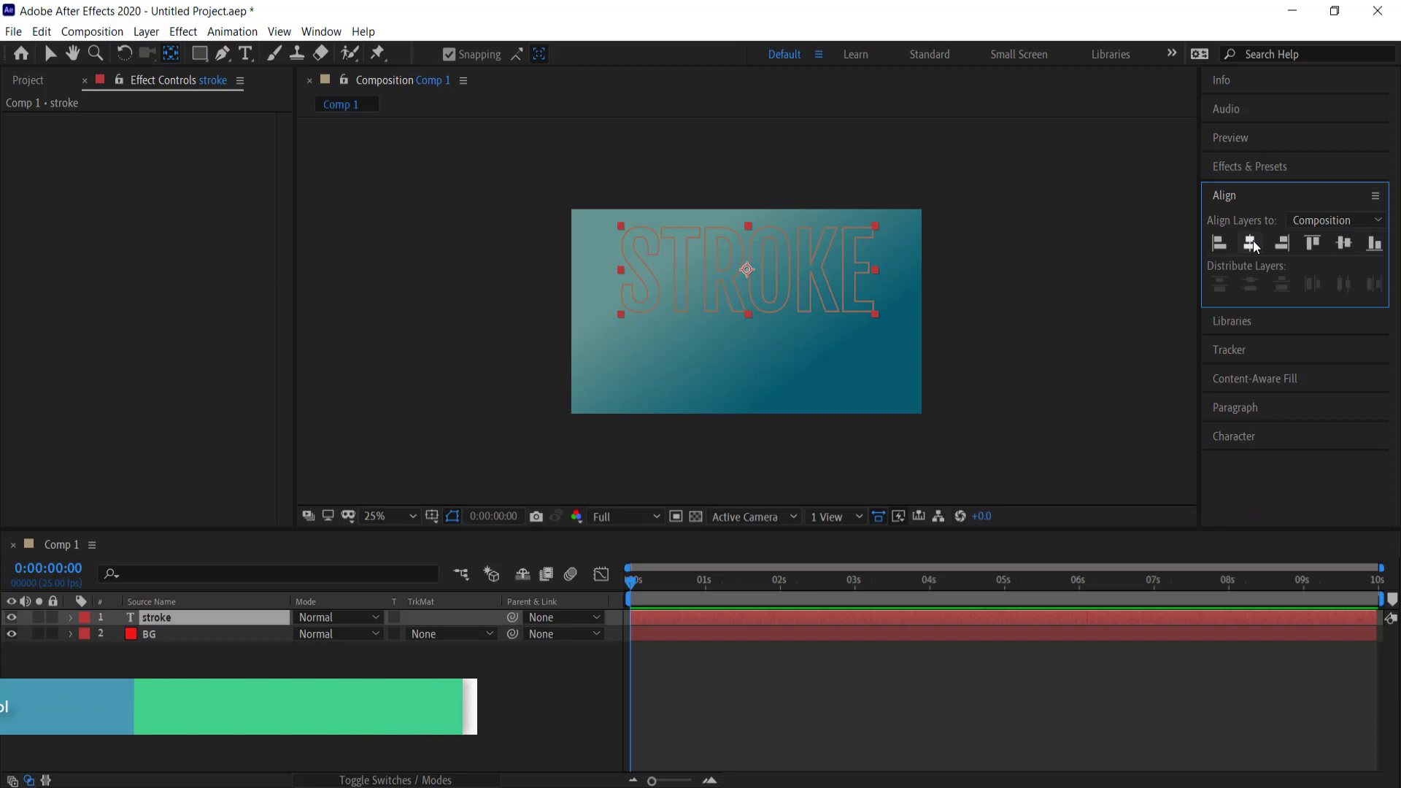
click(1345, 246)
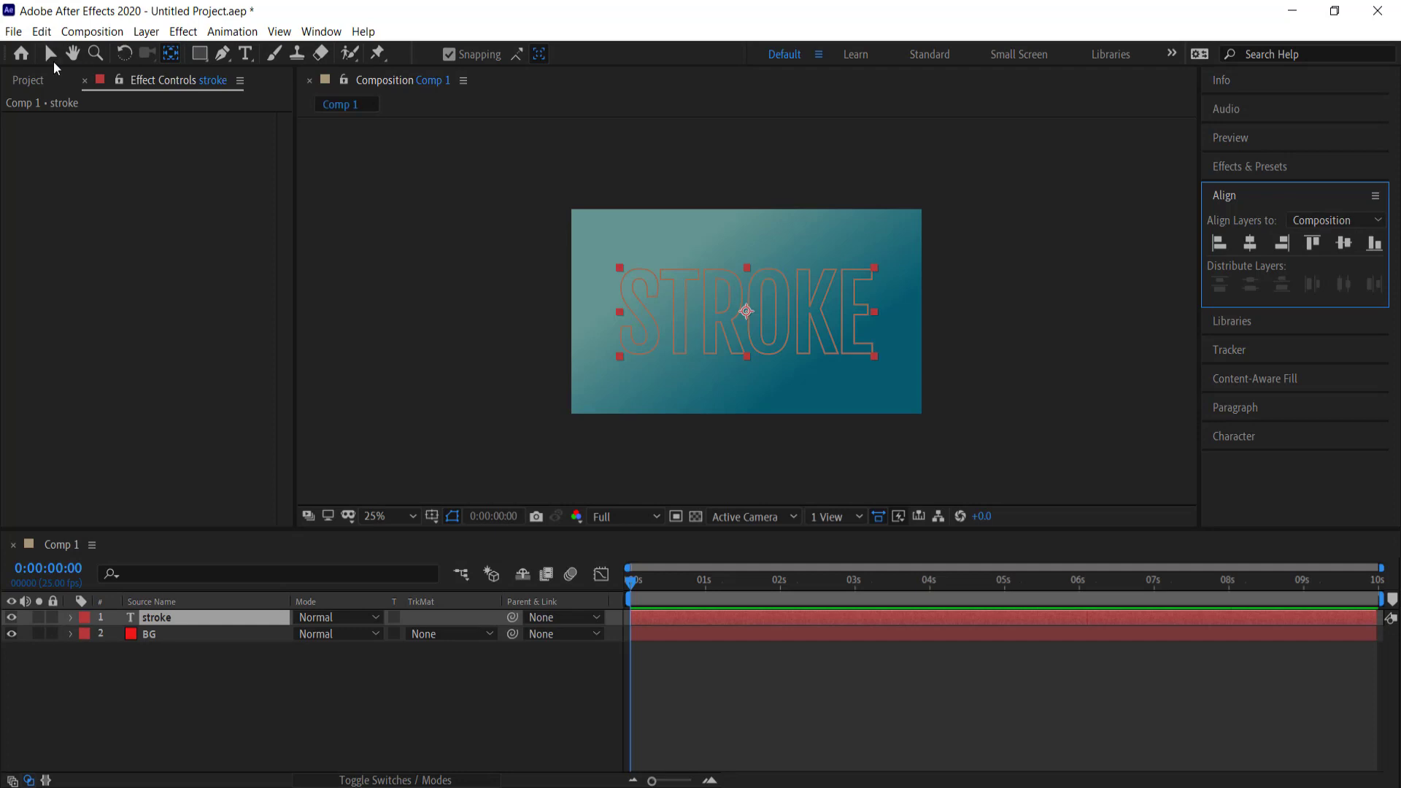
click(51, 53)
click(401, 180)
Convert the STROKE text layer into a 'stroke Outlines' shape layer.
click(167, 661)
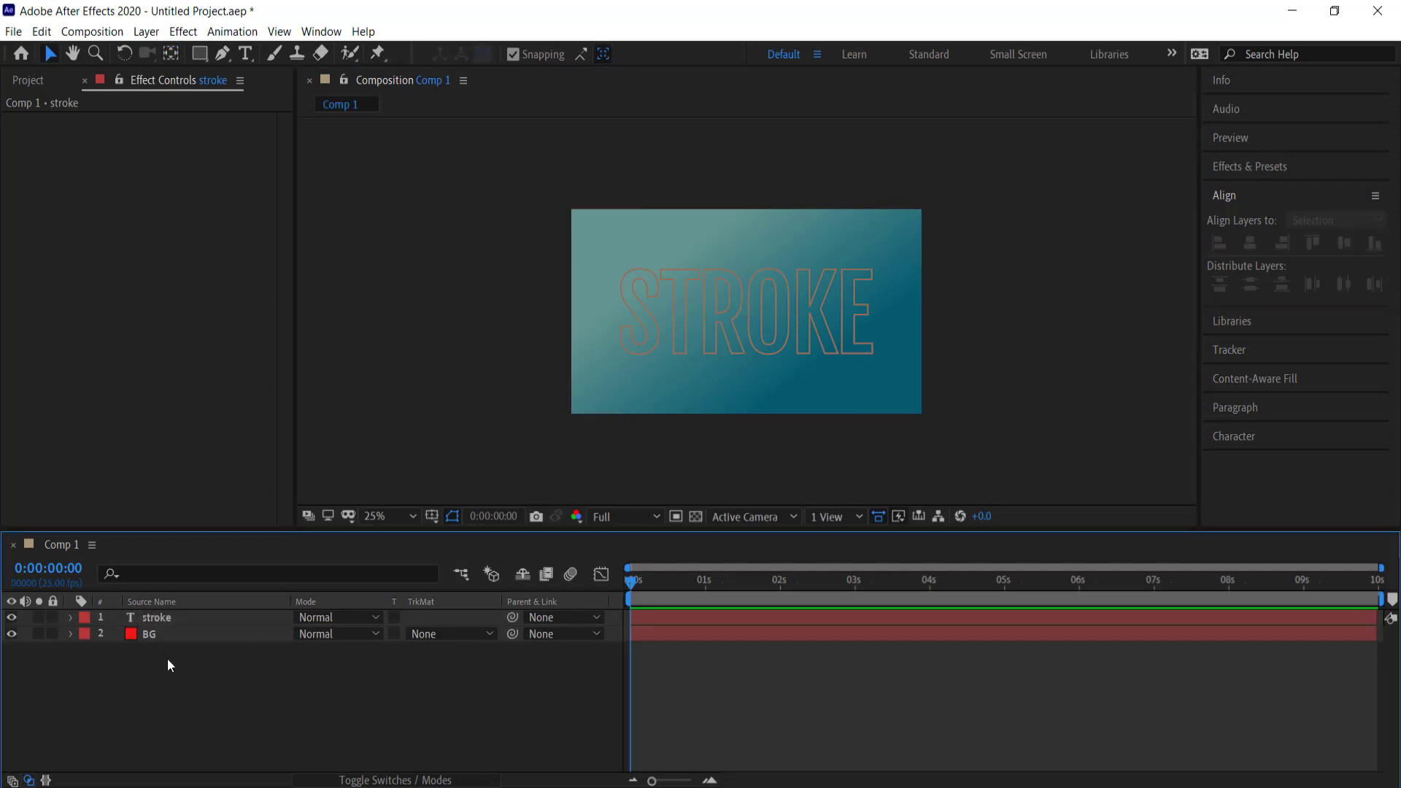
click(150, 619)
right_click(150, 619)
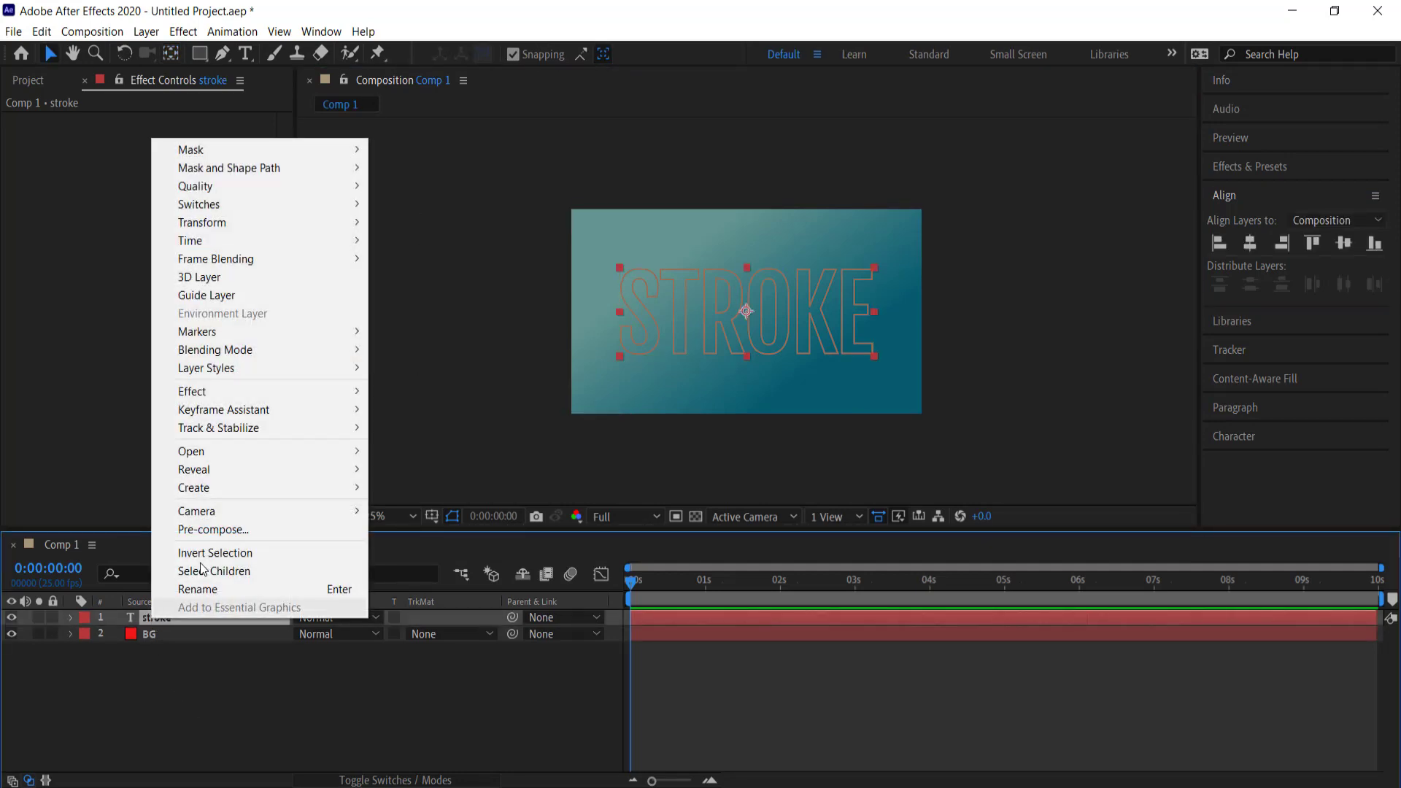
mouse_move(247, 487)
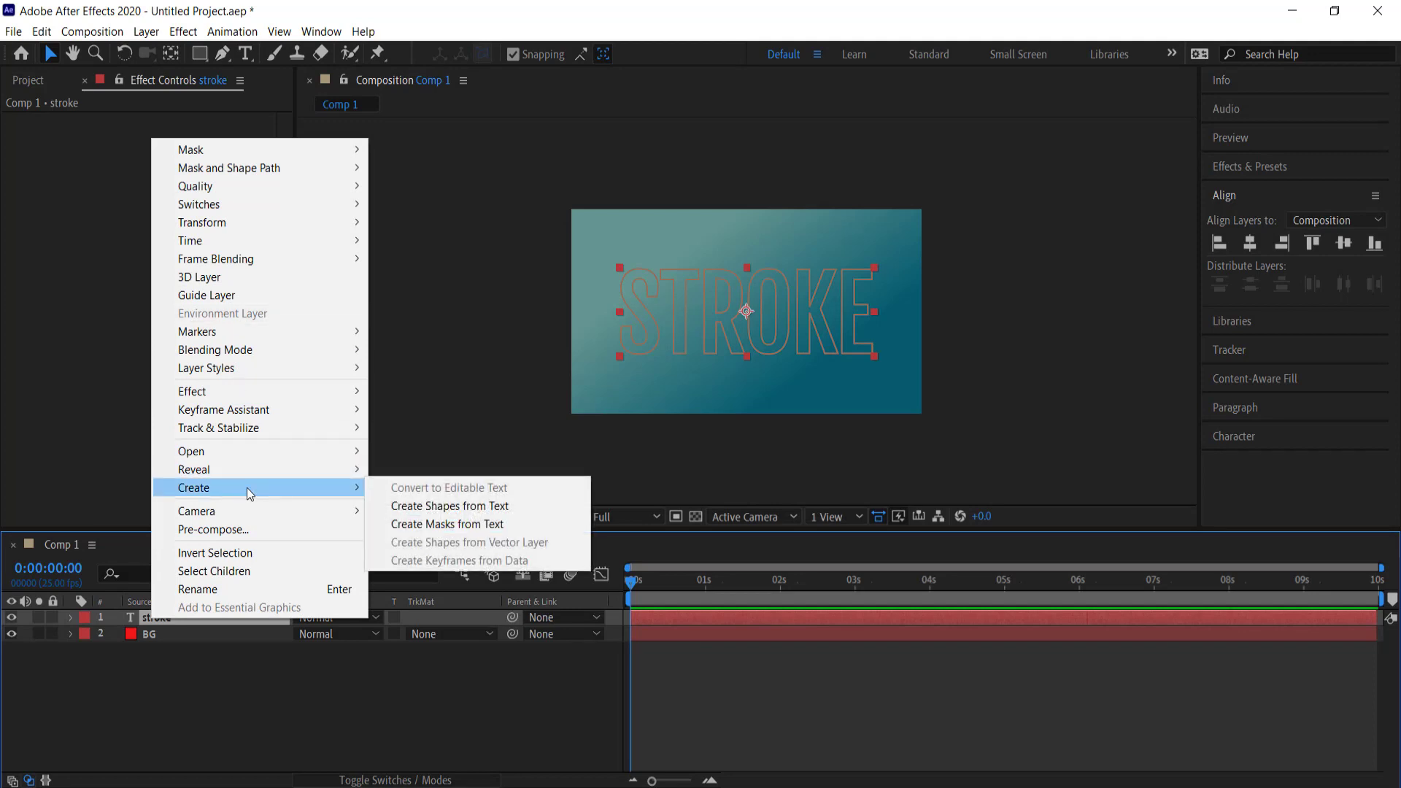
click(472, 506)
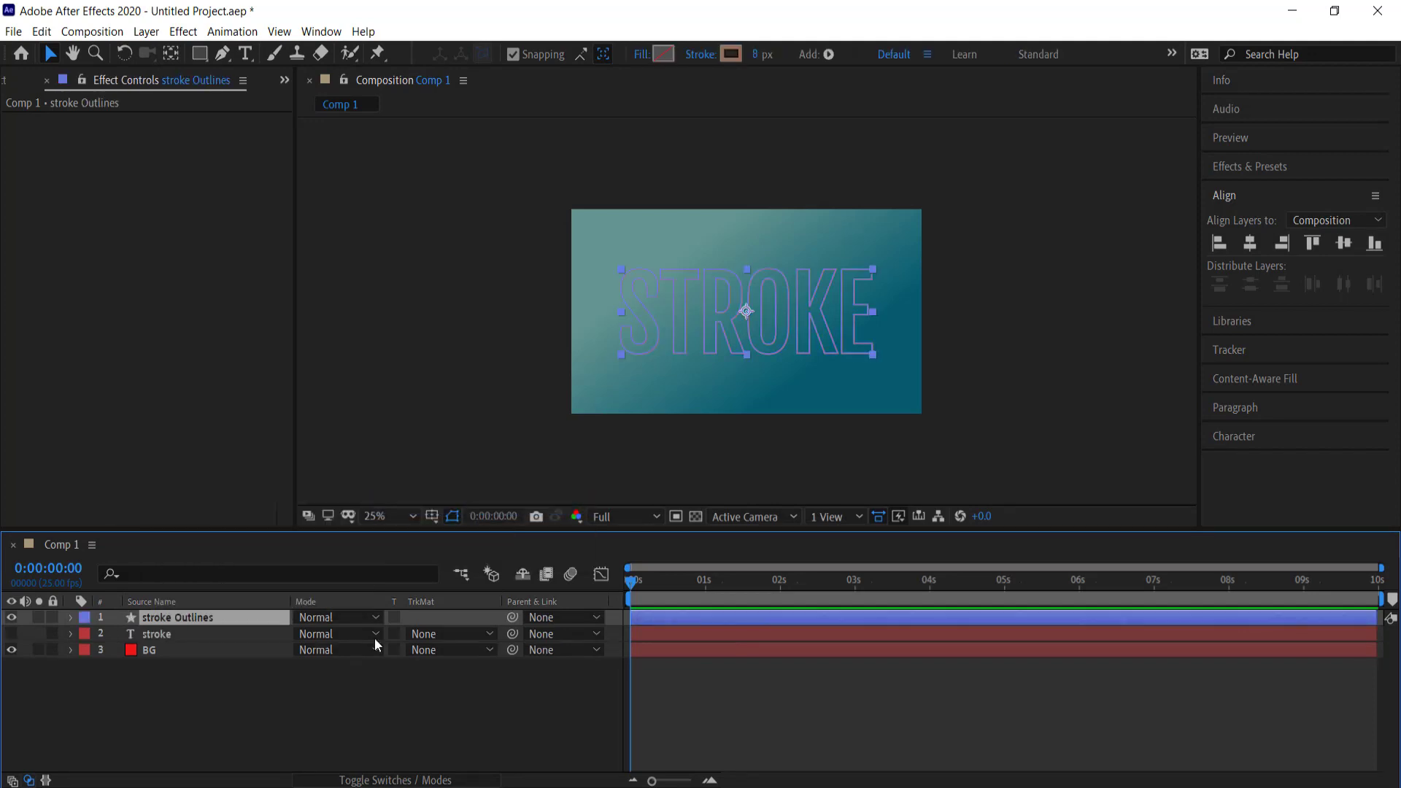
Set the stroke Outlines layer's stroke colour to cream #FAF3DD and twirl open its properties.
click(187, 617)
click(731, 54)
text(FFFFFF)
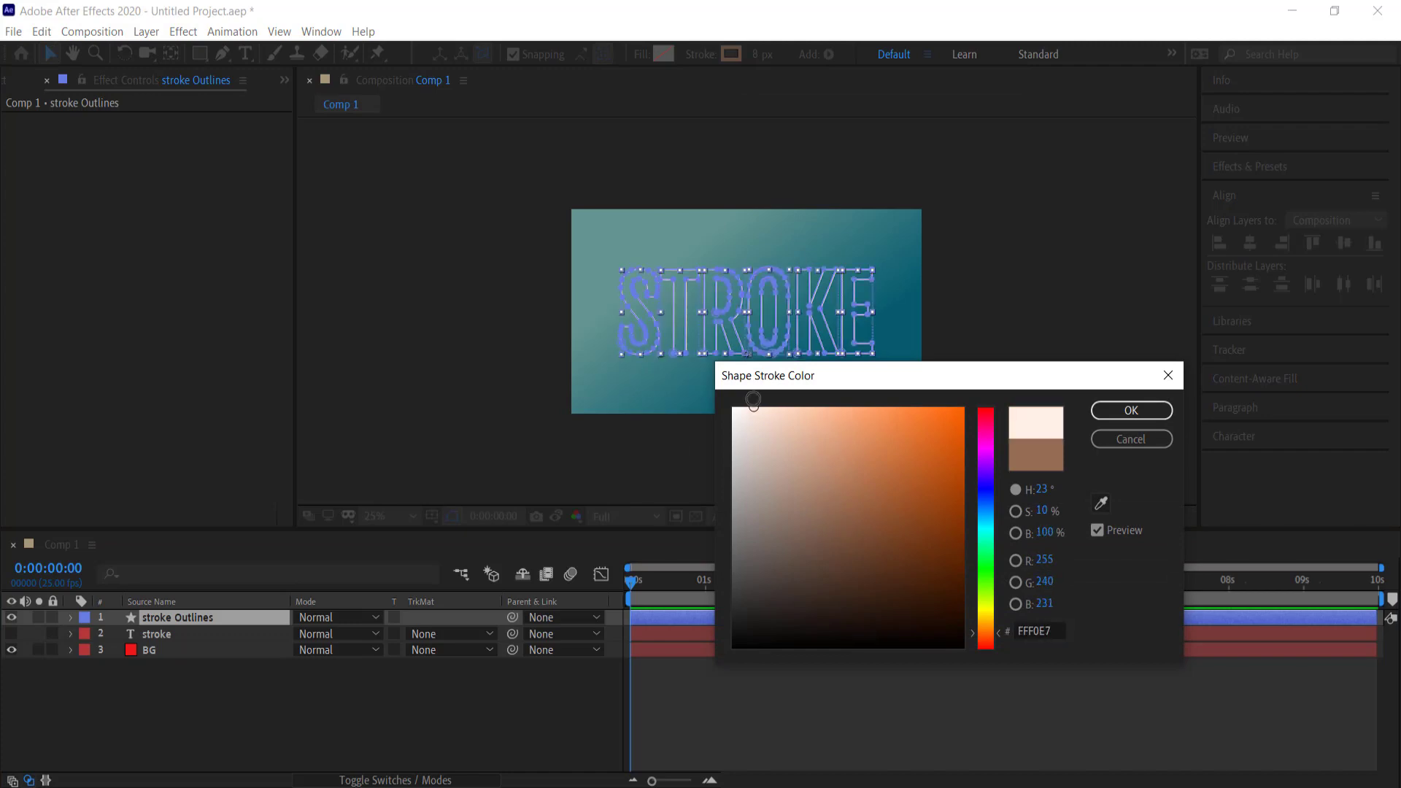
click(1131, 410)
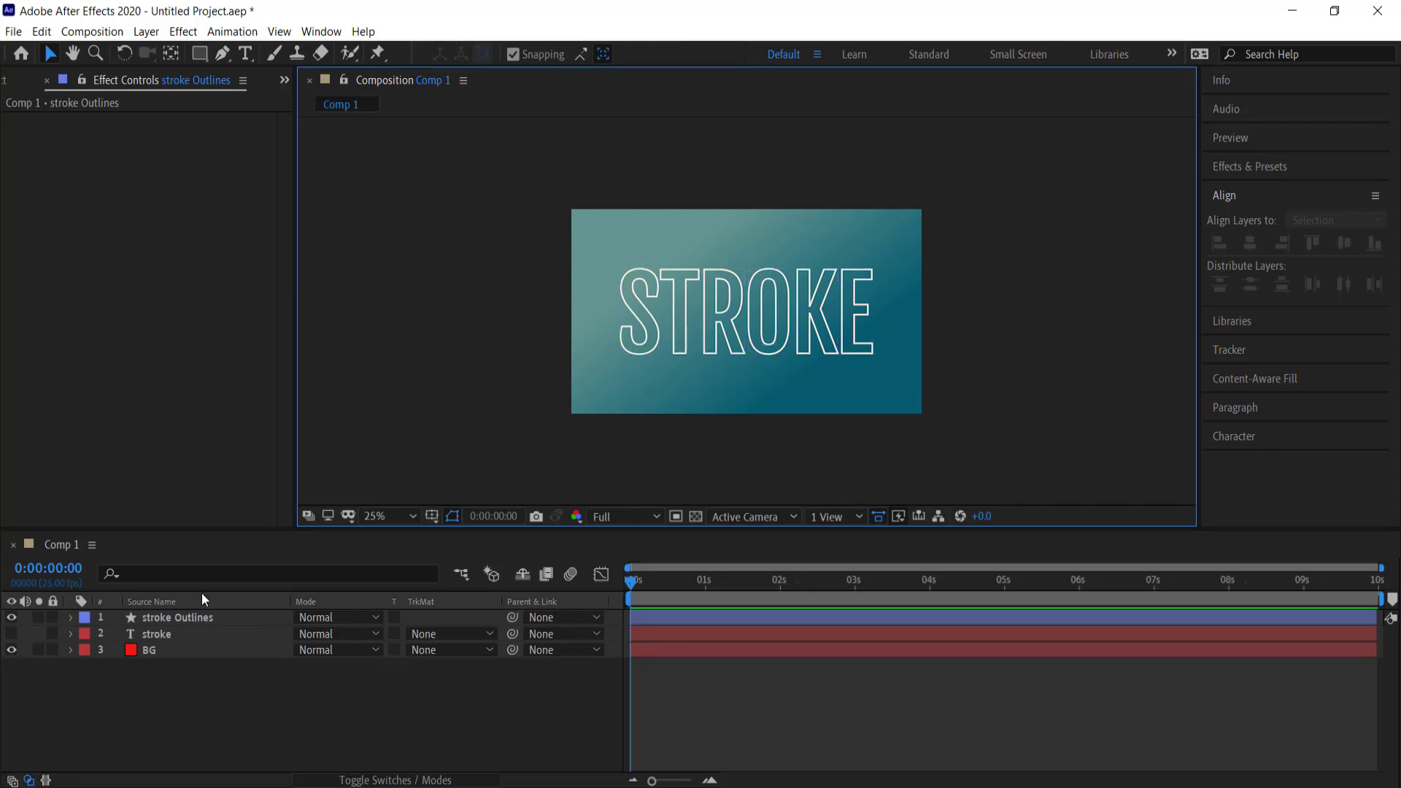
click(210, 614)
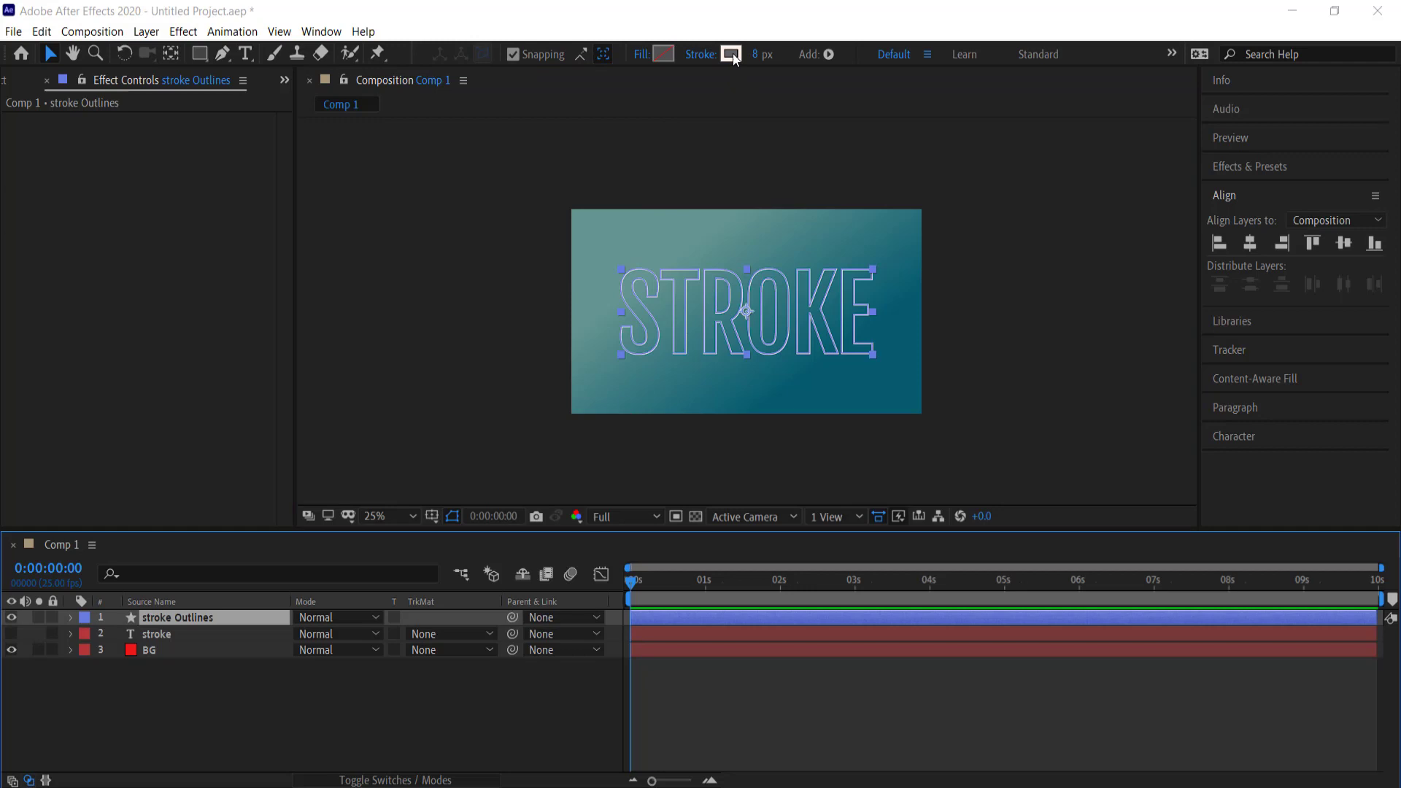
click(731, 54)
text(FAF3DD)
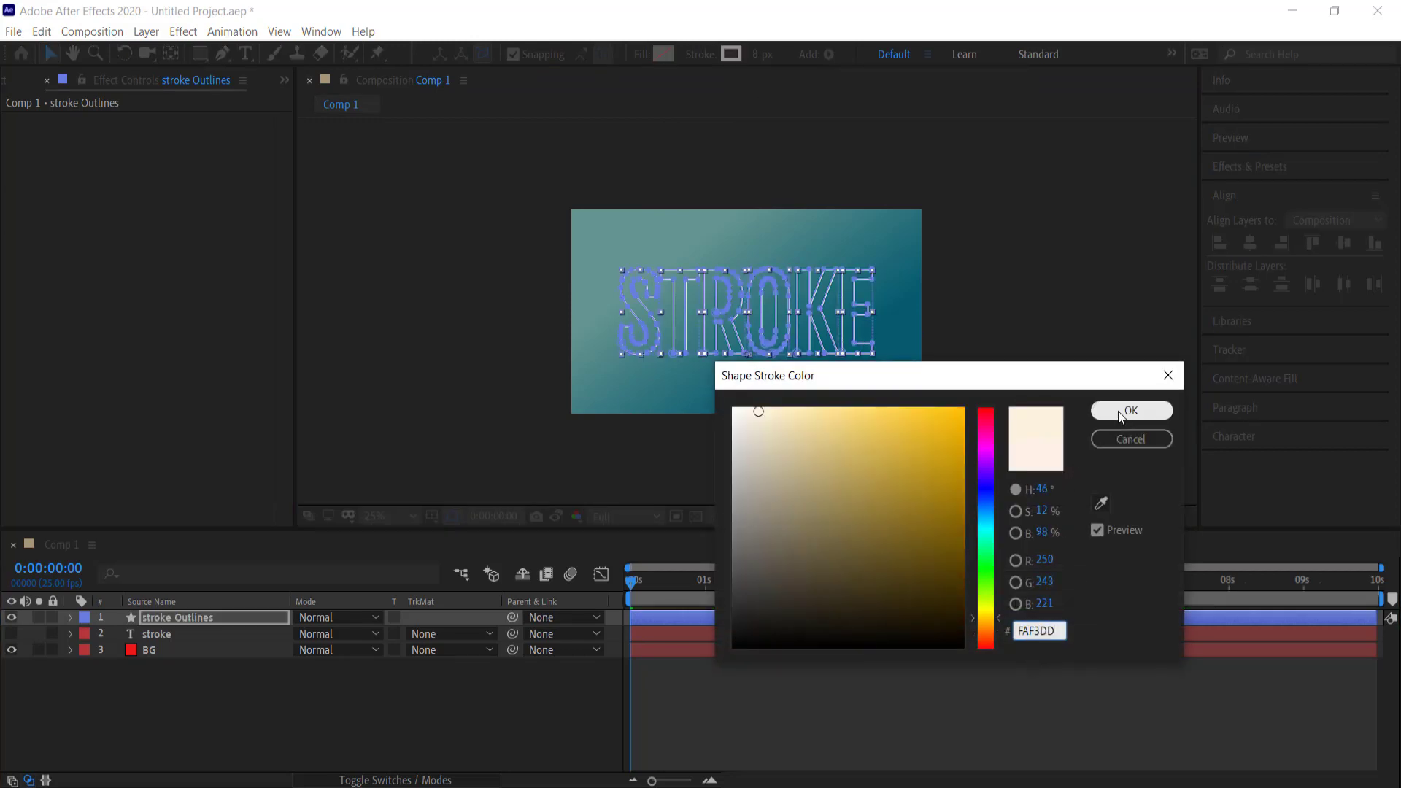
click(1122, 413)
click(396, 147)
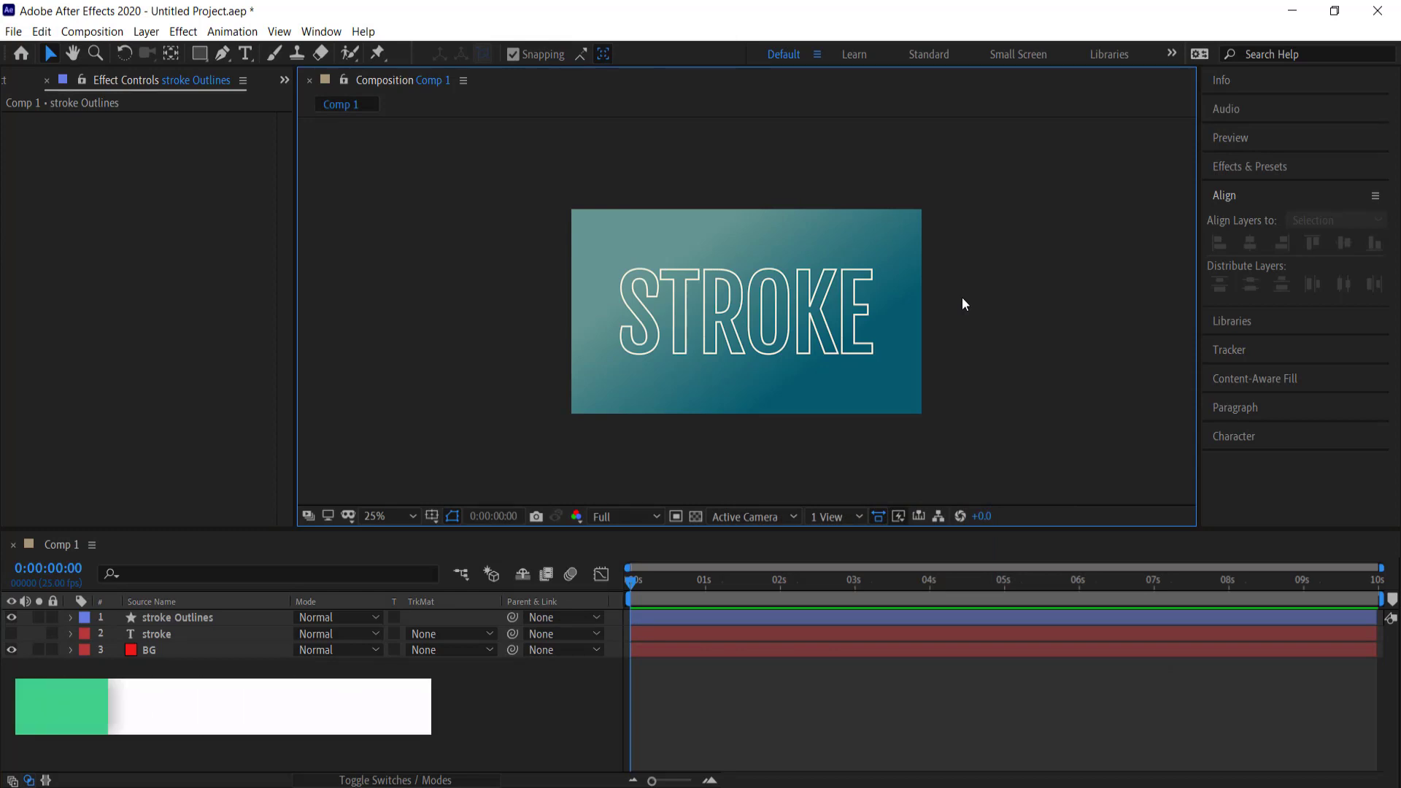
click(170, 614)
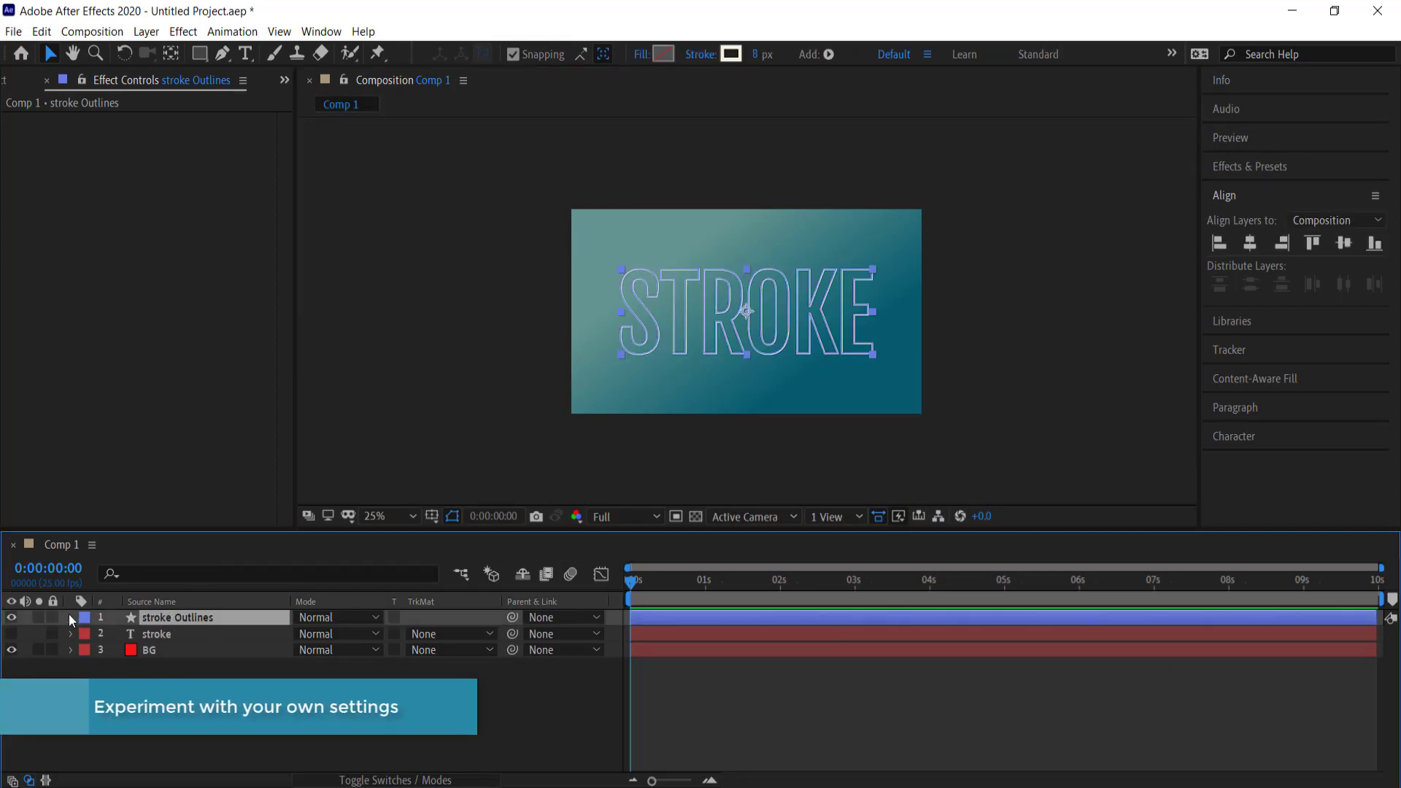
click(70, 617)
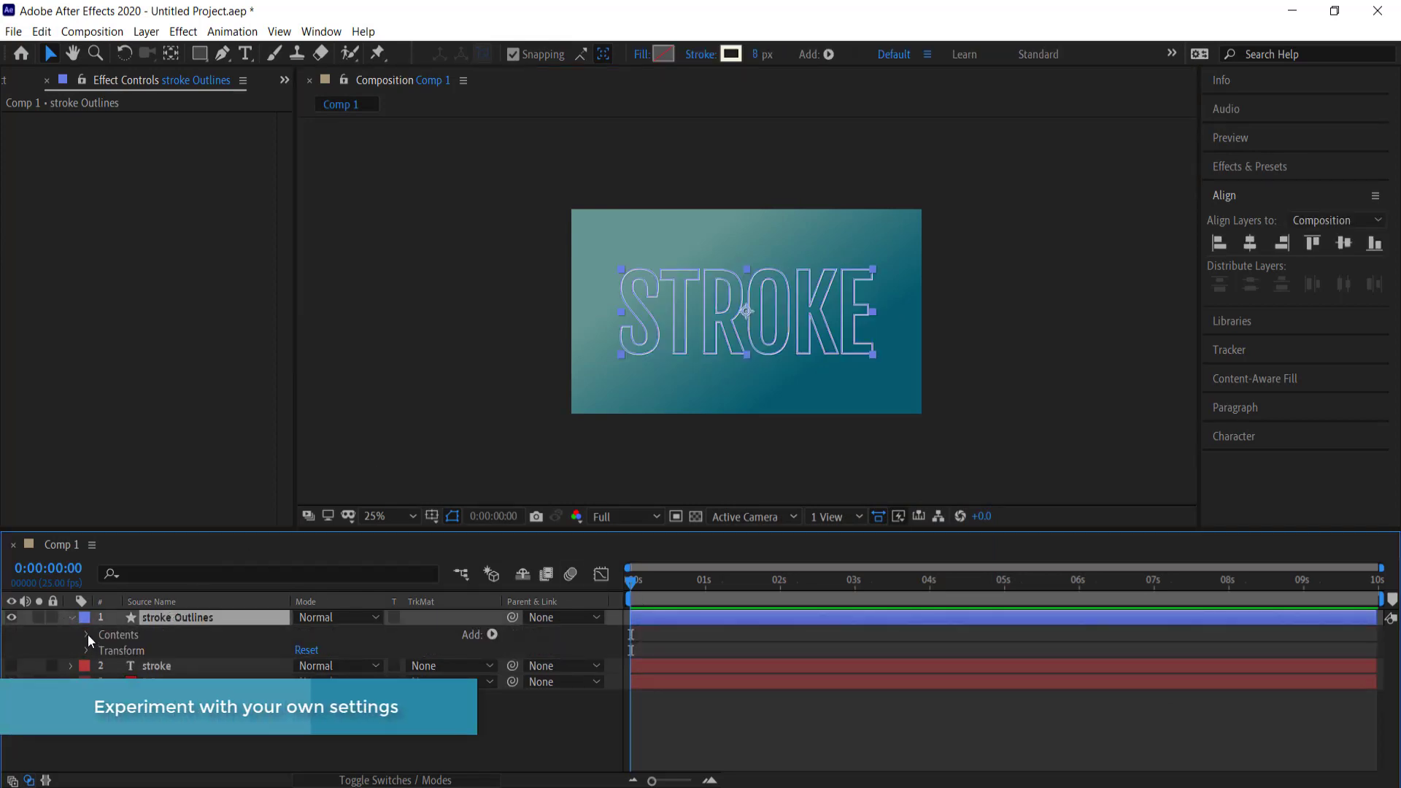
Add Trim Paths 1 to the stroke Outlines contents, showing Start 0%, End 100%, Offset 0.
click(86, 634)
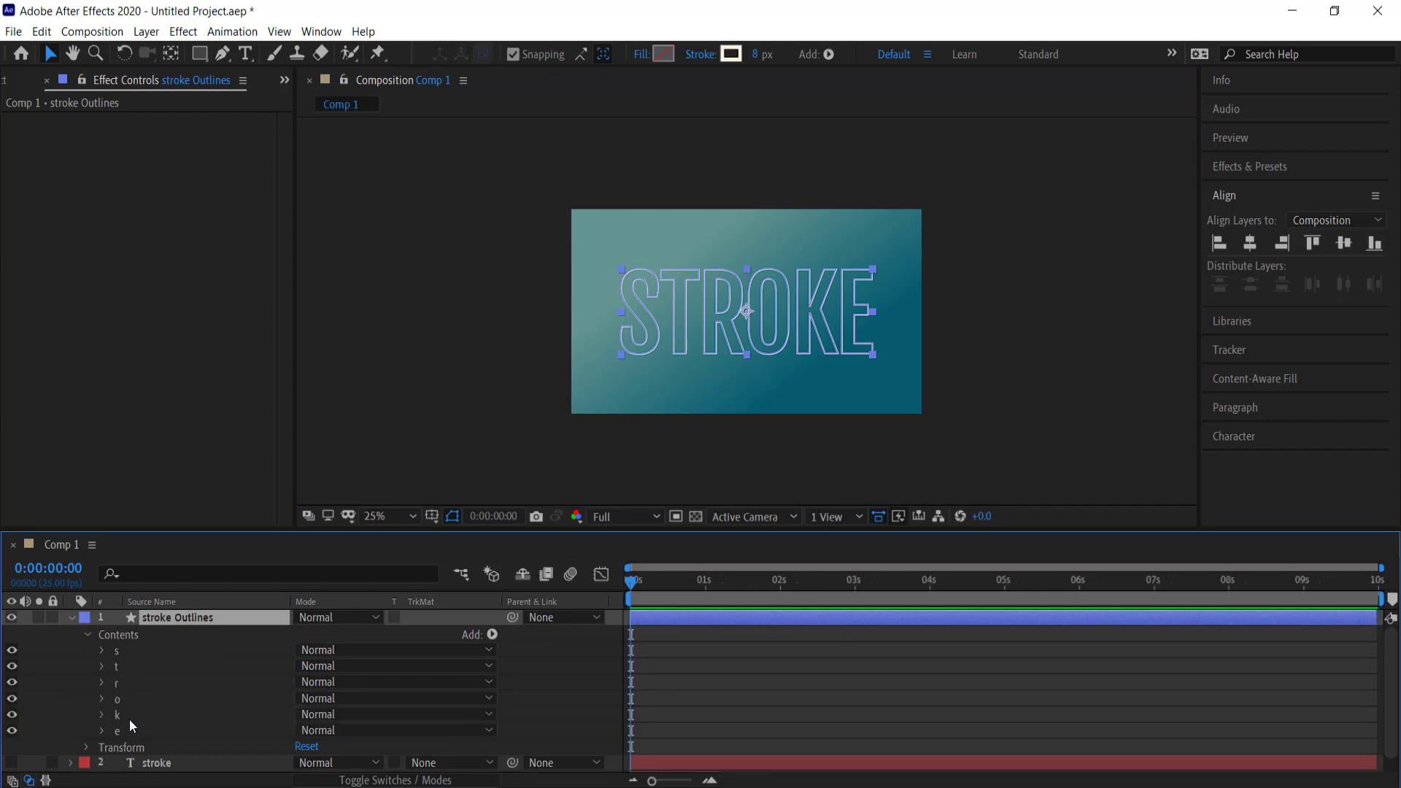
click(87, 635)
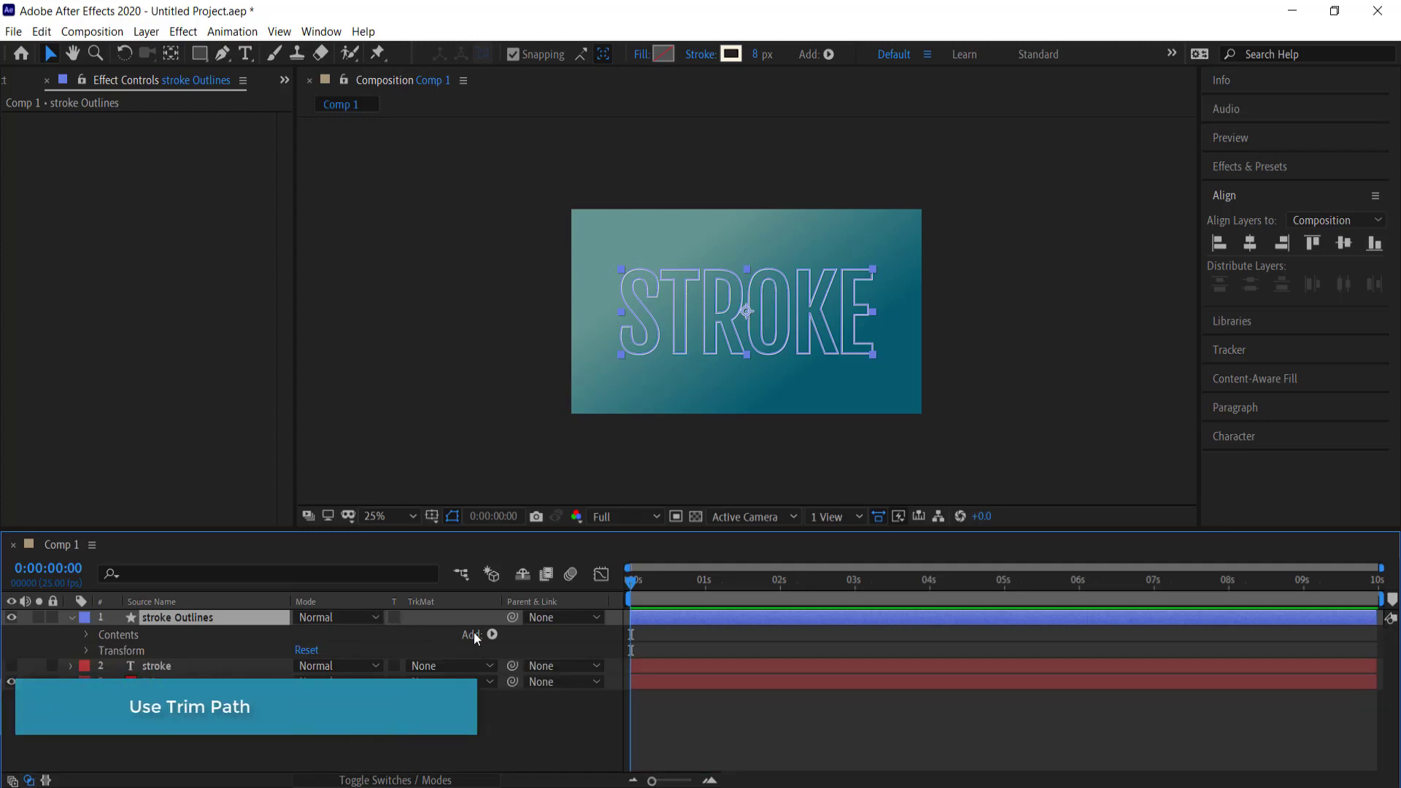
click(492, 635)
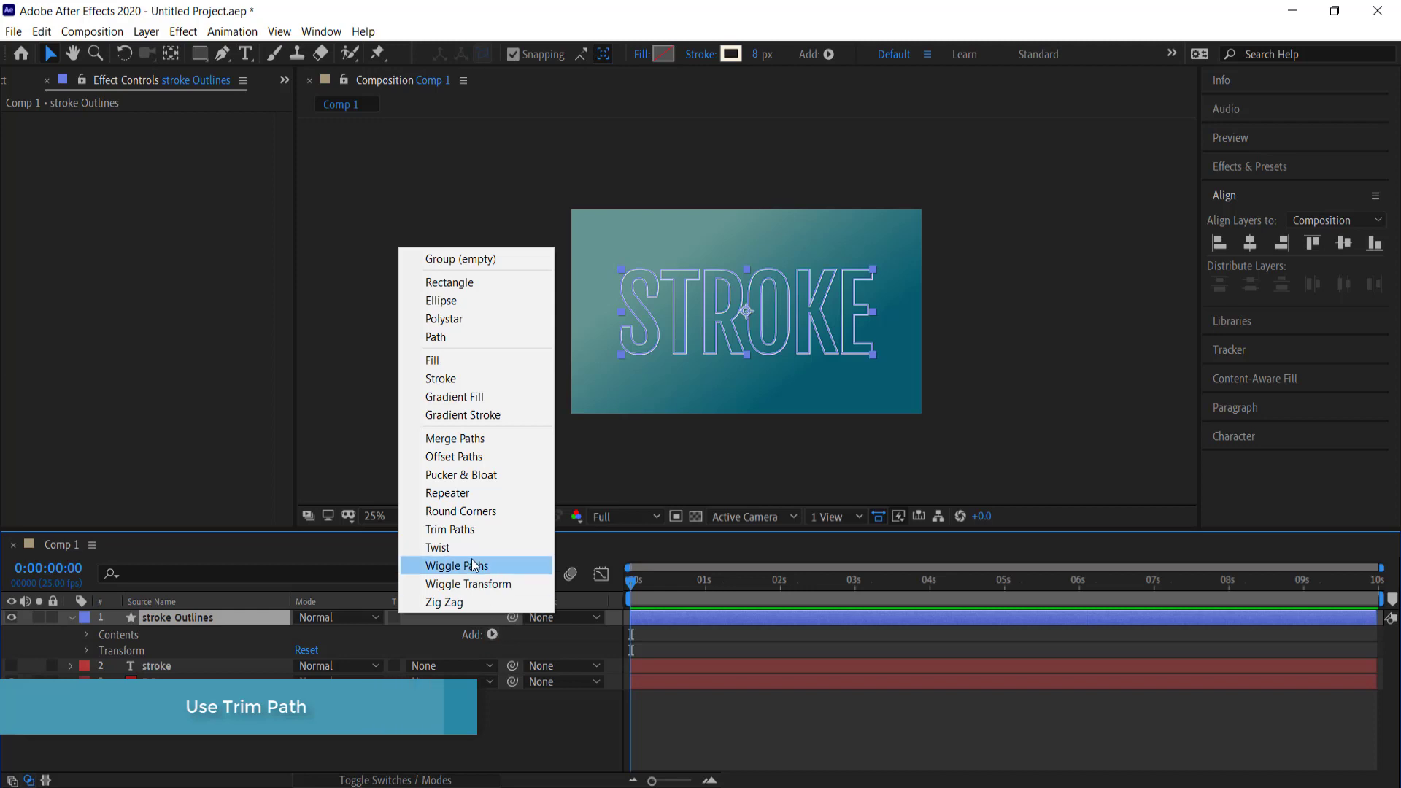
click(466, 530)
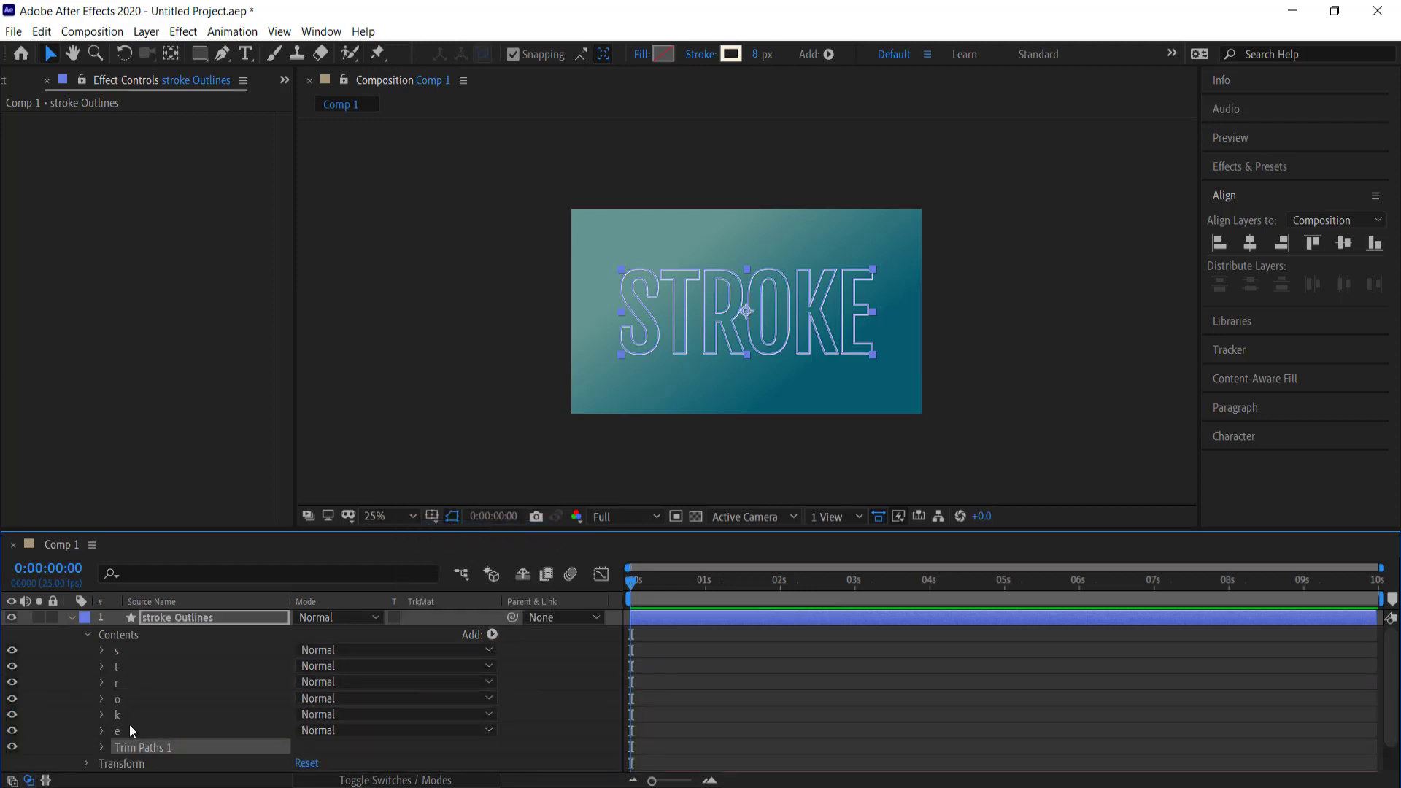
click(103, 746)
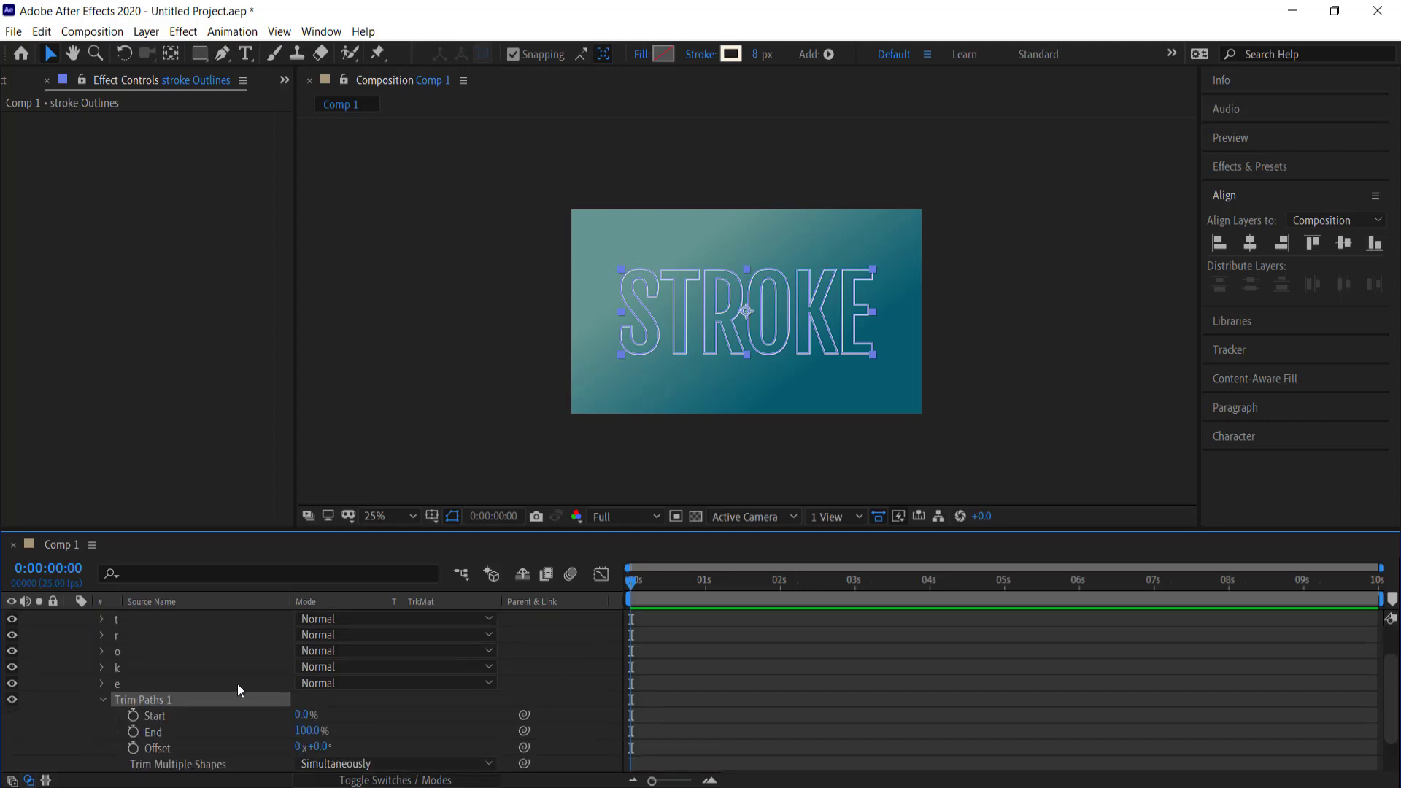
scroll(249, 686, down, 3)
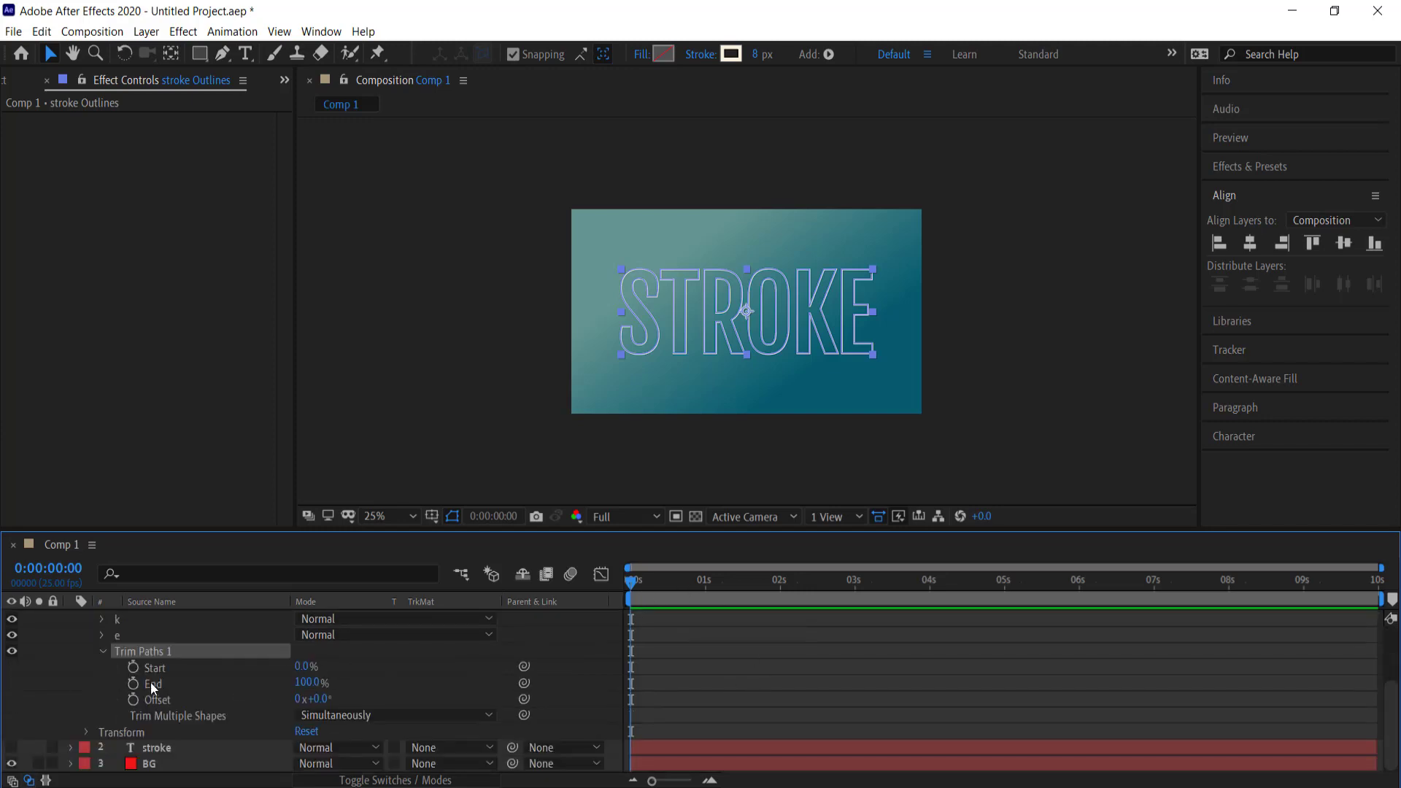
Keyframe Trim Paths Offset from 0x at 0 s to 5x at 9:24.
mouse_move(312, 683)
mouse_down()
mouse_move(270, 683)
mouse_move(412, 684)
mouse_up()
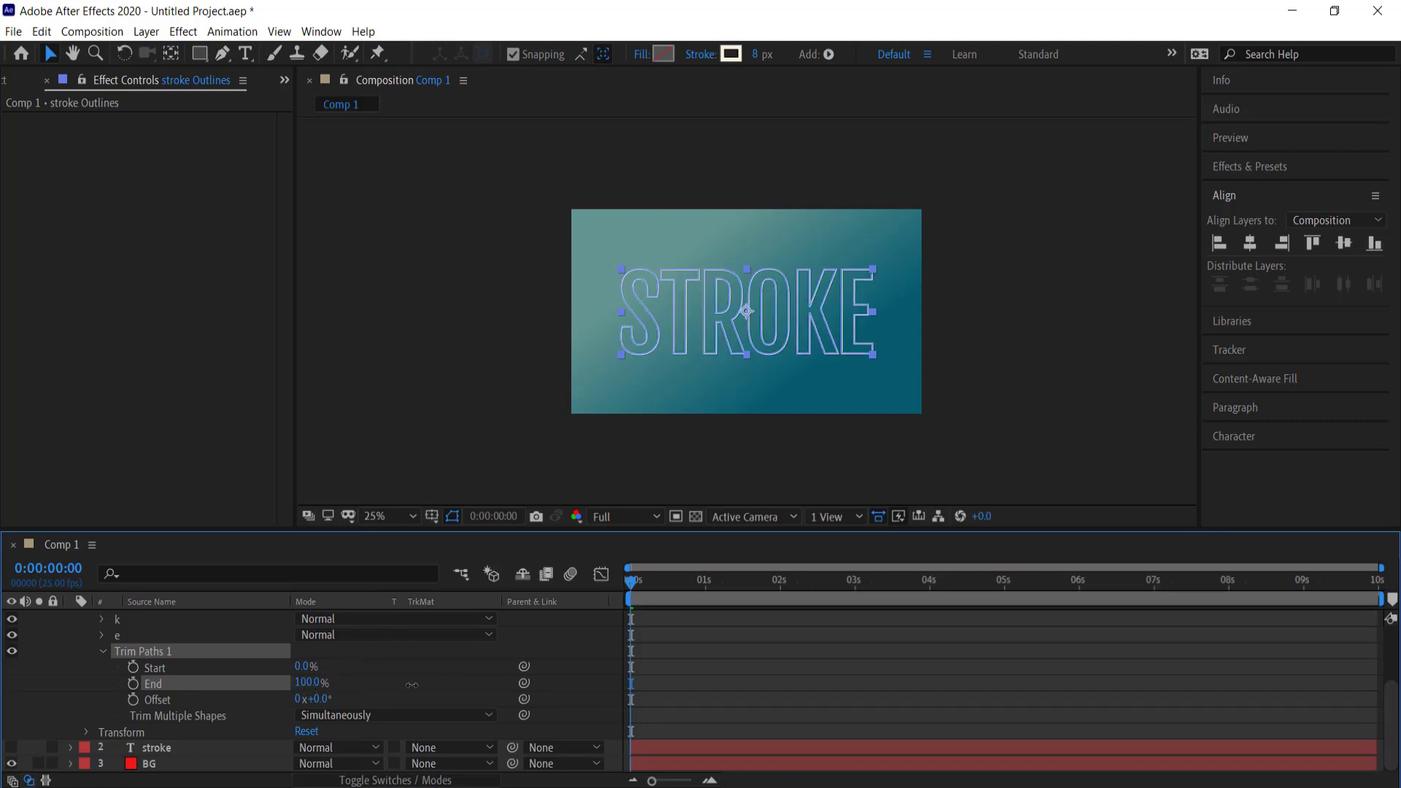
click(133, 700)
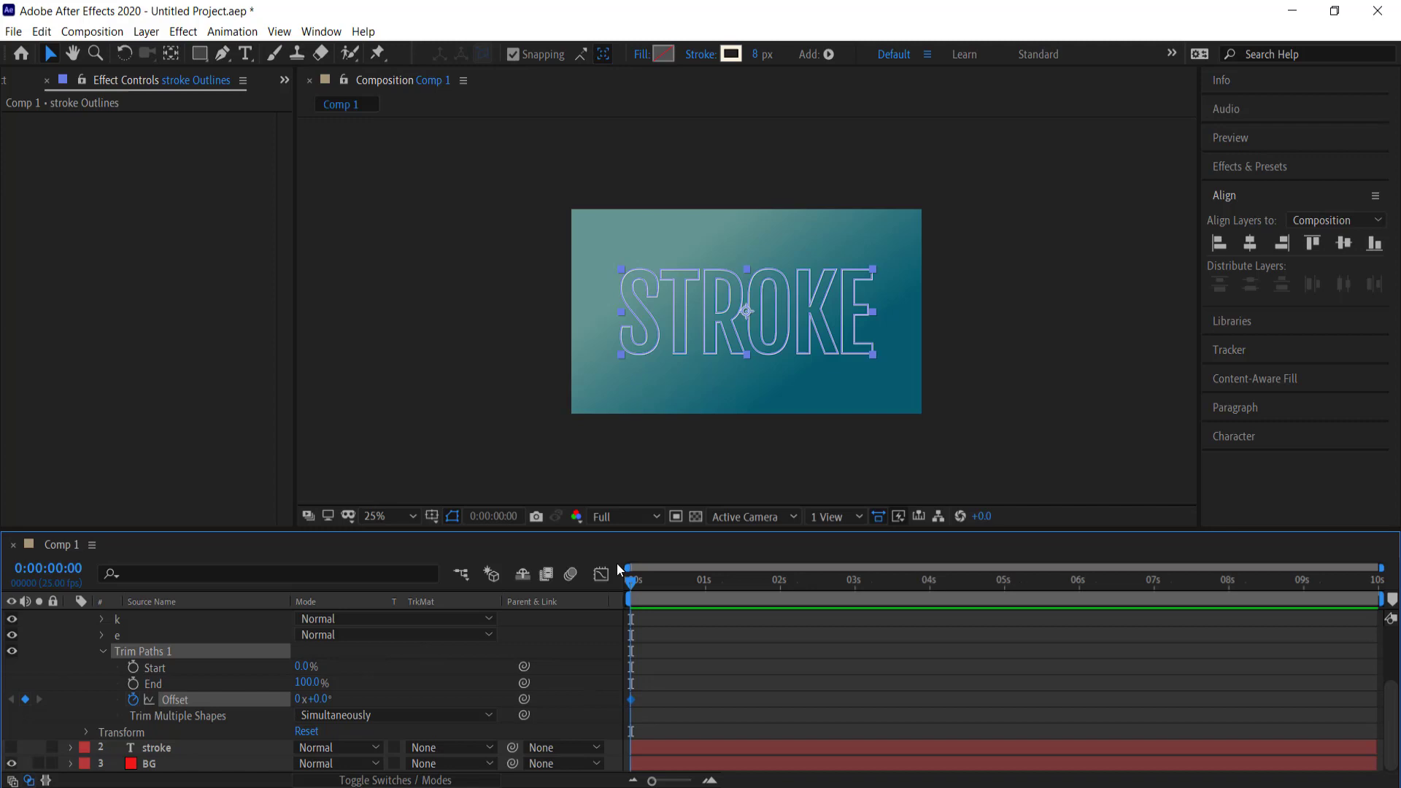
key(space)
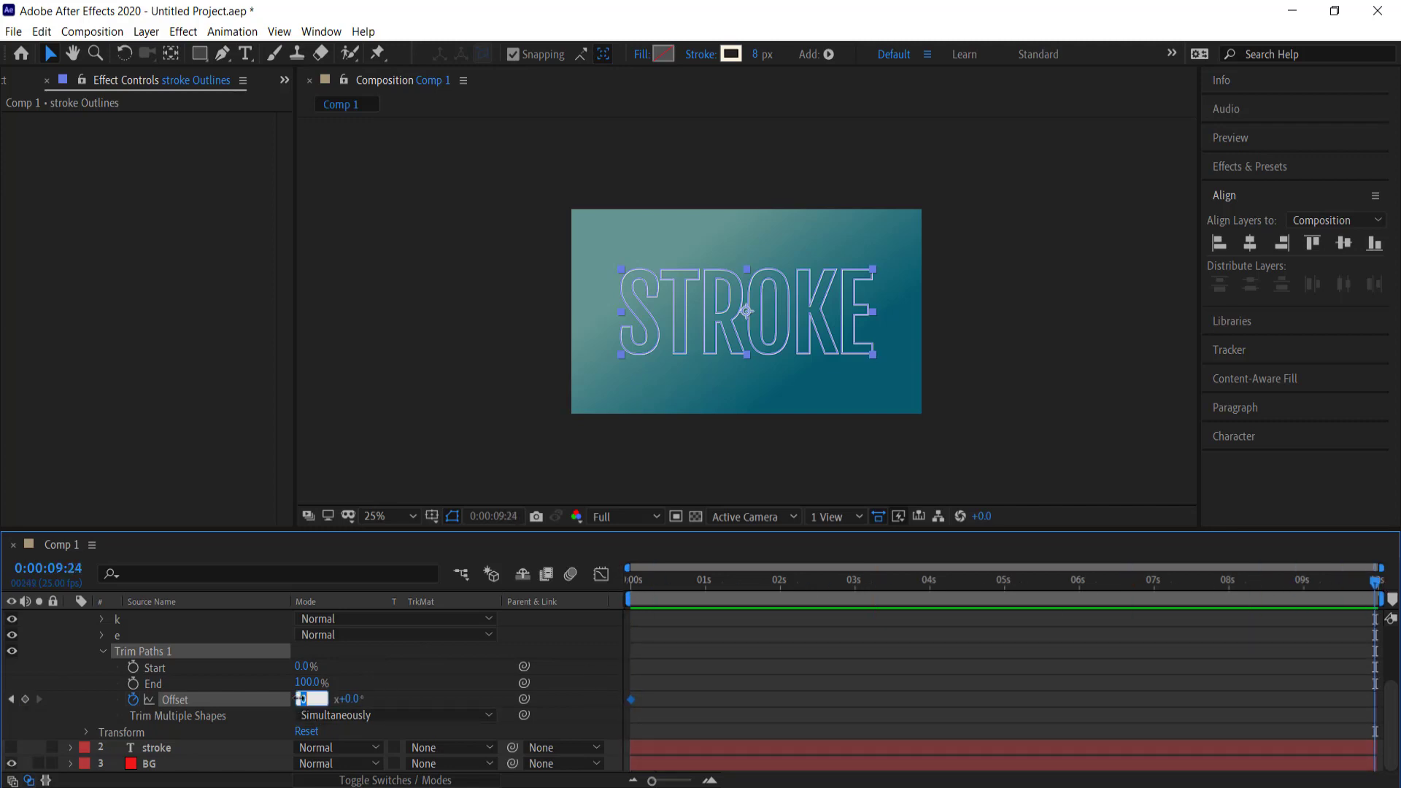
key(Return)
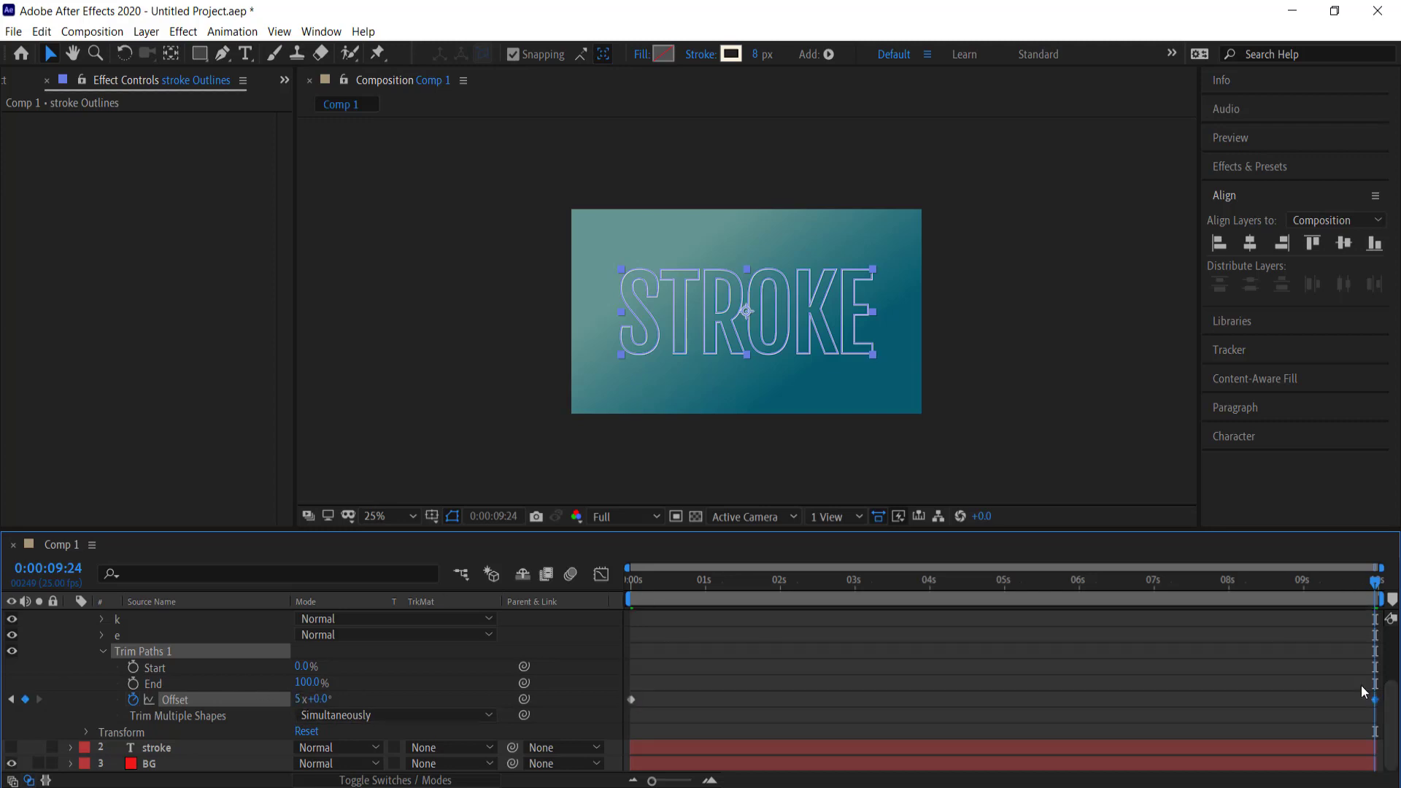
Apply Easy Ease to both Offset keyframes and preview the motion.
drag(1362, 688, 1363, 719)
drag(610, 720, 627, 702)
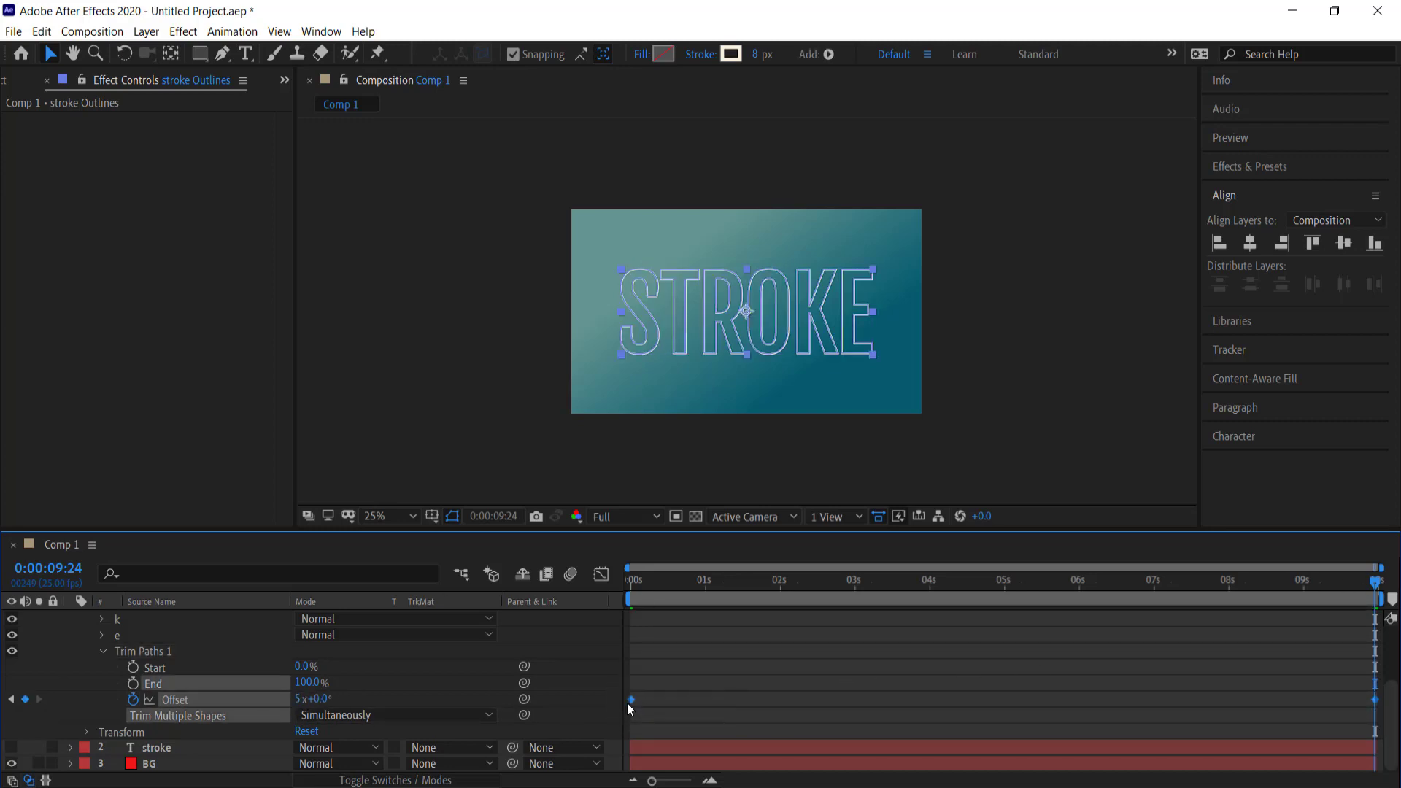
right_click(630, 702)
mouse_move(683, 691)
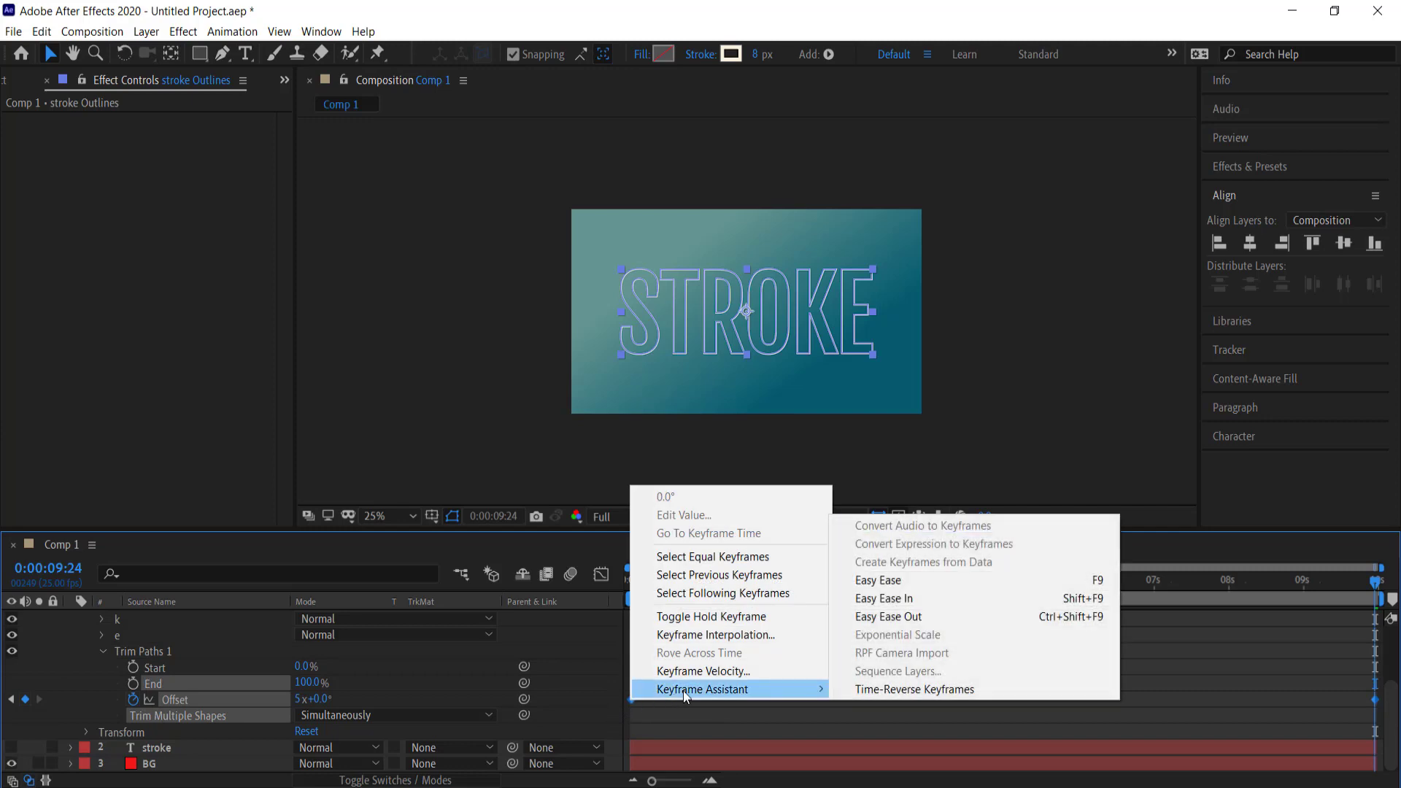
click(881, 581)
drag(1378, 584, 1359, 558)
key(space)
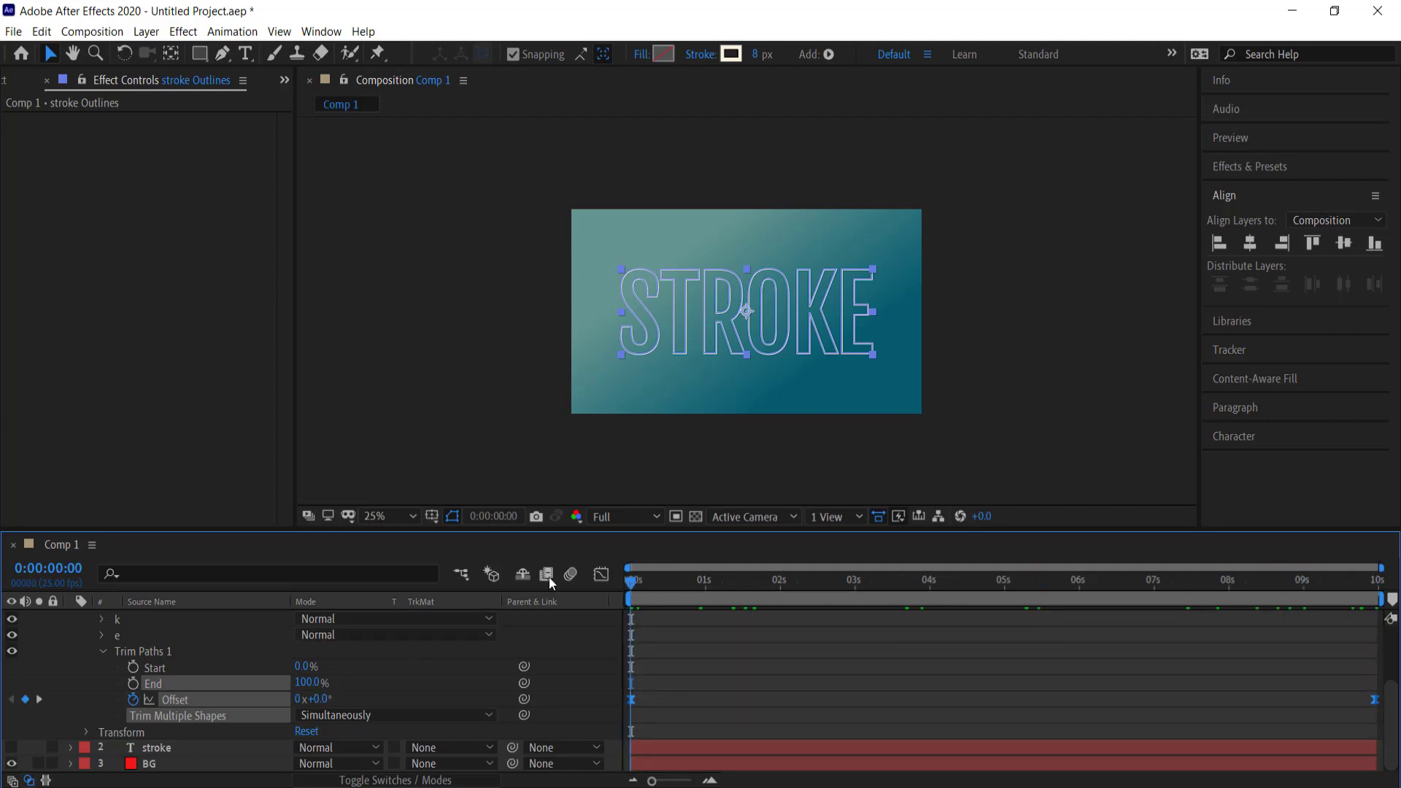
Keyframe Trim Paths End at 0% on the first frame and 99% at 4 s.
click(133, 684)
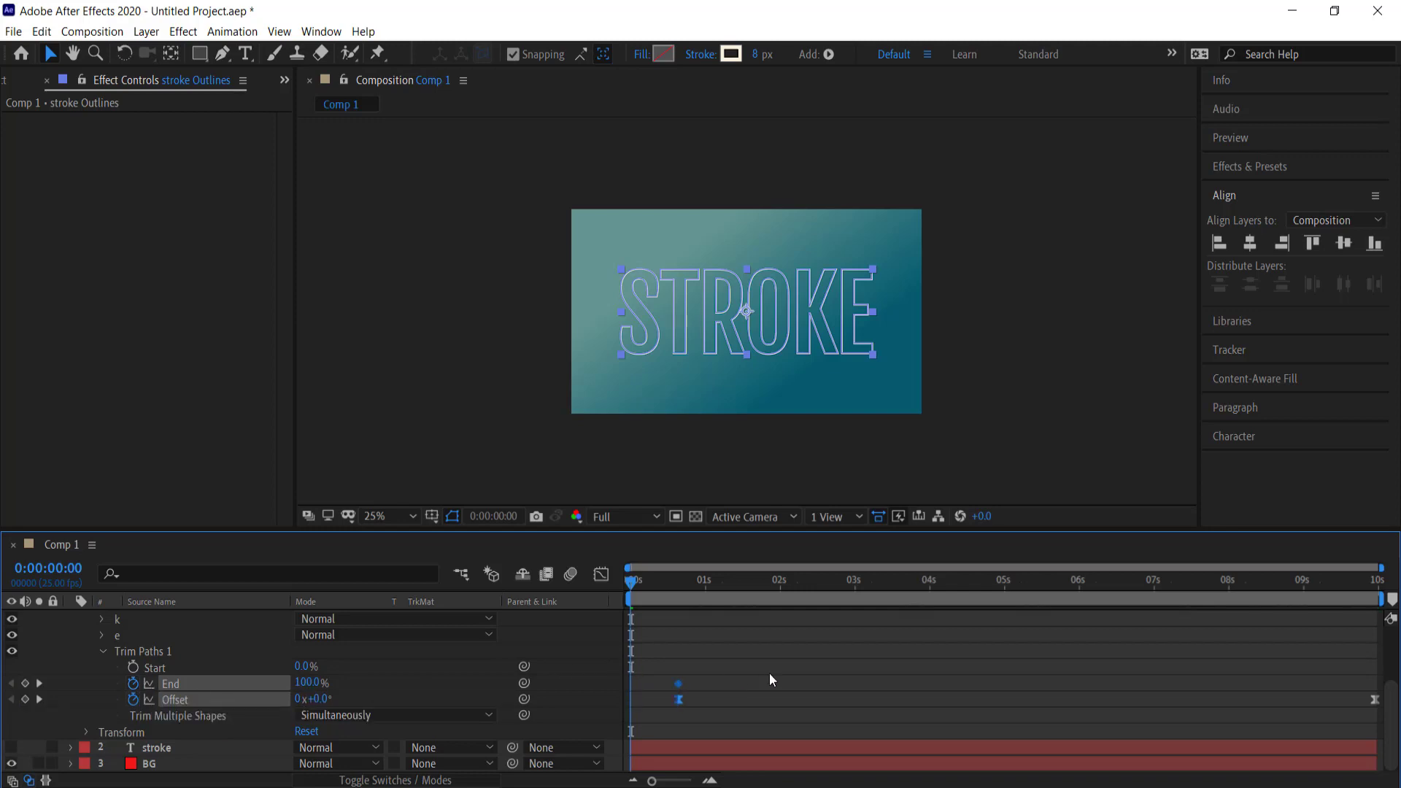
key(ctrl+z)
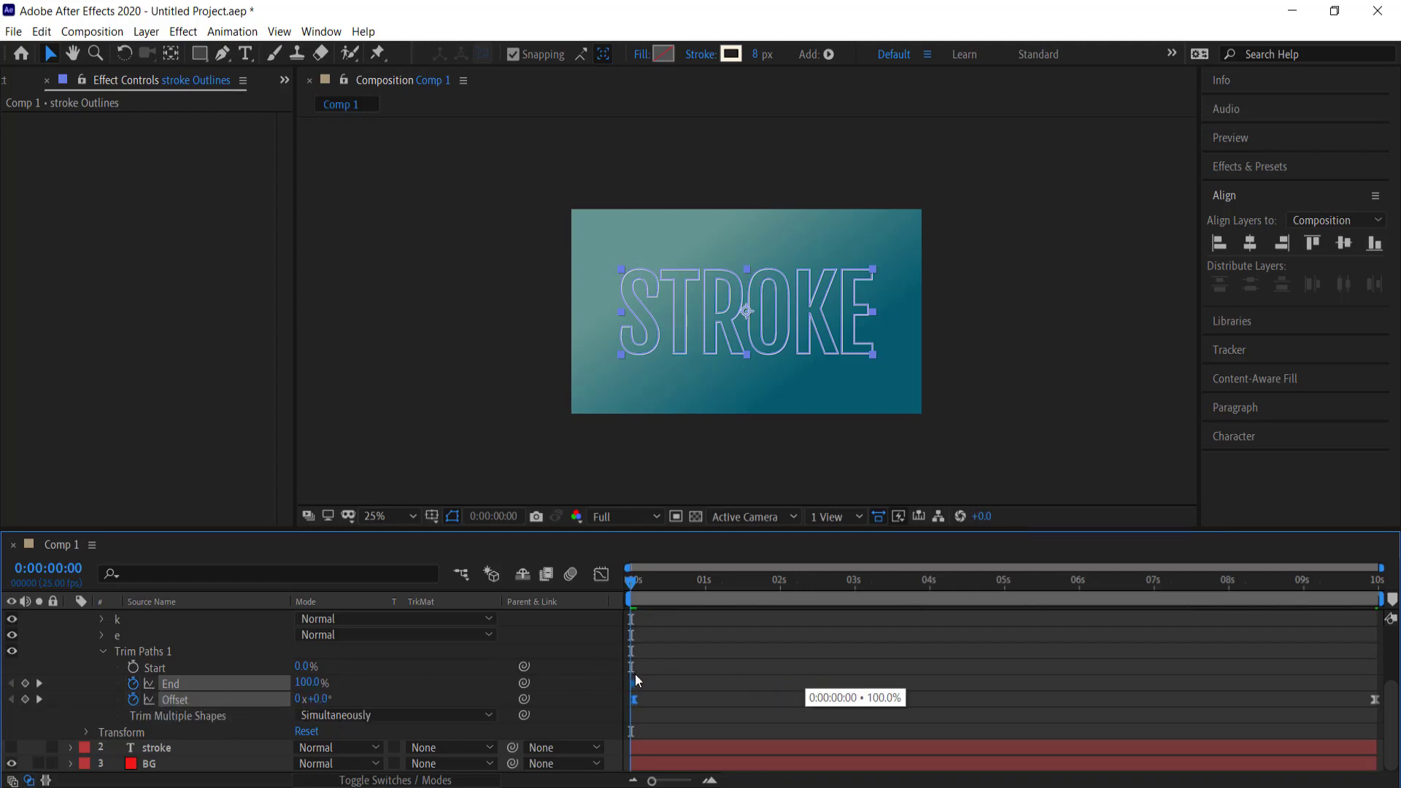
click(343, 684)
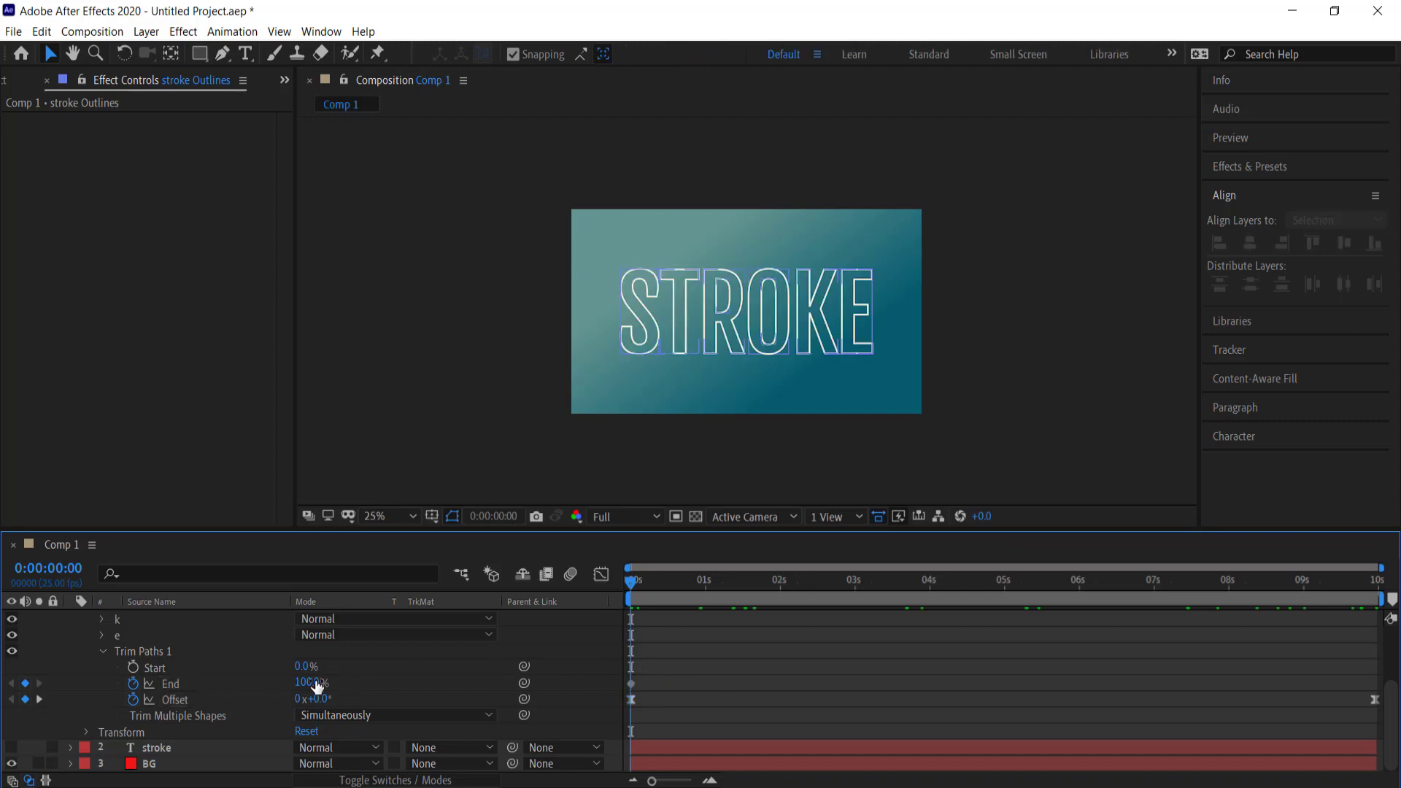
click(307, 684)
text(0)
key(Return)
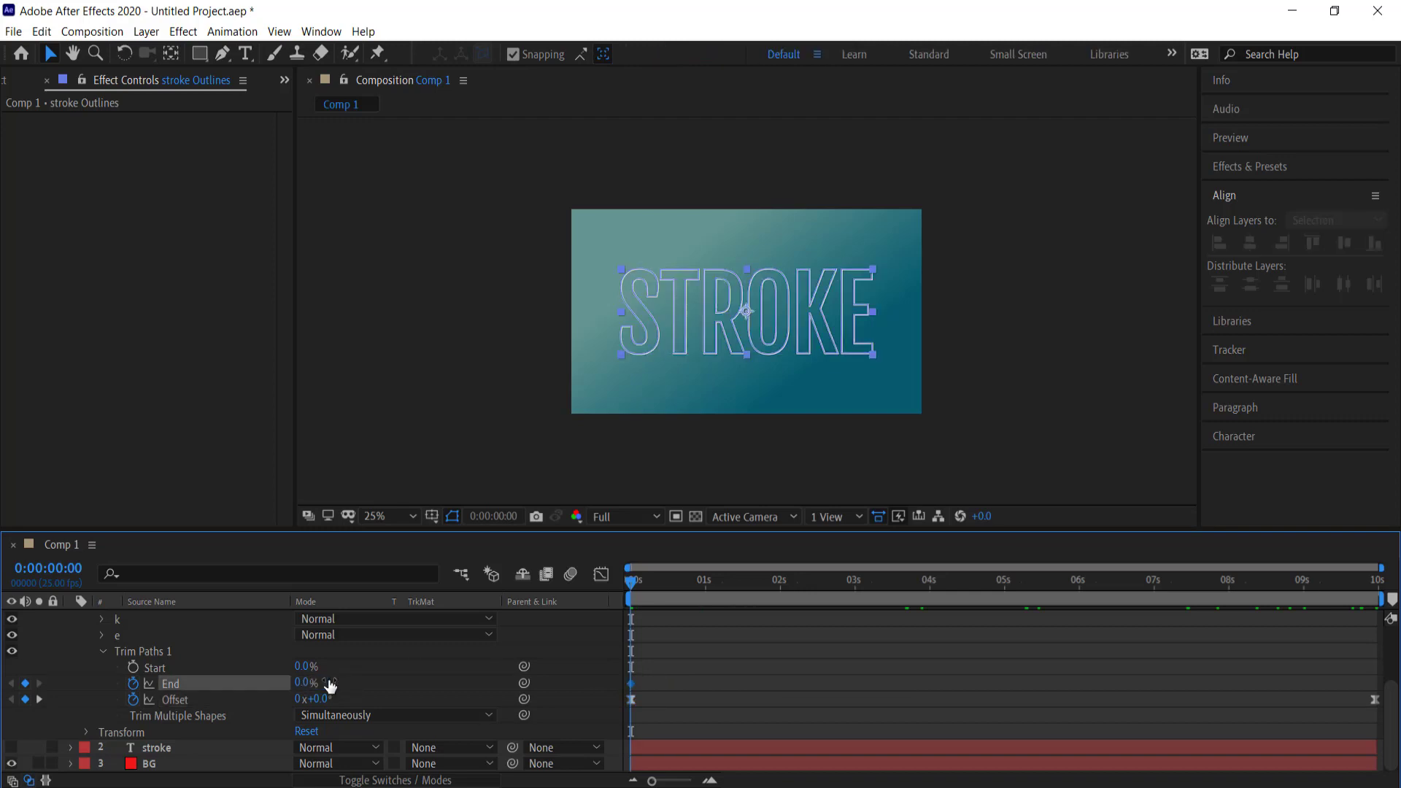
drag(630, 588, 928, 589)
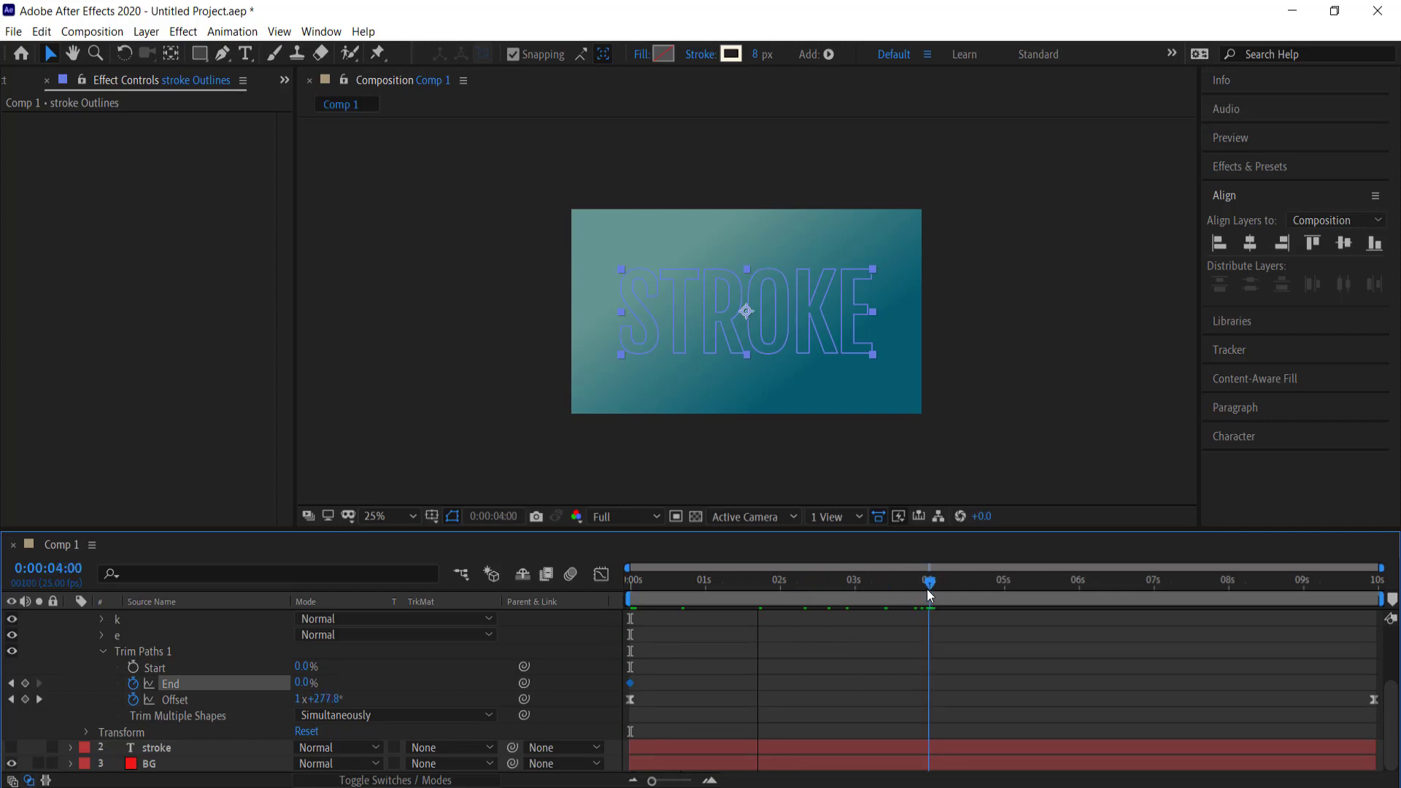
click(302, 686)
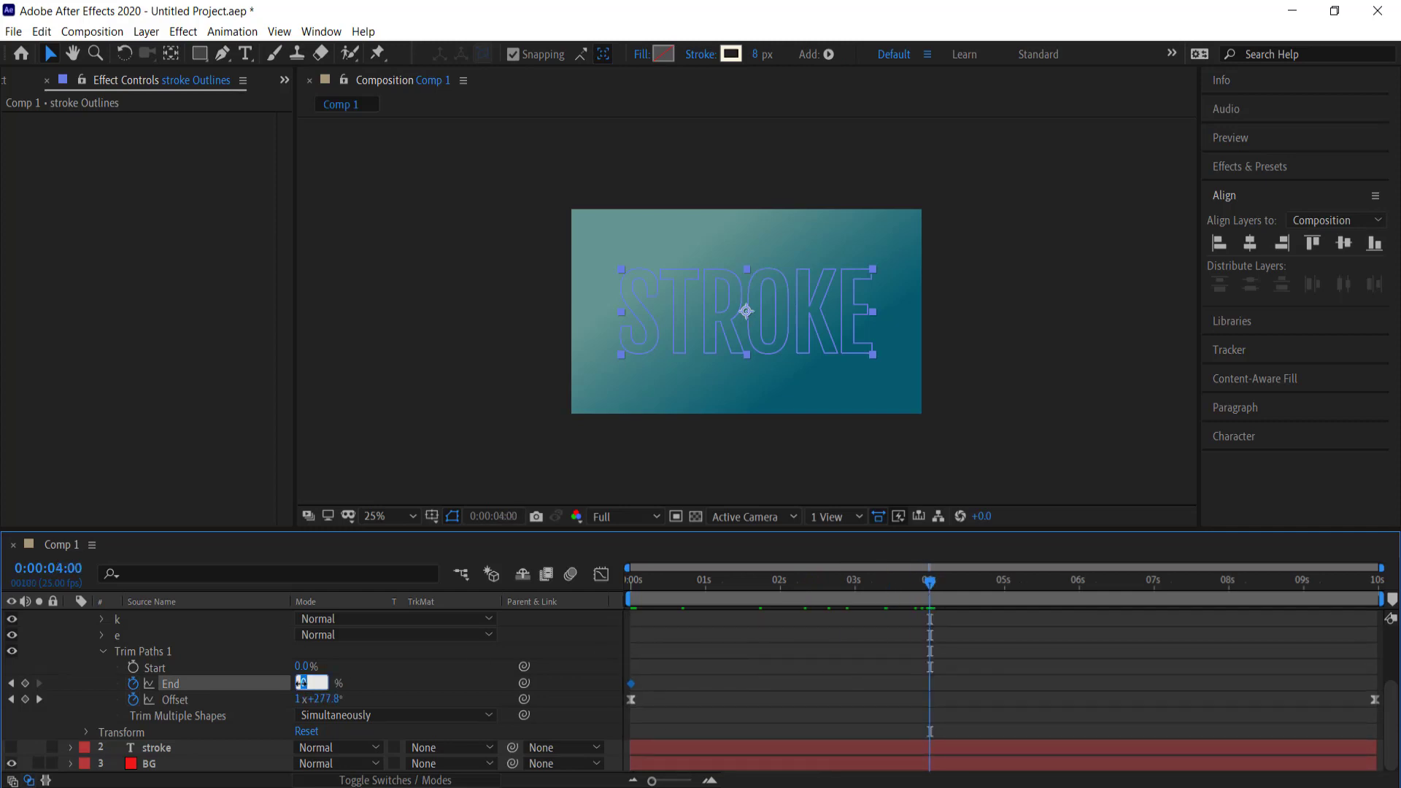
key(Return)
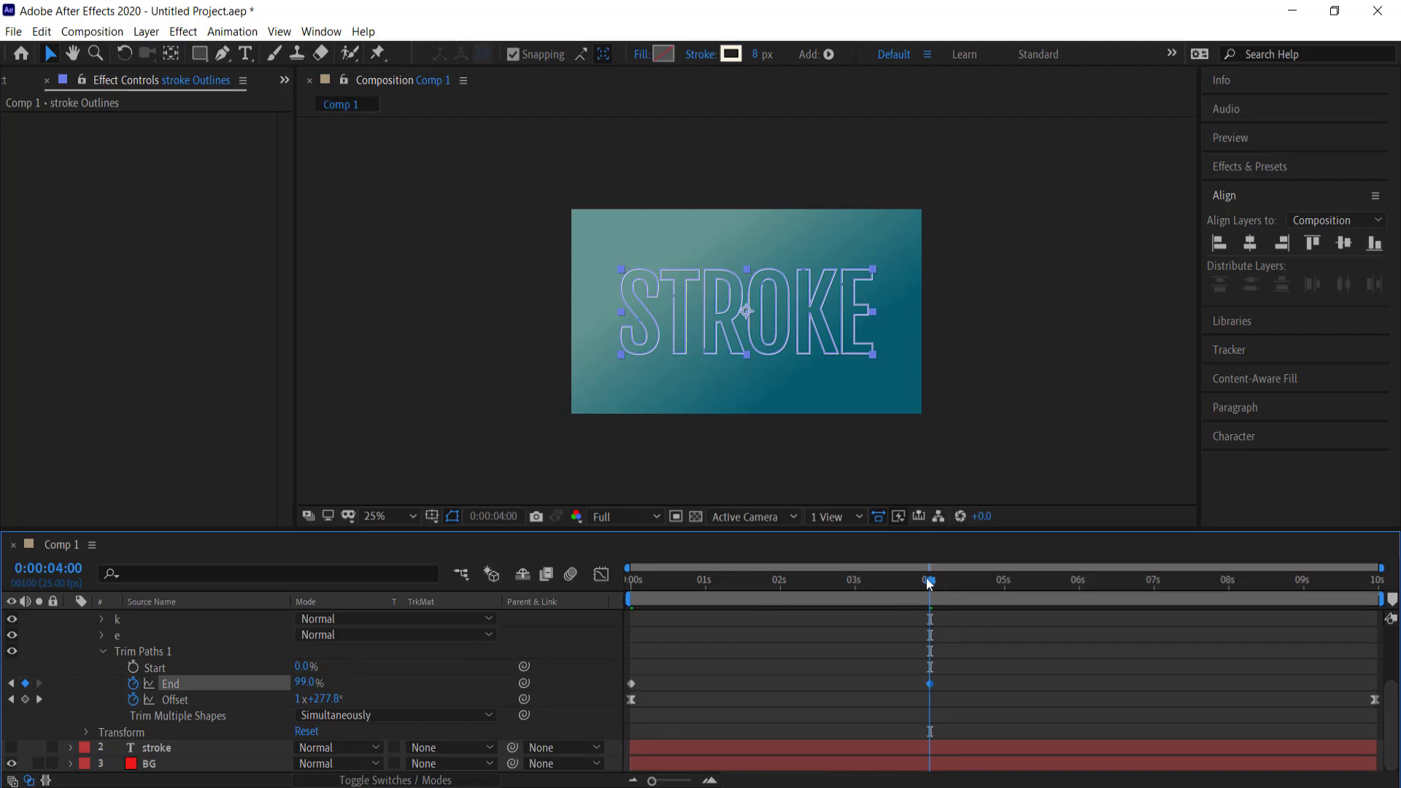
Hold End at 99% through 5 s, then set it back to 0% at 9:24.
drag(929, 584, 1008, 588)
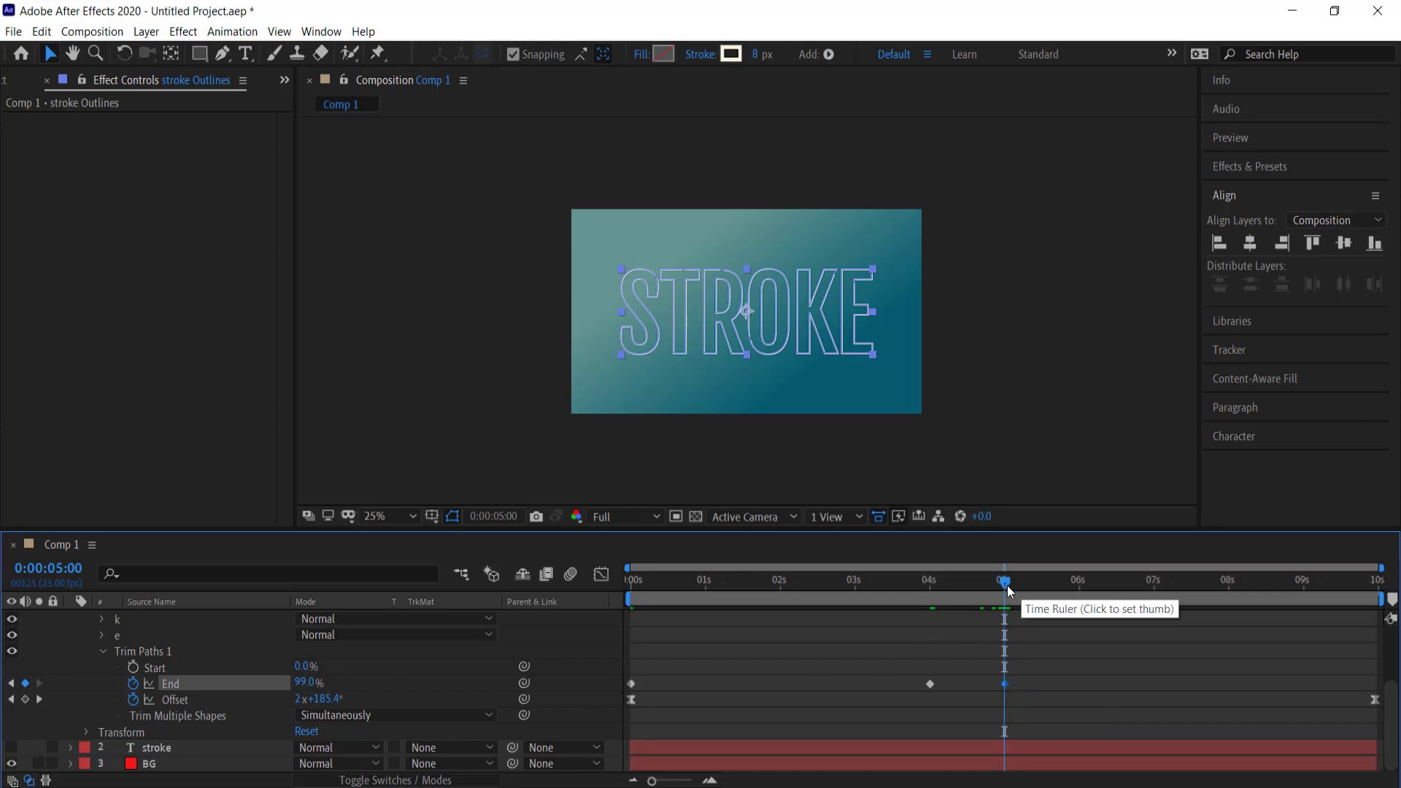
click(1338, 582)
click(1377, 591)
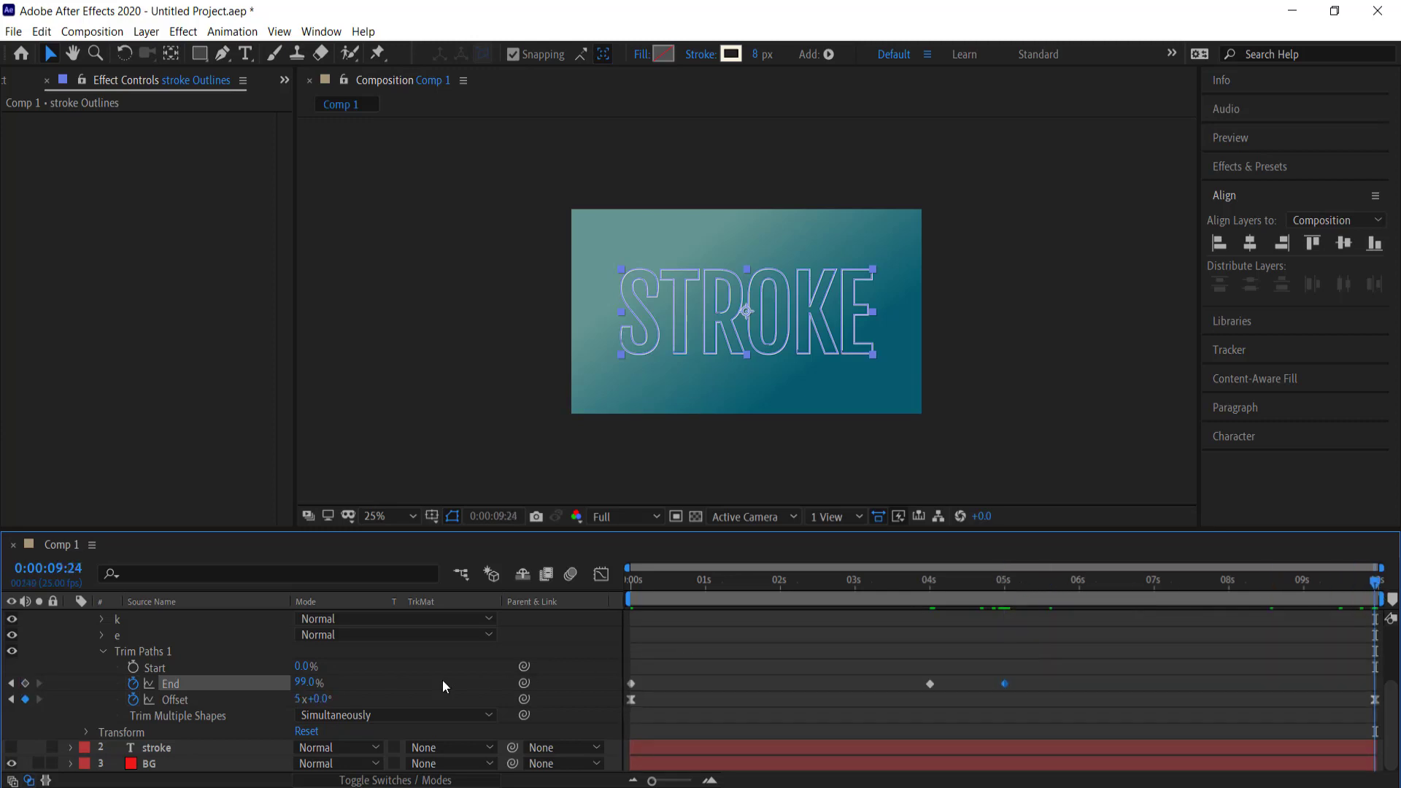
click(305, 685)
text(0)
key(Return)
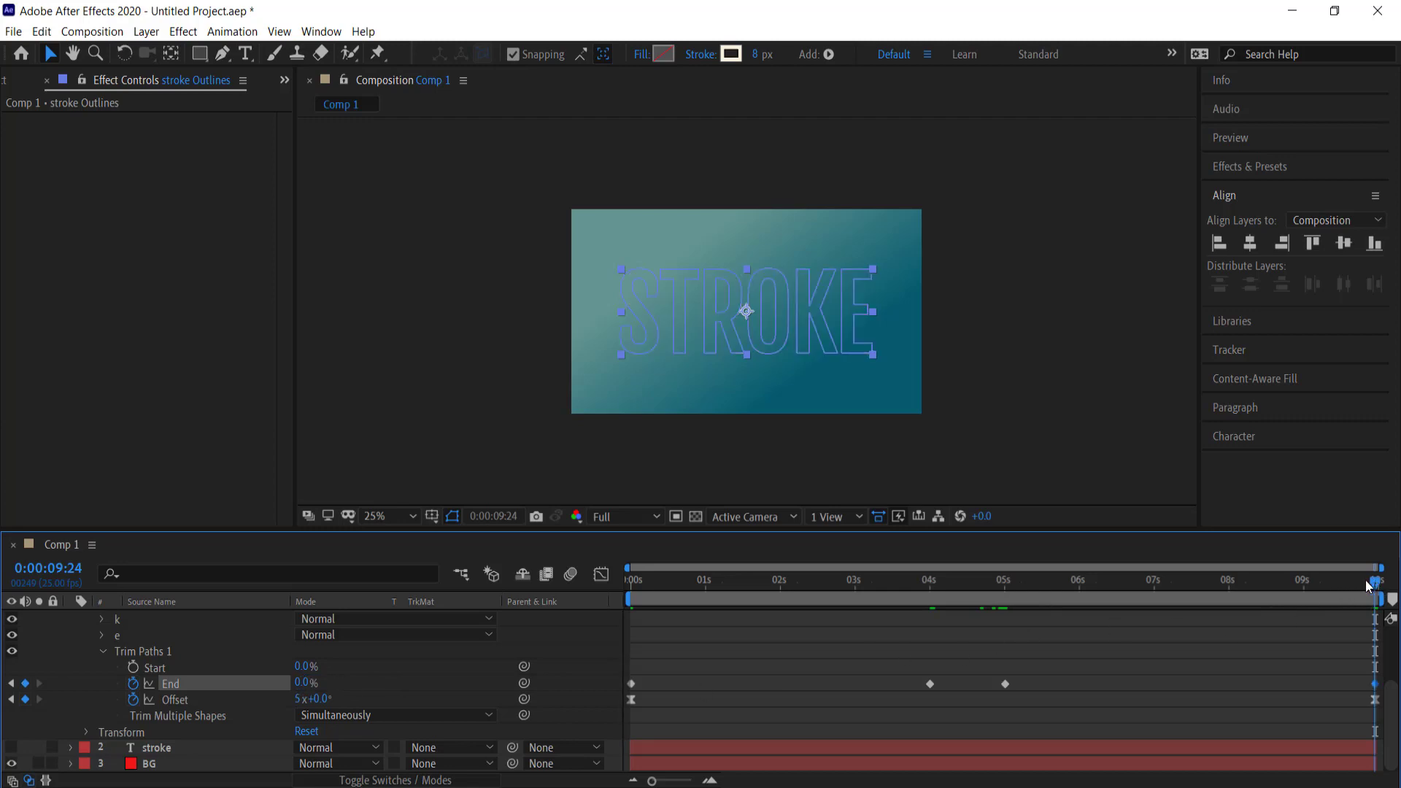
drag(1369, 586, 541, 577)
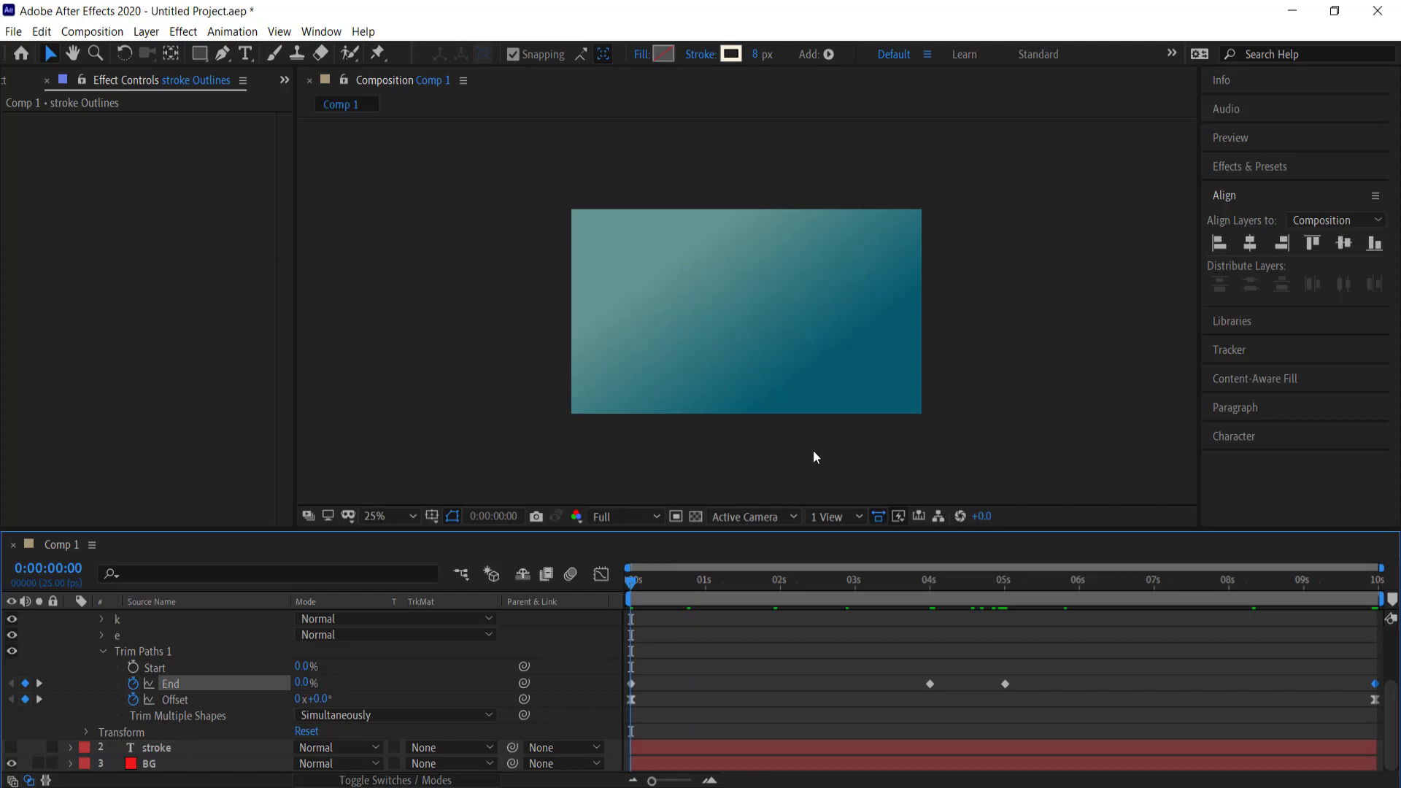
Preview and scrub the draw-on around 4 s, then marquee-select all End keyframes.
key(space)
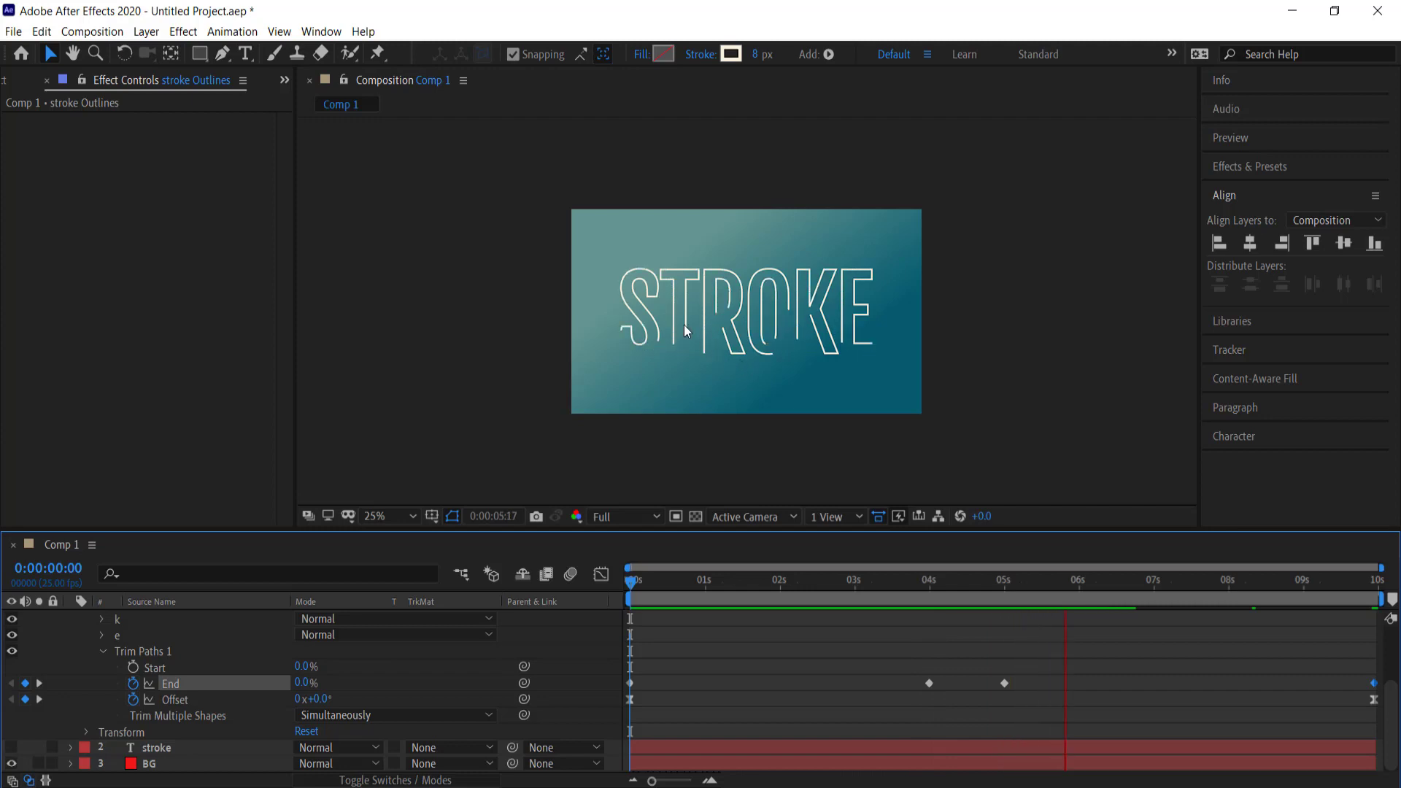
key(space)
drag(1070, 589, 955, 587)
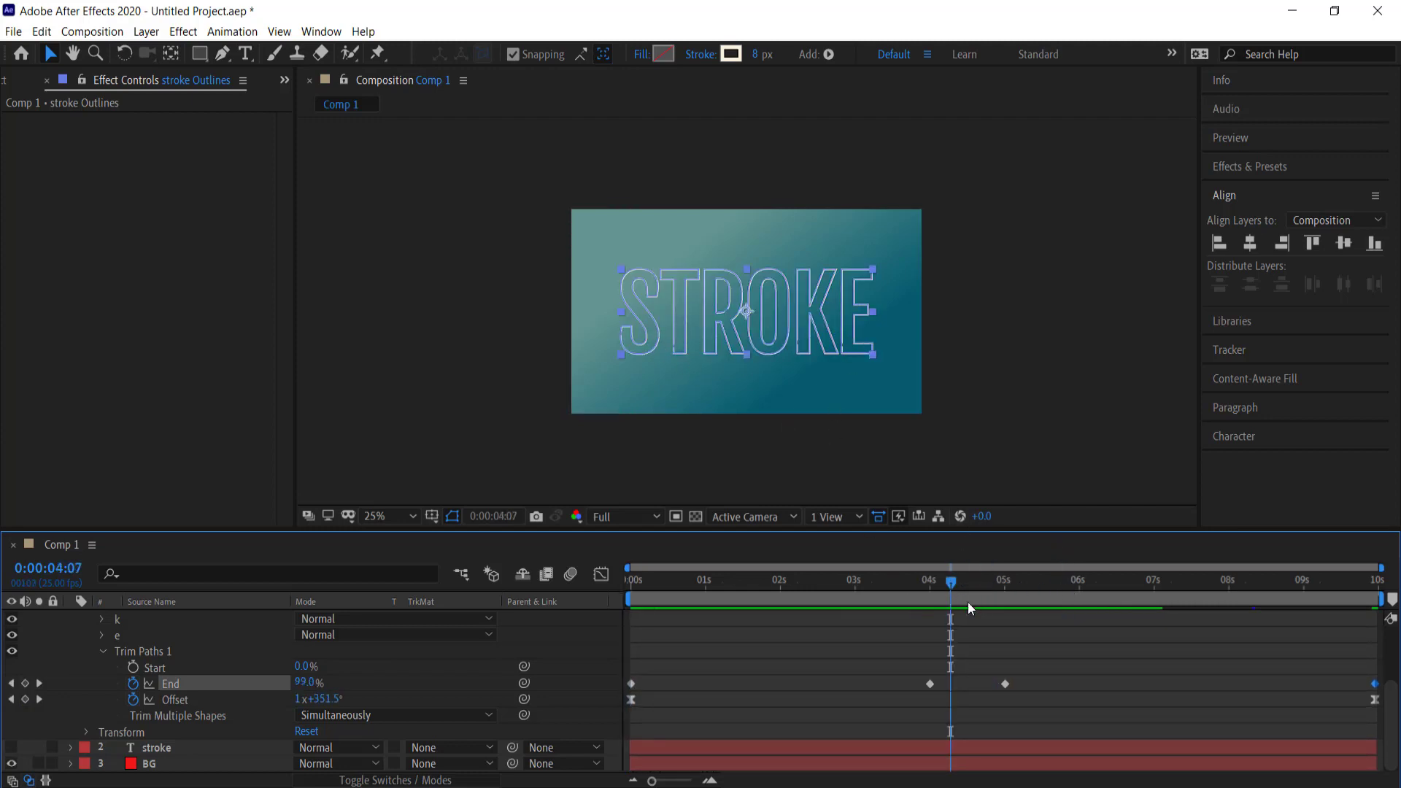
drag(953, 584, 966, 582)
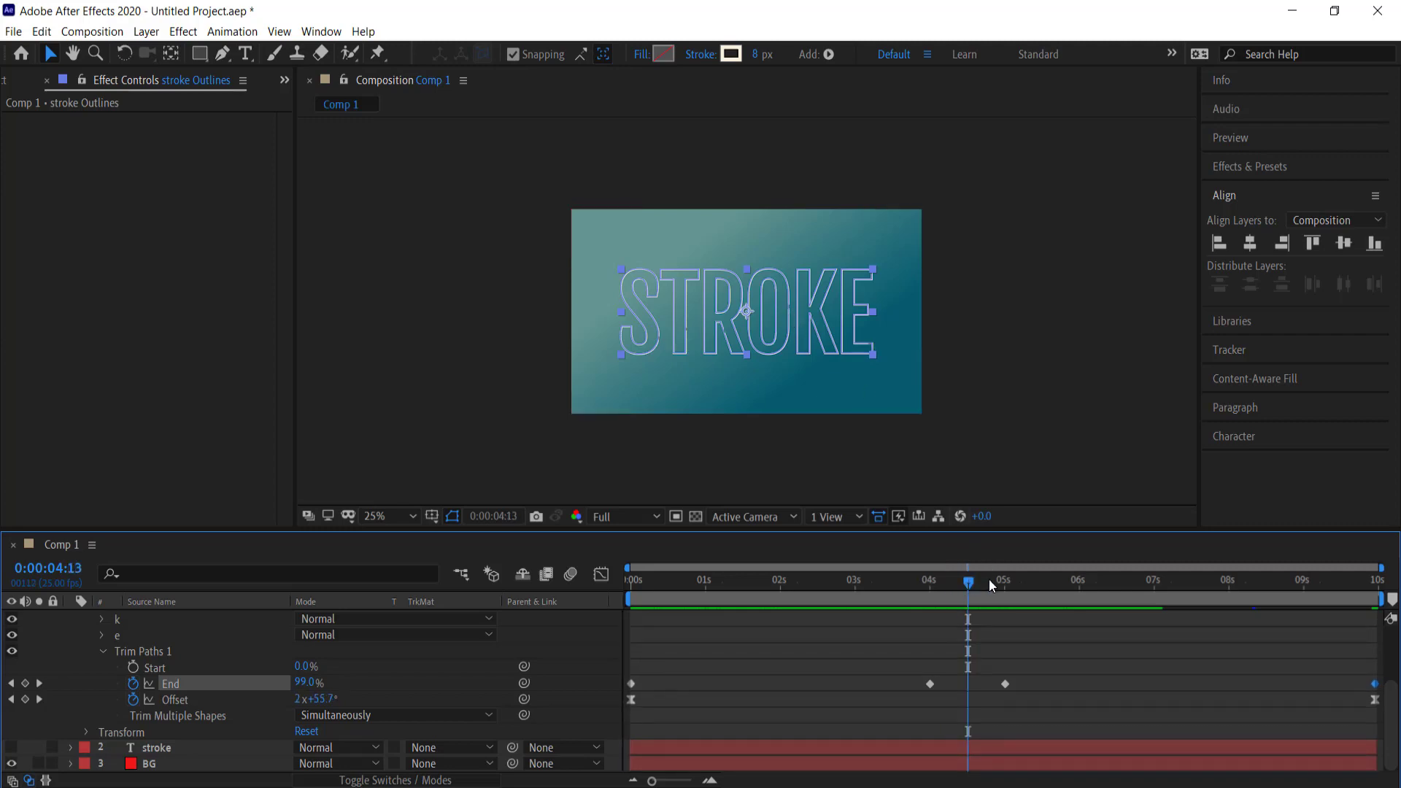
mouse_move(989, 579)
mouse_down()
mouse_move(1183, 592)
mouse_move(1375, 582)
mouse_move(450, 554)
mouse_up()
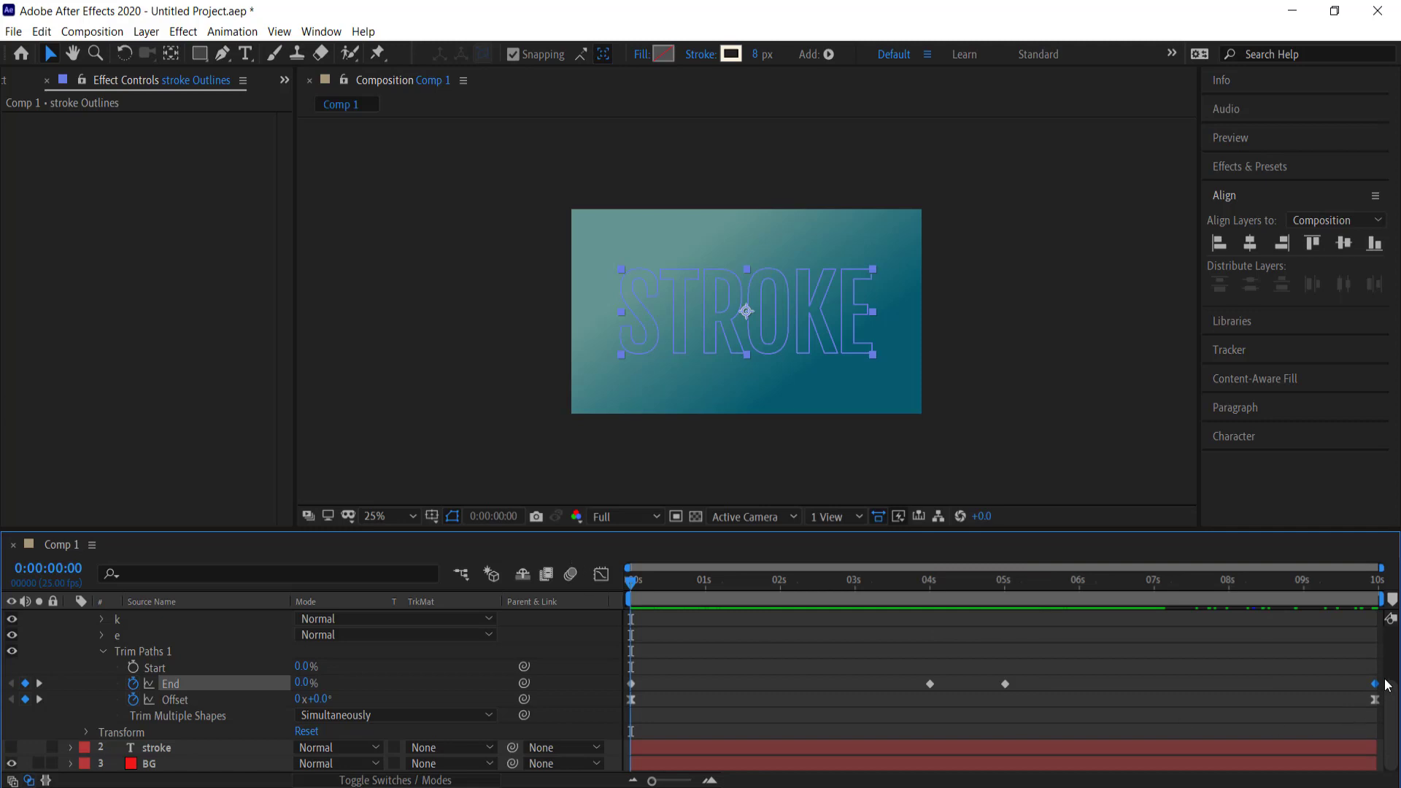
drag(1082, 672, 613, 684)
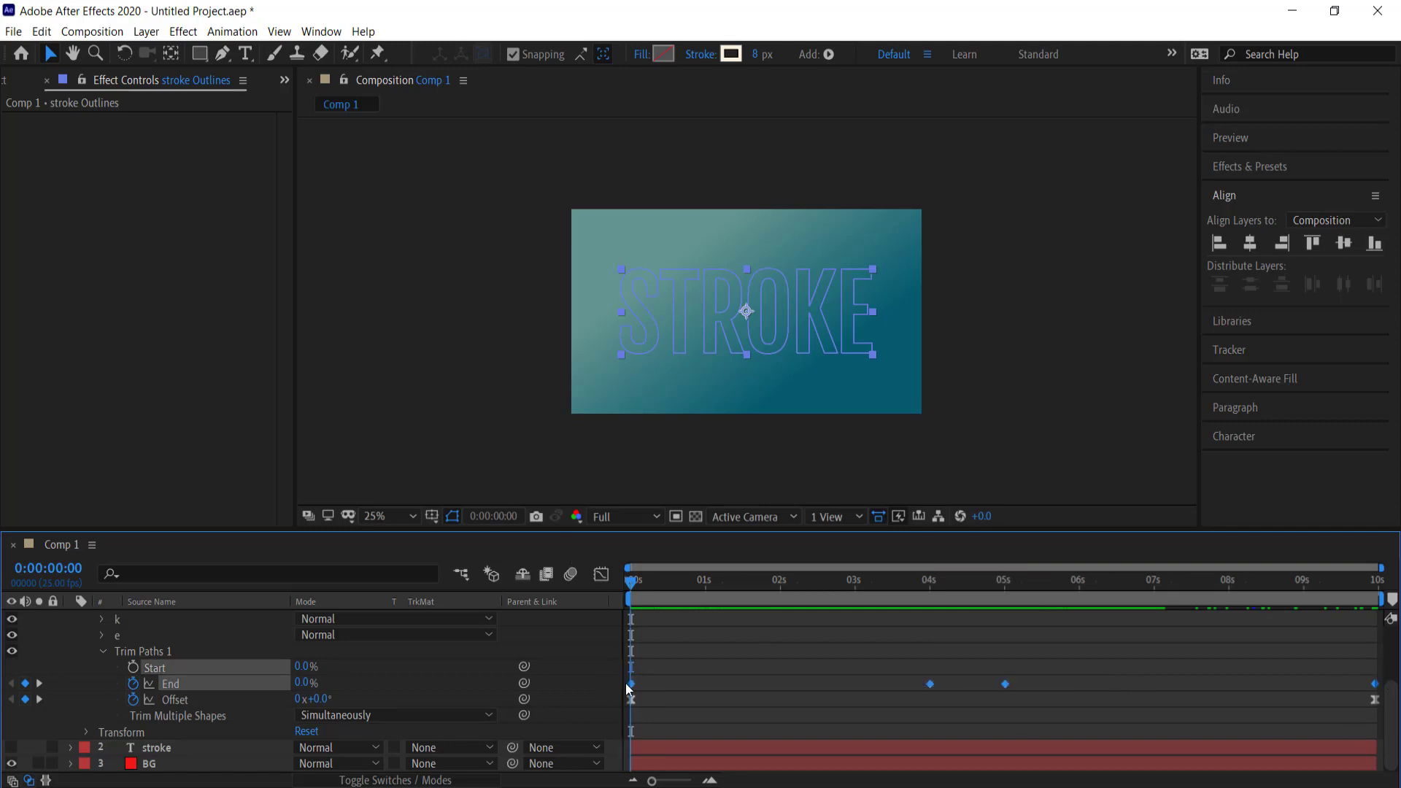
Apply Easy Ease to the Trim Paths End keyframes and preview the smoother STROKE draw-on.
right_click(631, 684)
mouse_move(670, 679)
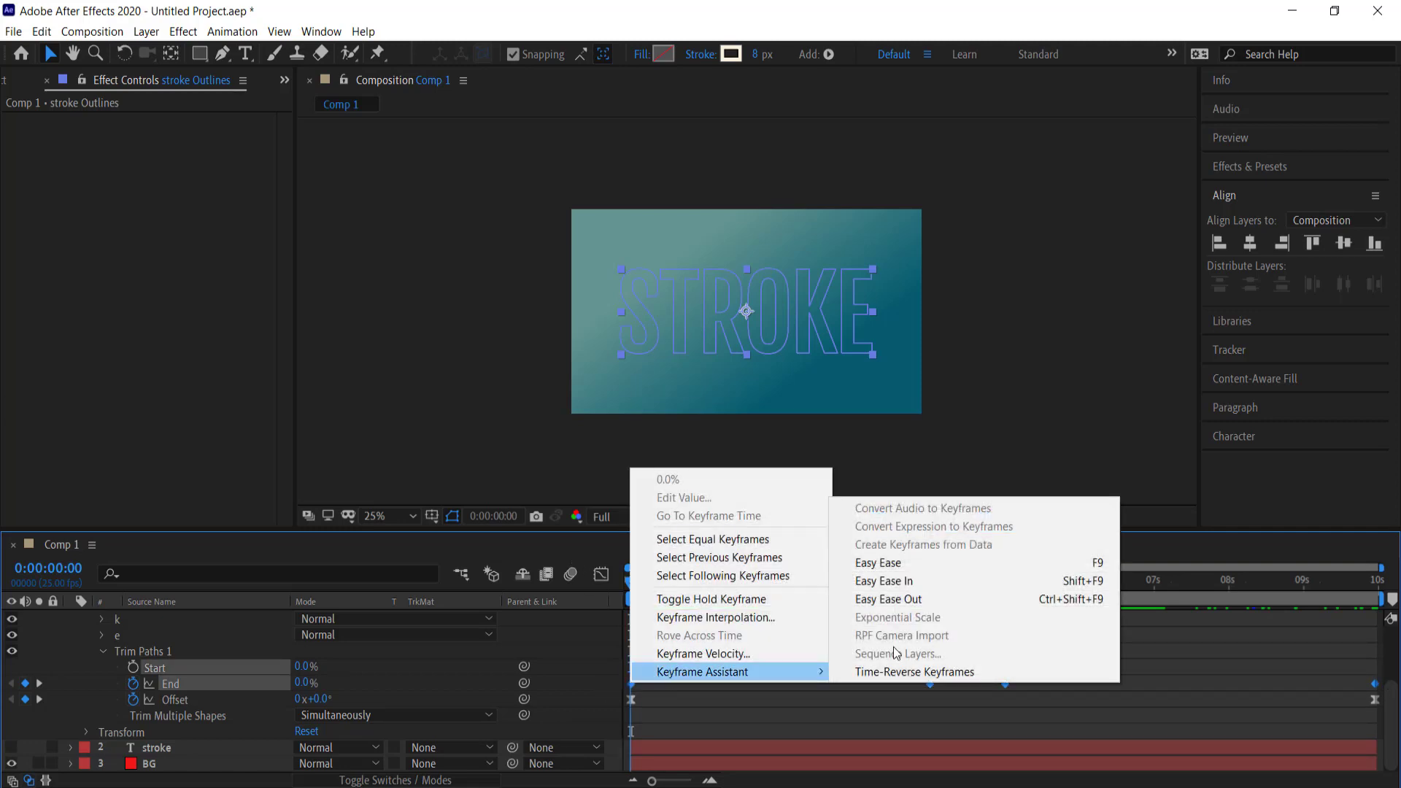
click(945, 562)
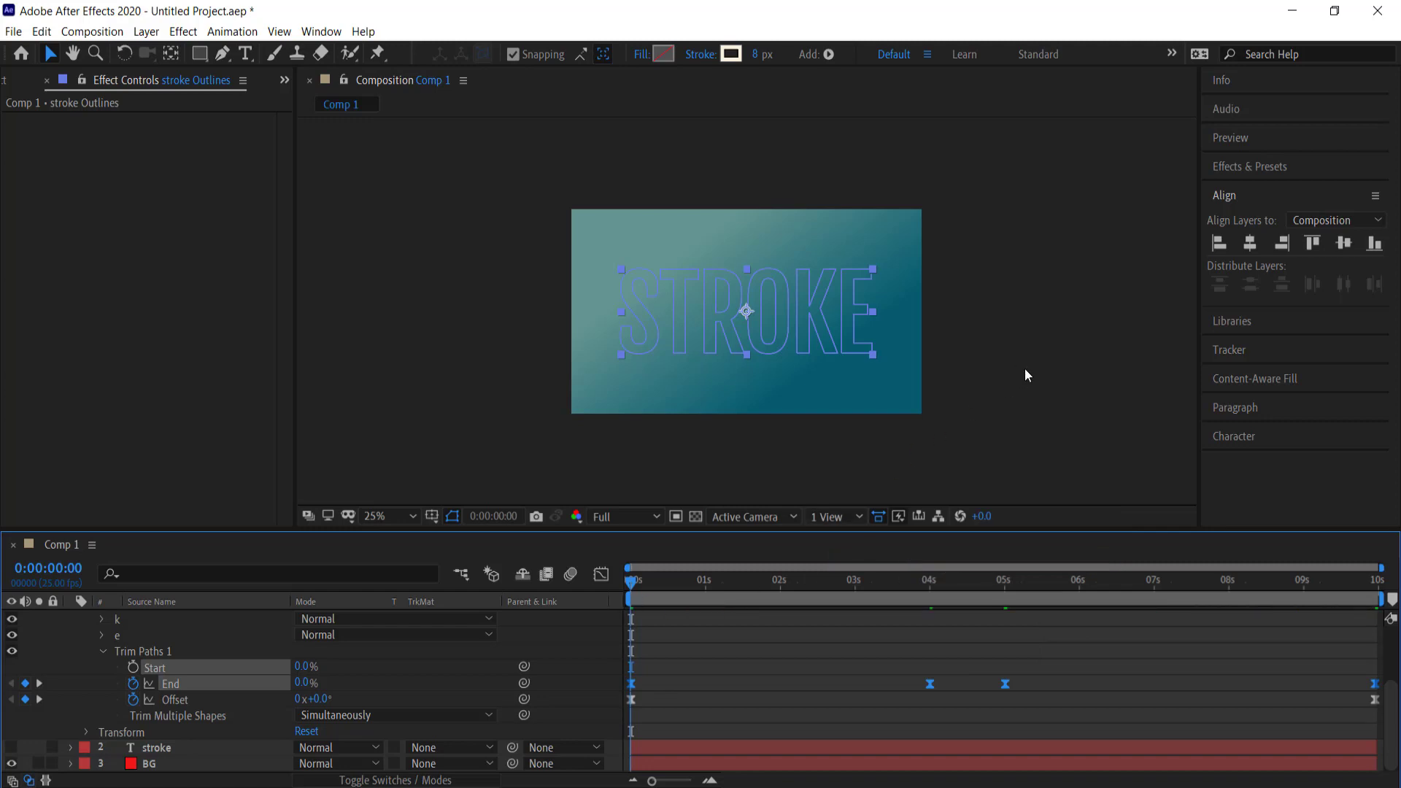
key(space)
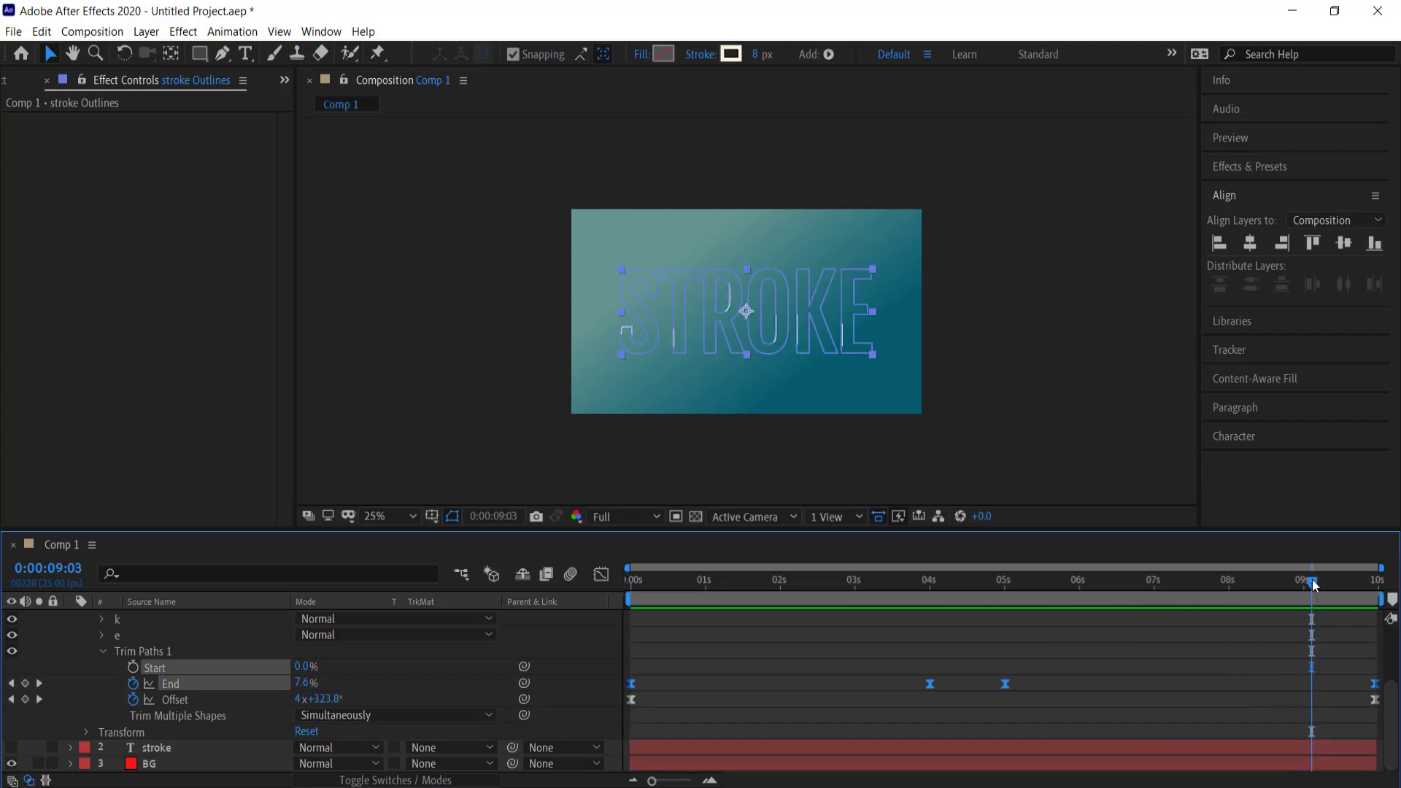
key(space)
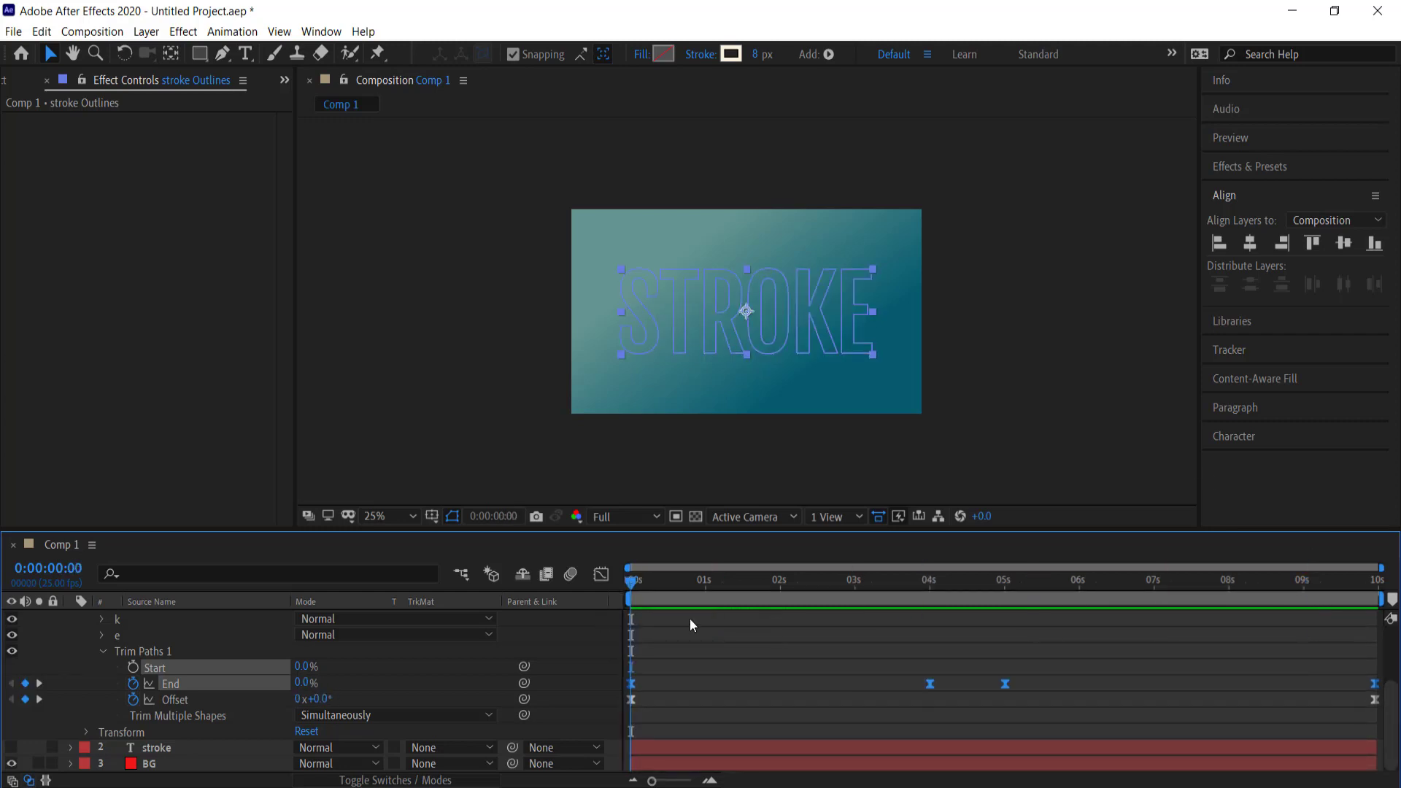
In the Graph Editor, lengthen the easing influence of the End keyframes at 0s and 04s.
click(602, 576)
drag(680, 675, 591, 695)
click(821, 762)
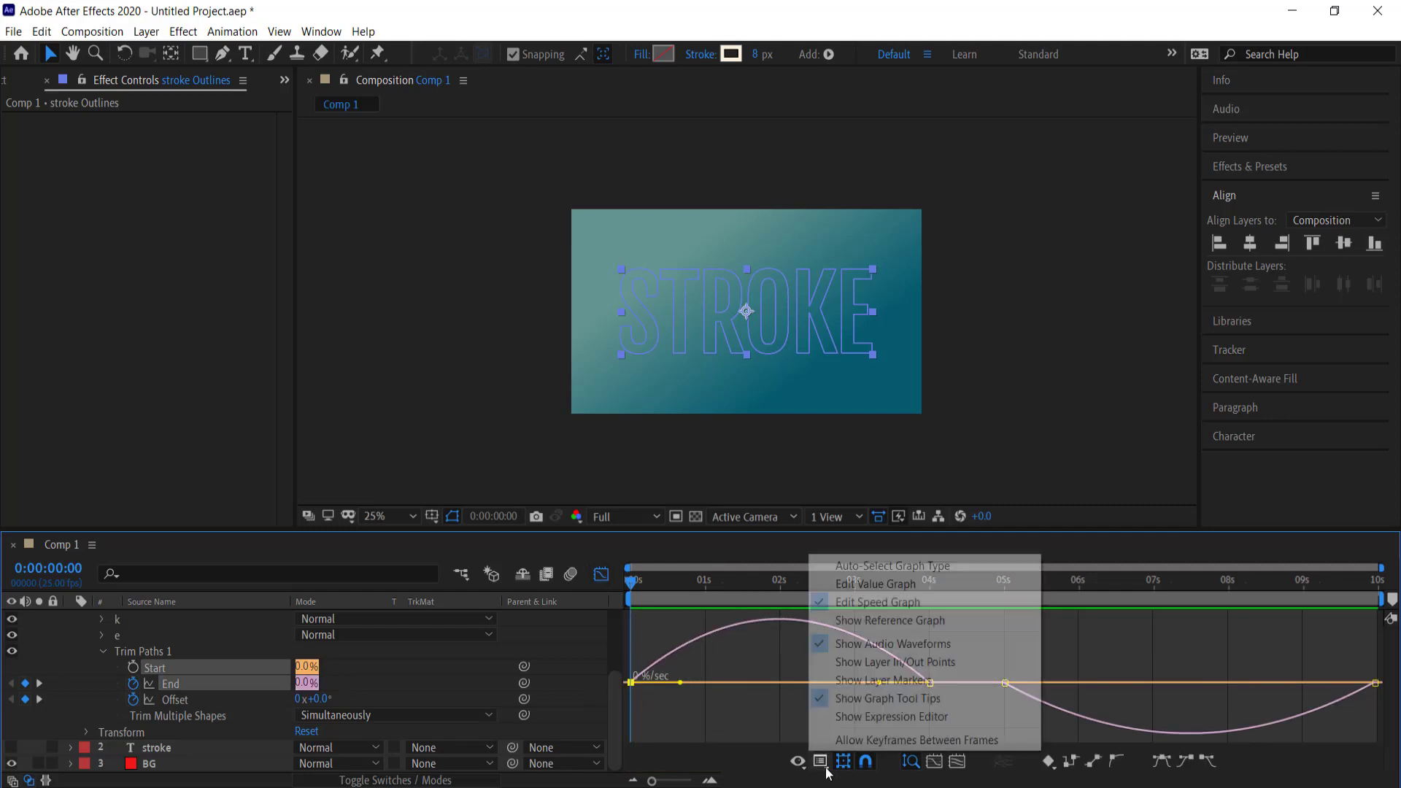
click(875, 602)
drag(680, 683, 704, 682)
drag(845, 670, 959, 705)
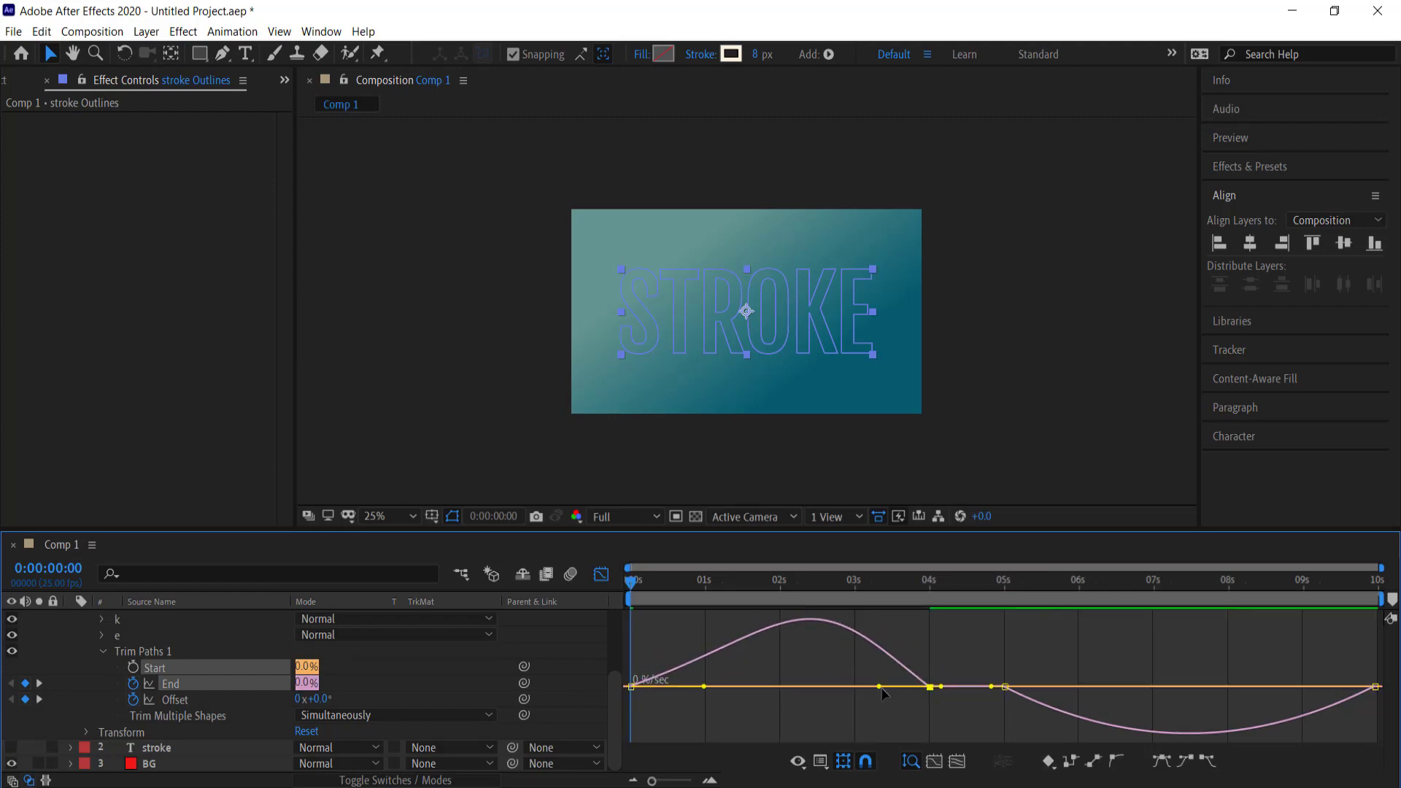
drag(879, 687, 860, 690)
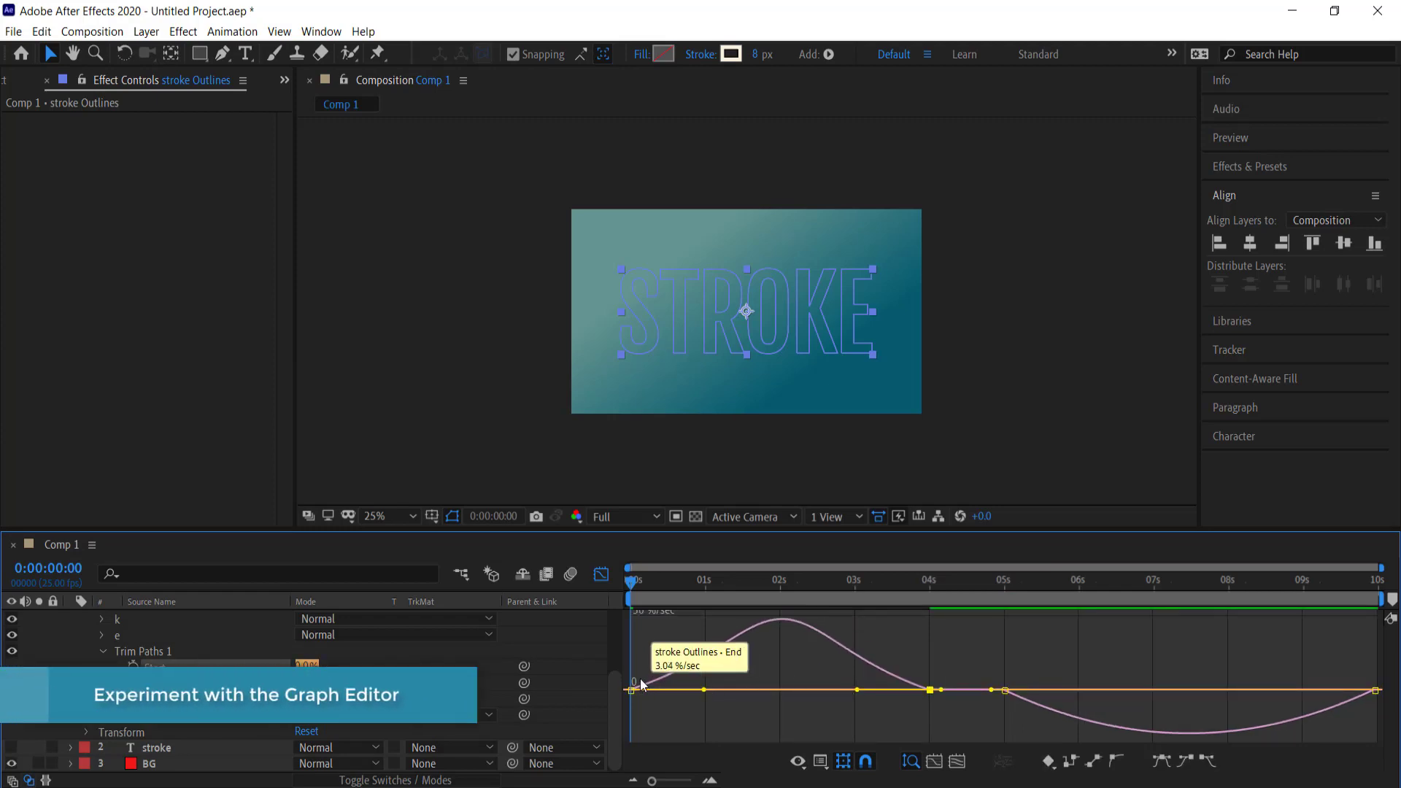
Extend the 10s keyframe's easing back to about 08.5s and preview the result.
drag(1051, 666, 967, 707)
drag(1301, 661, 1384, 703)
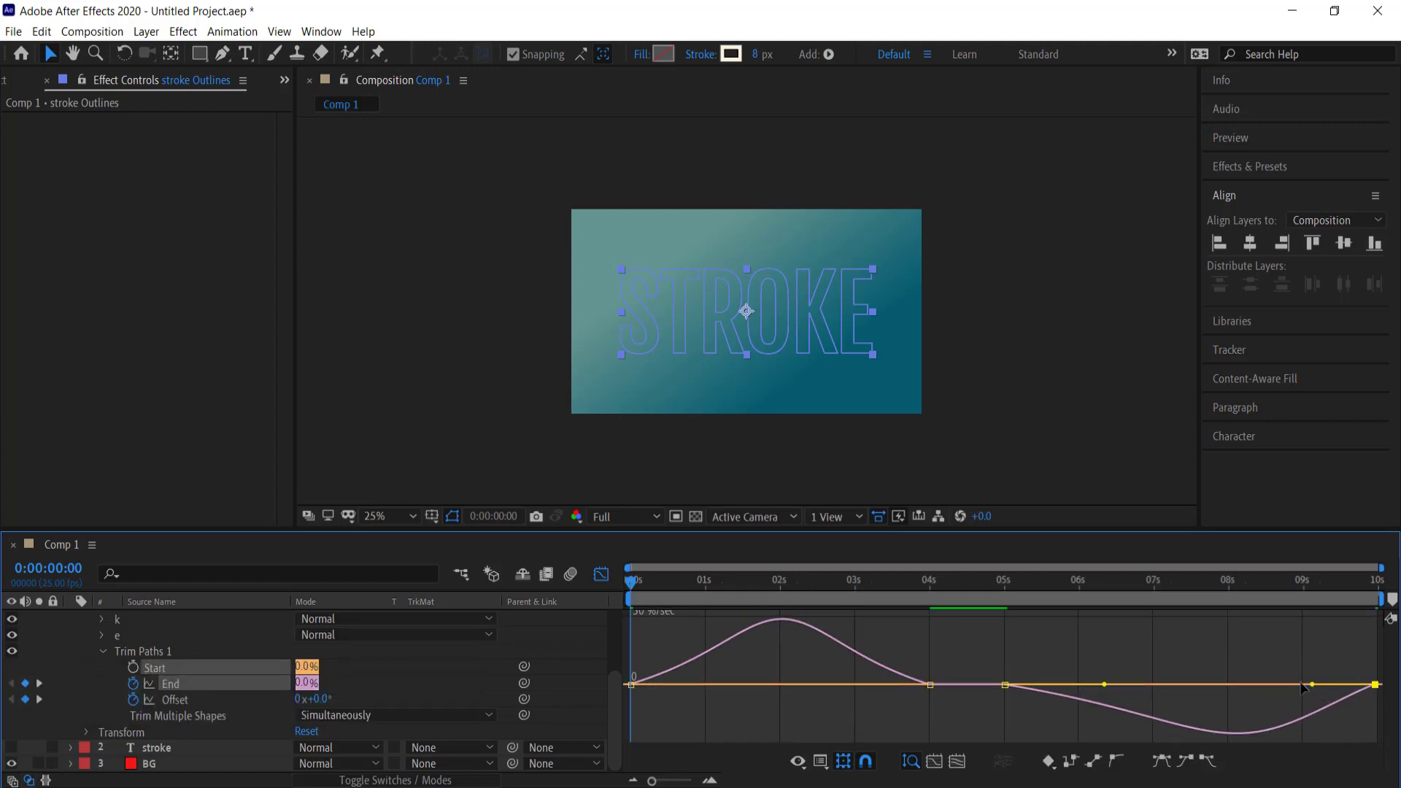
drag(1303, 686, 1274, 684)
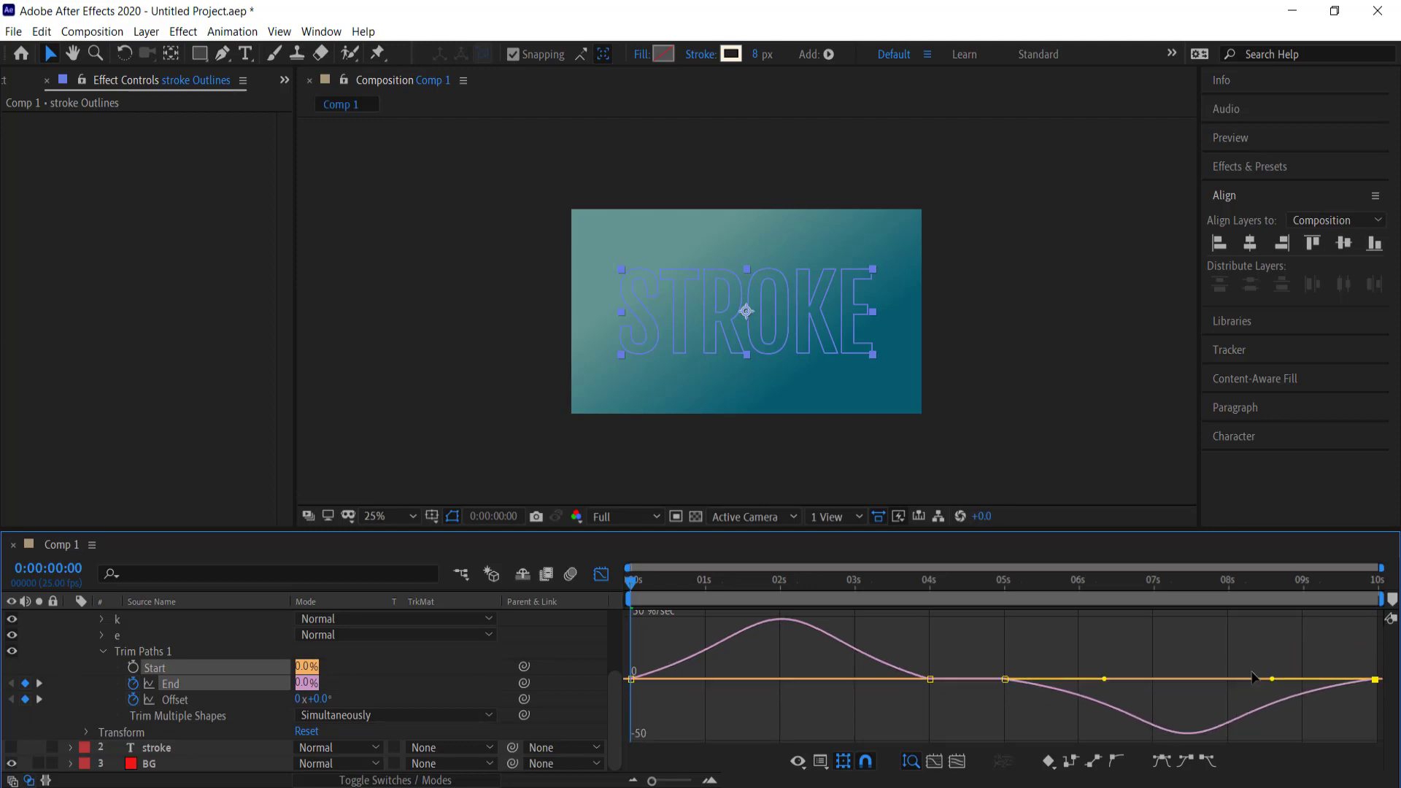
click(603, 574)
key(space)
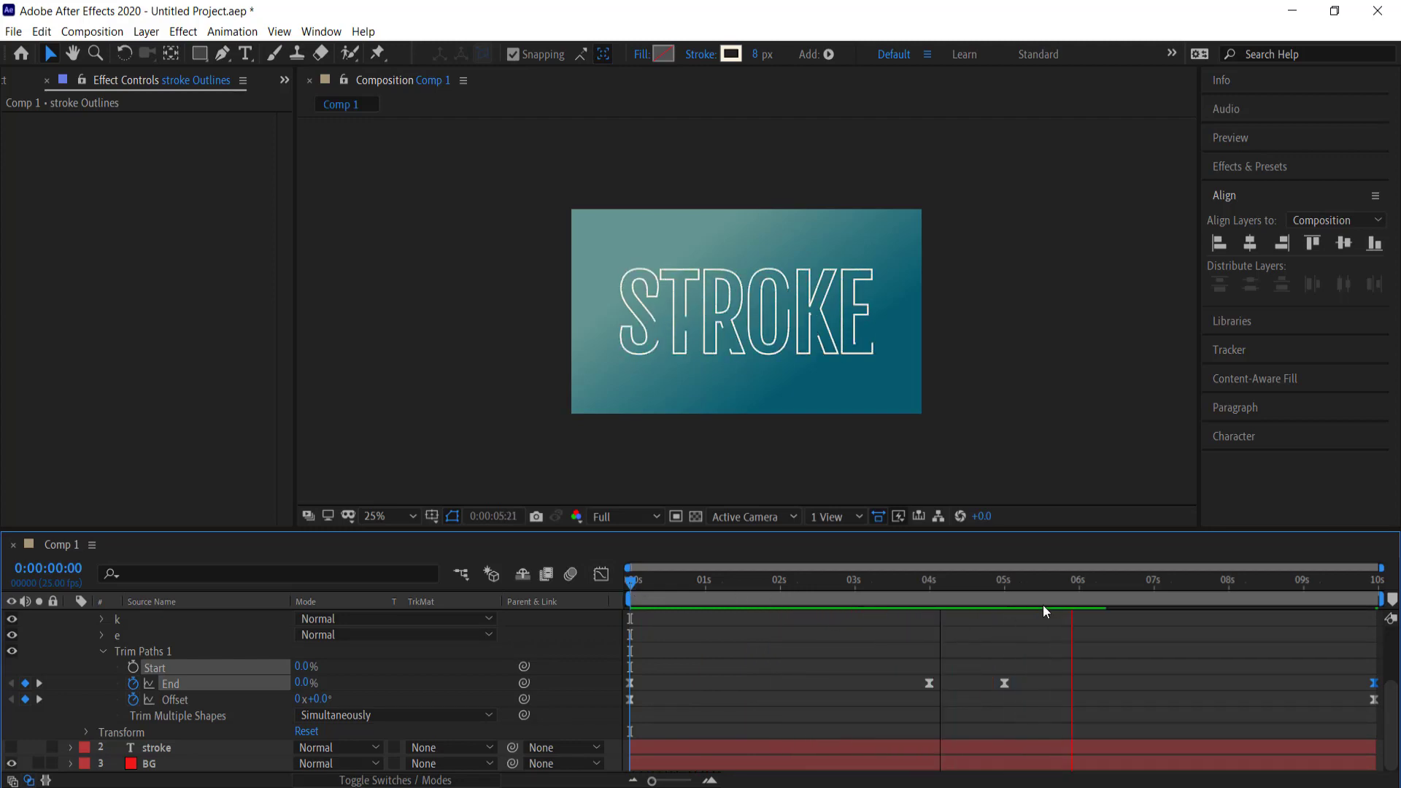
key(space)
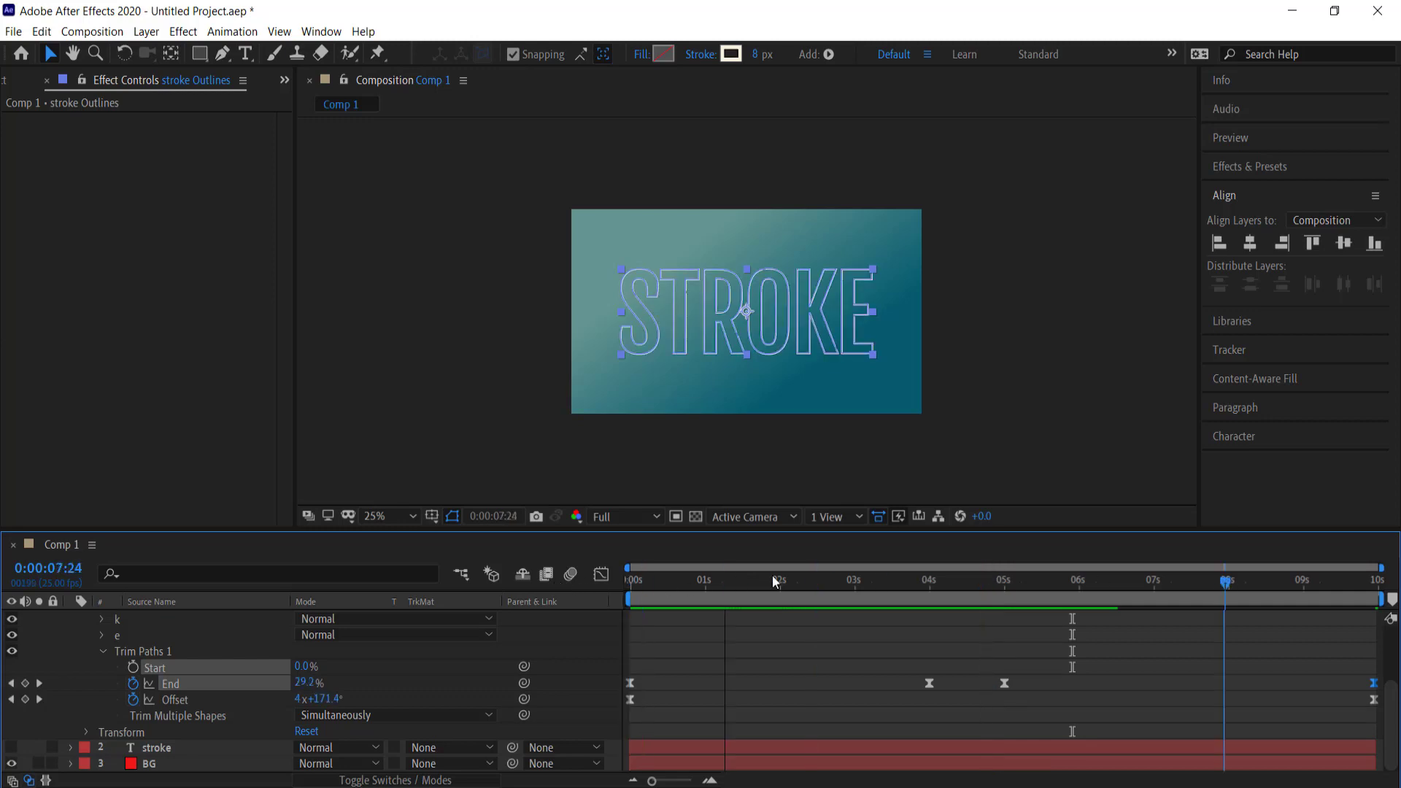
Keyframe the Outlines layer's Opacity at 0% at 0s.
scroll(196, 661, up, 3)
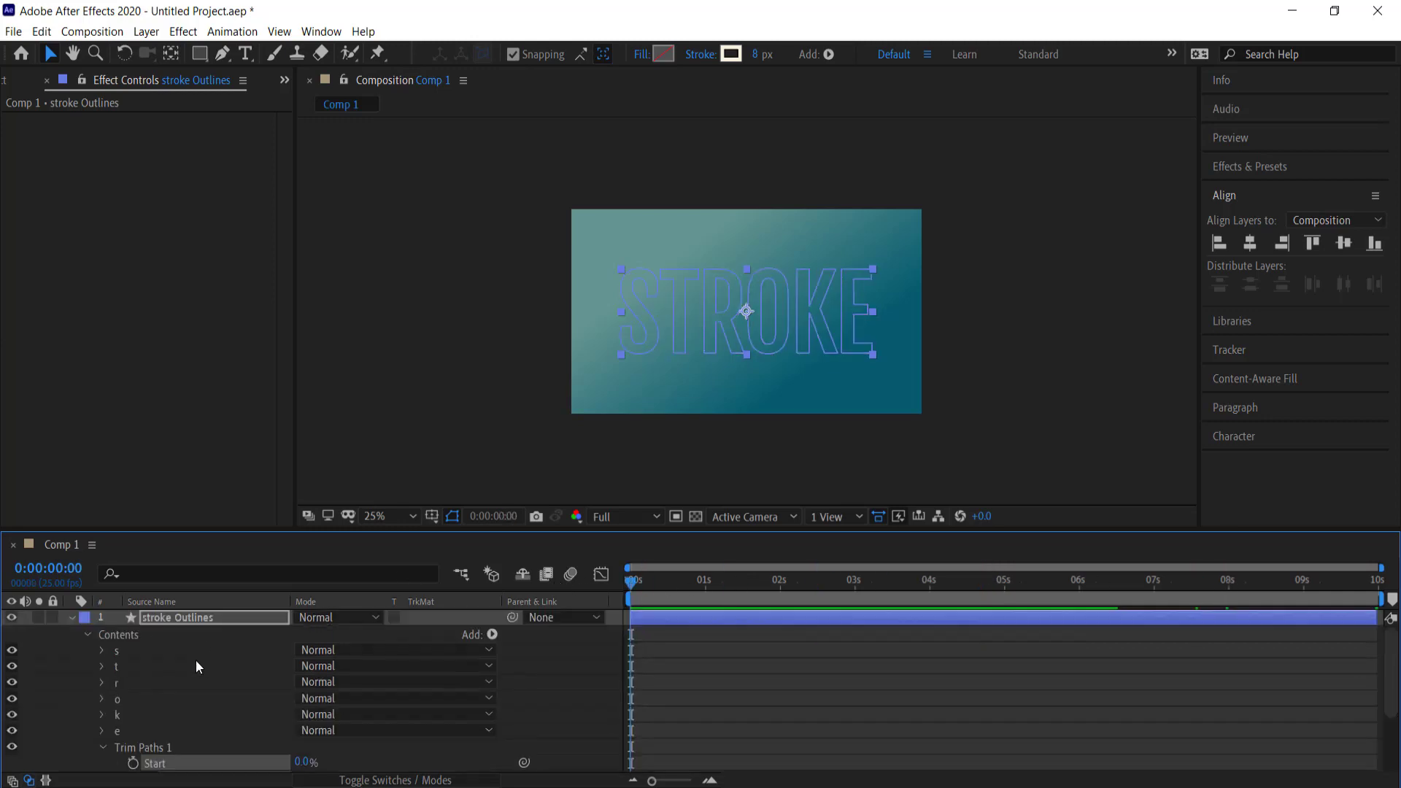
click(88, 633)
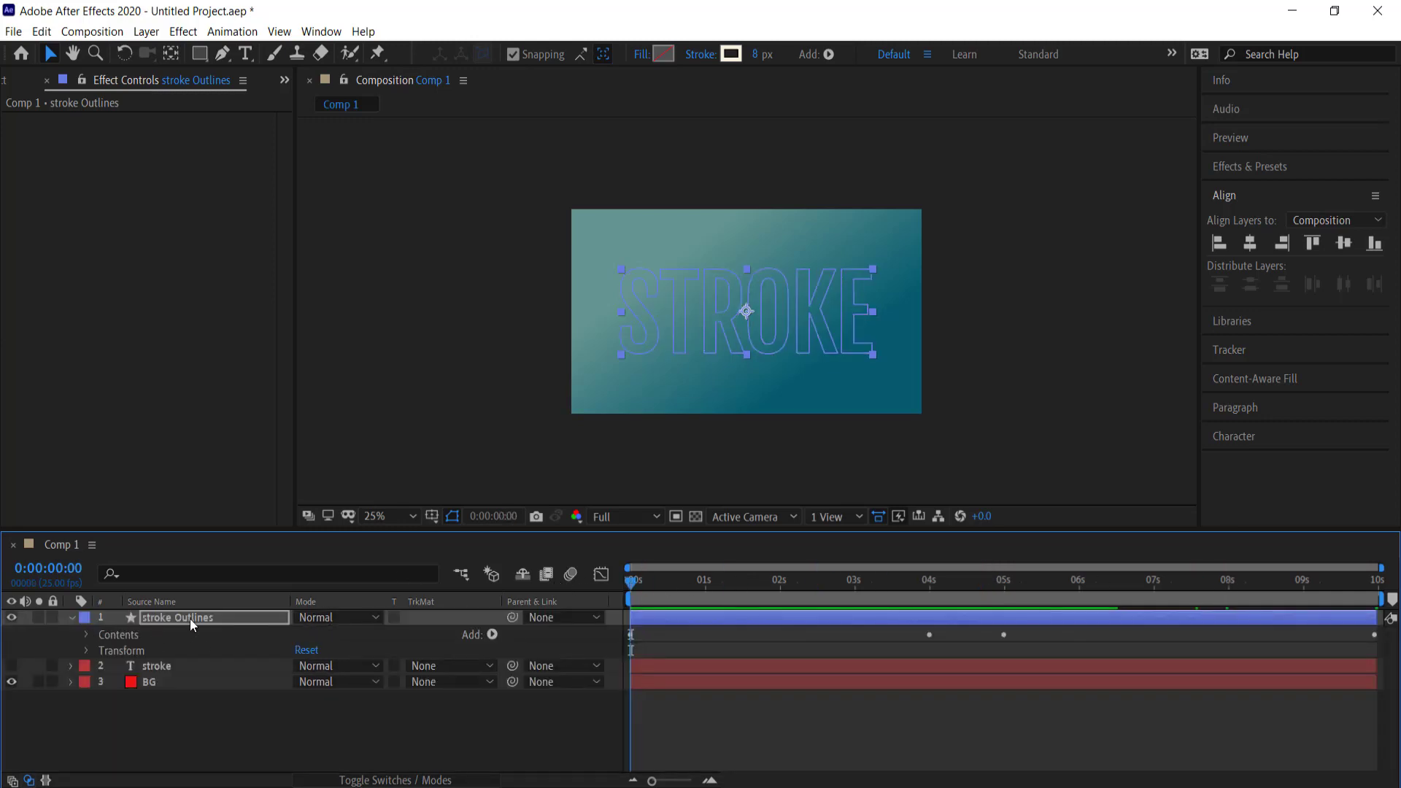
key(t)
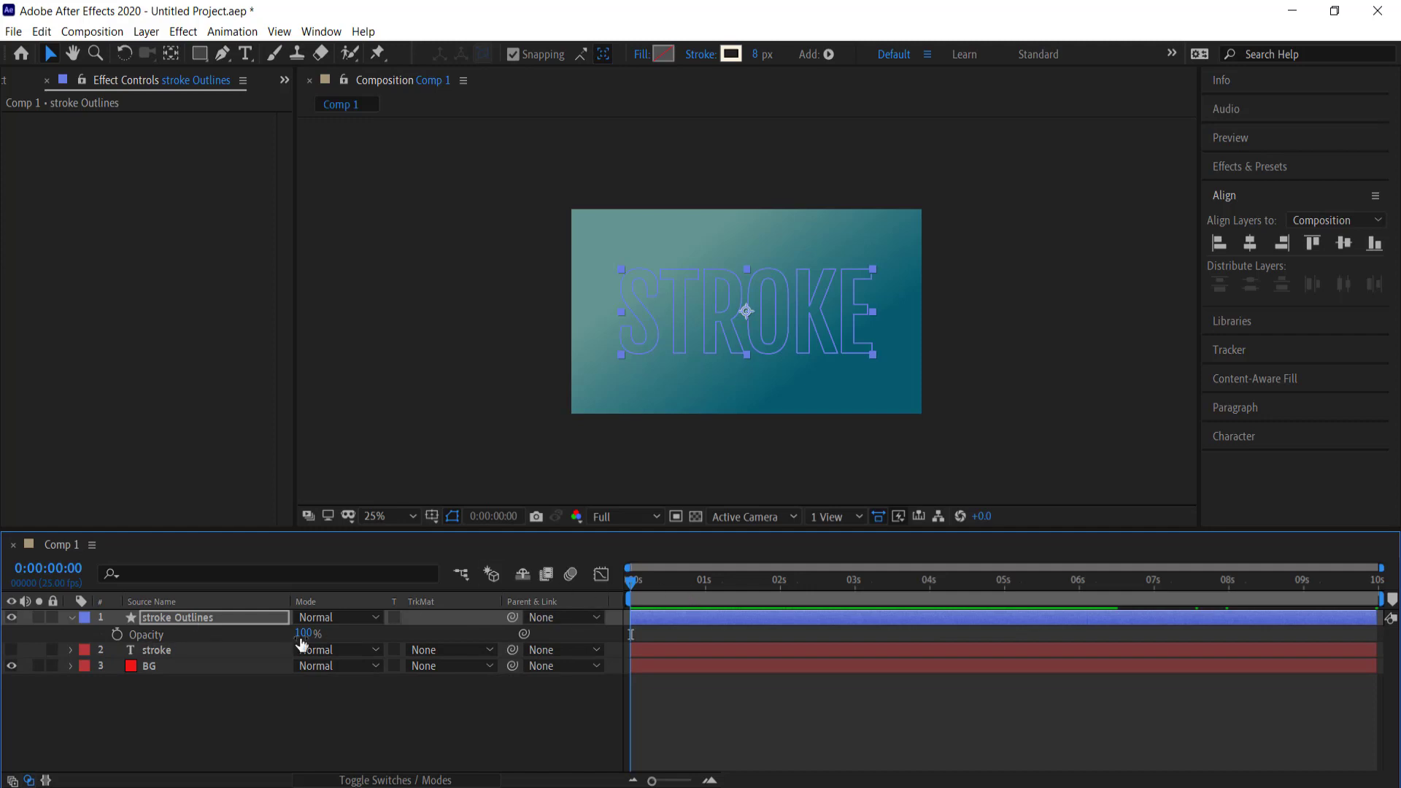
click(115, 635)
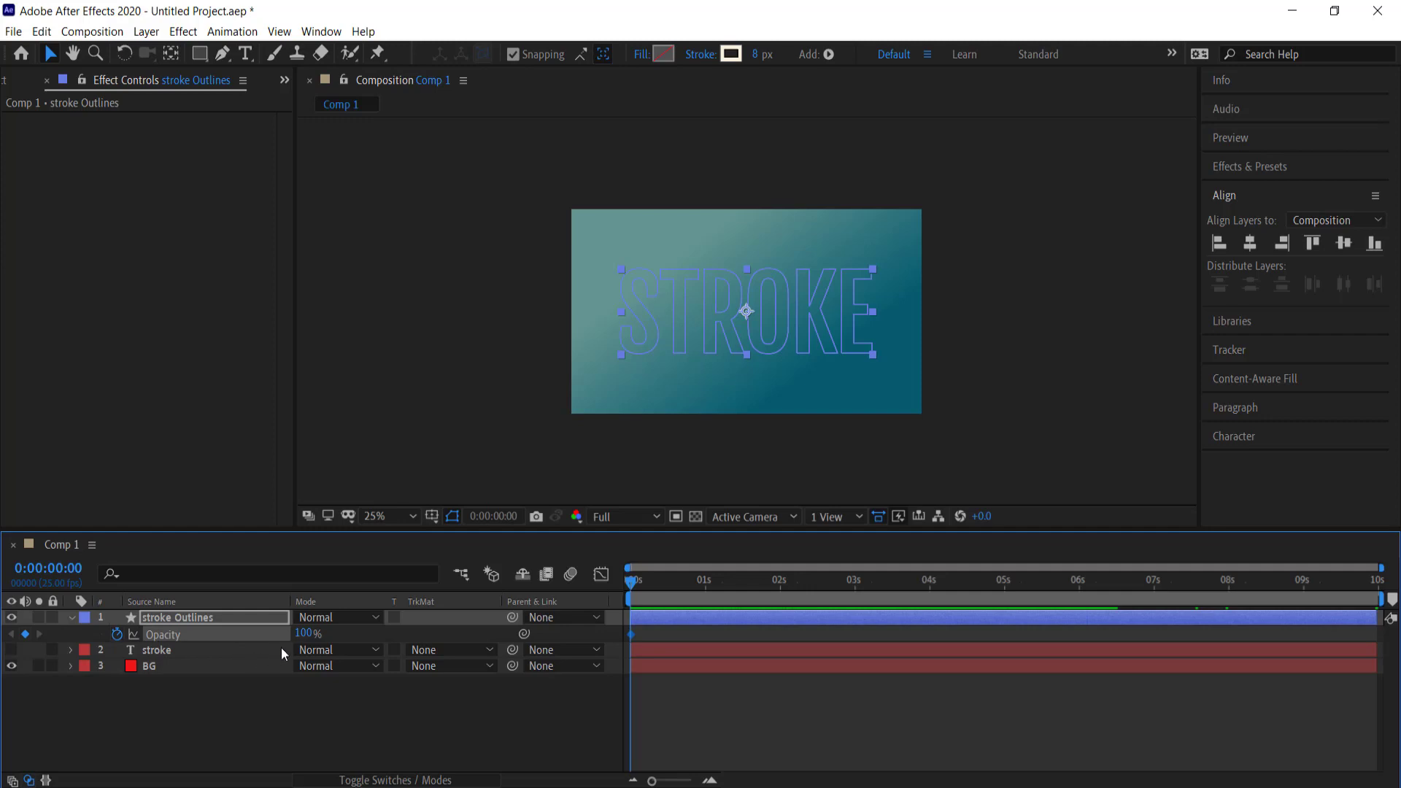
click(303, 632)
key(Return)
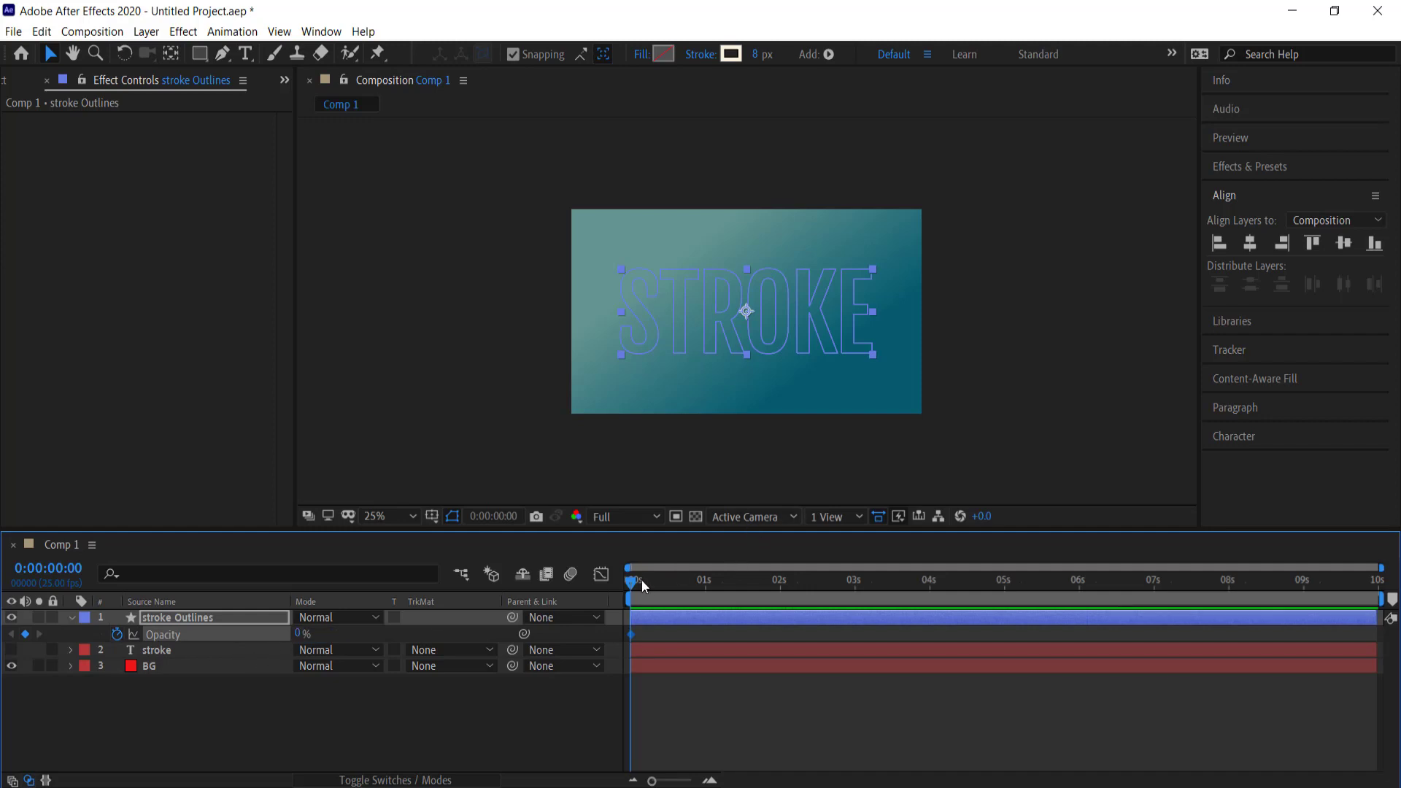
Set an Opacity keyframe of 100% at the one-second mark.
drag(660, 579, 703, 580)
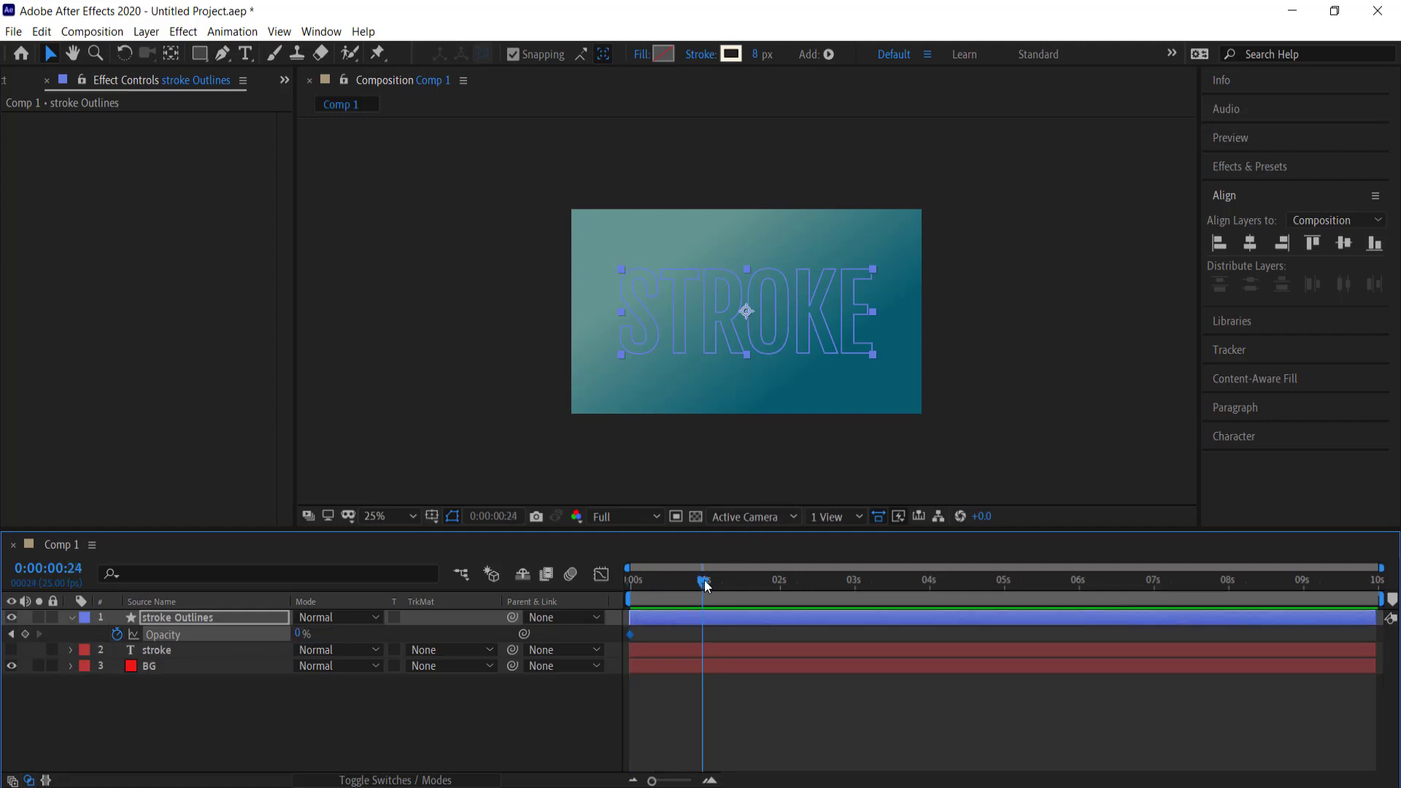
click(299, 633)
key(Return)
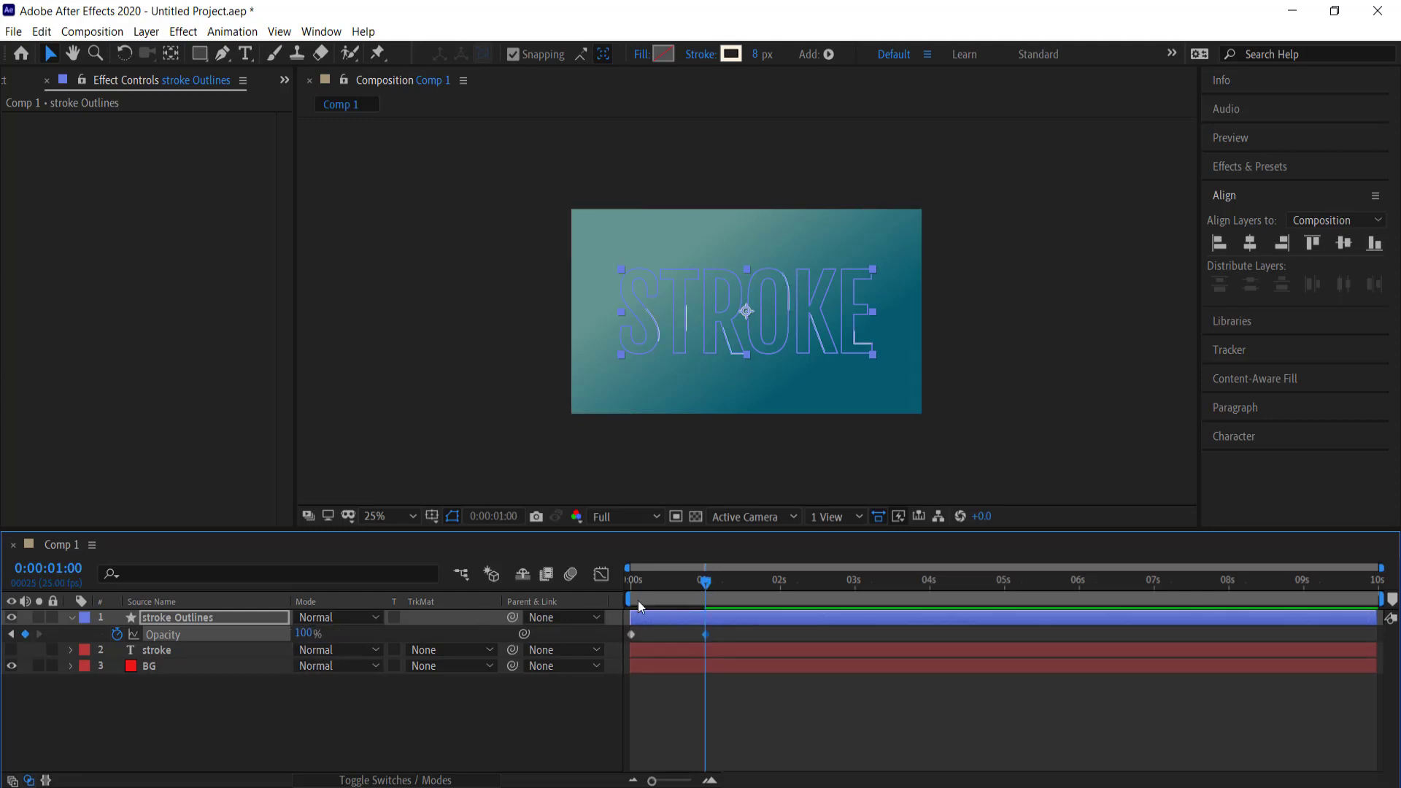
drag(732, 632, 621, 638)
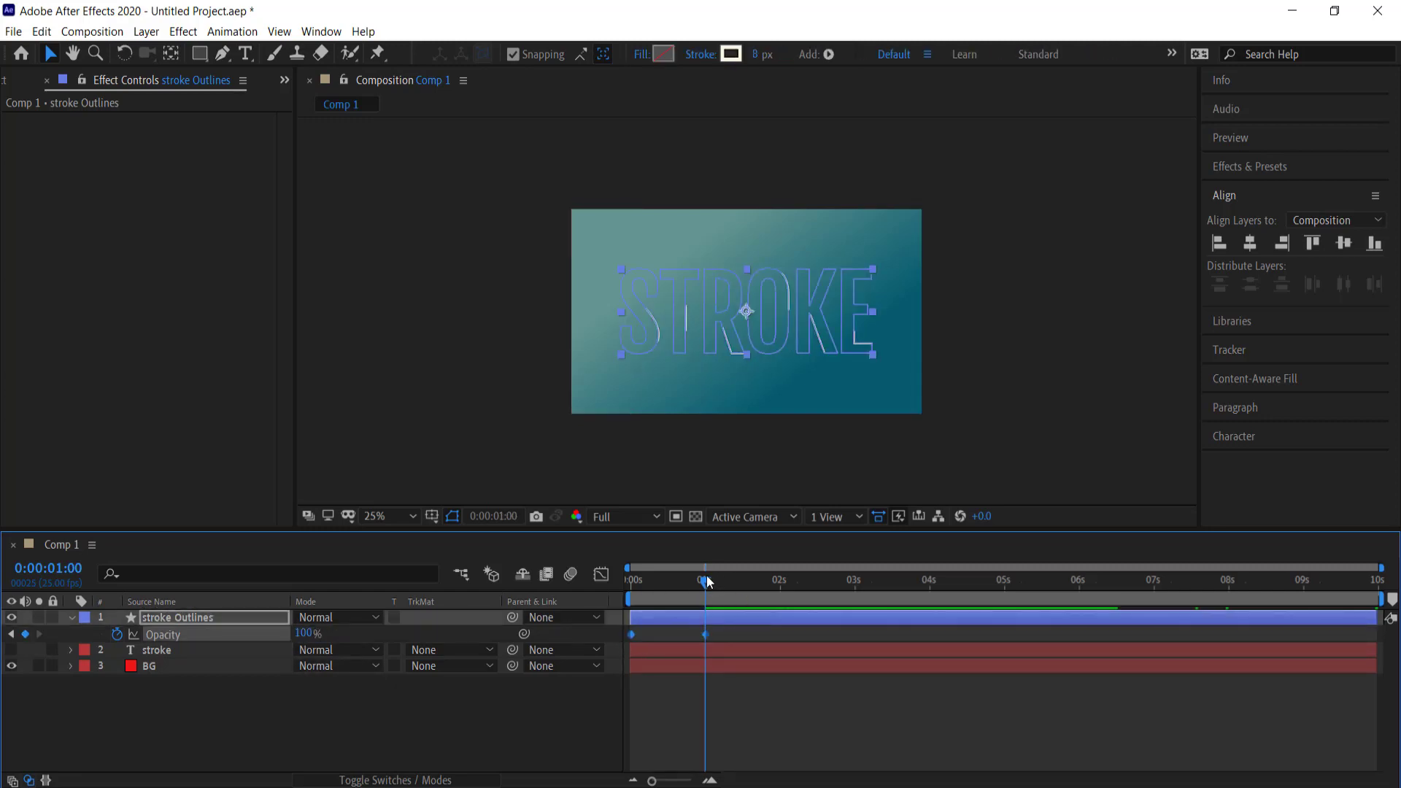
Add the fade-out, holding 100% near 9s and dropping to 0% at 9:24.
drag(1220, 589, 1305, 595)
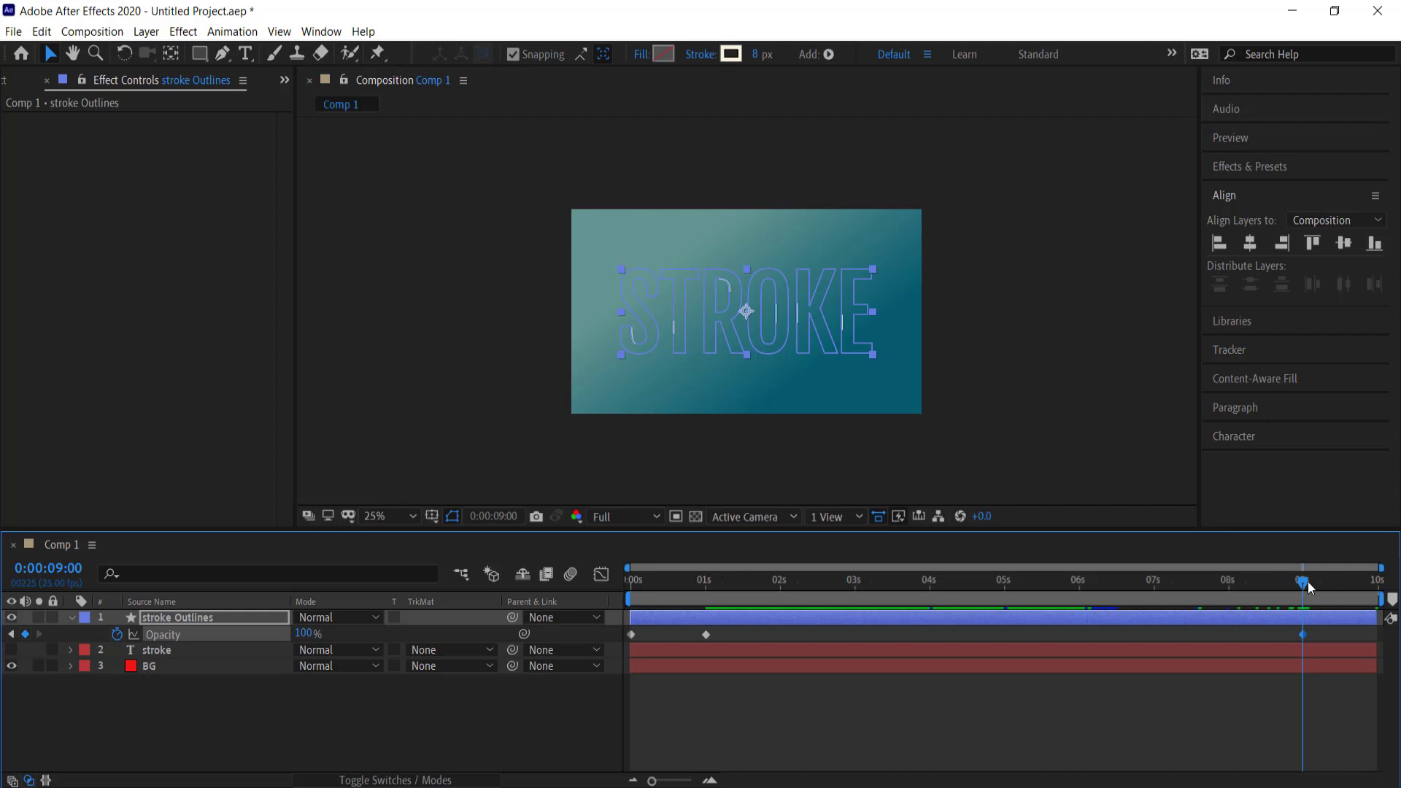
key(End)
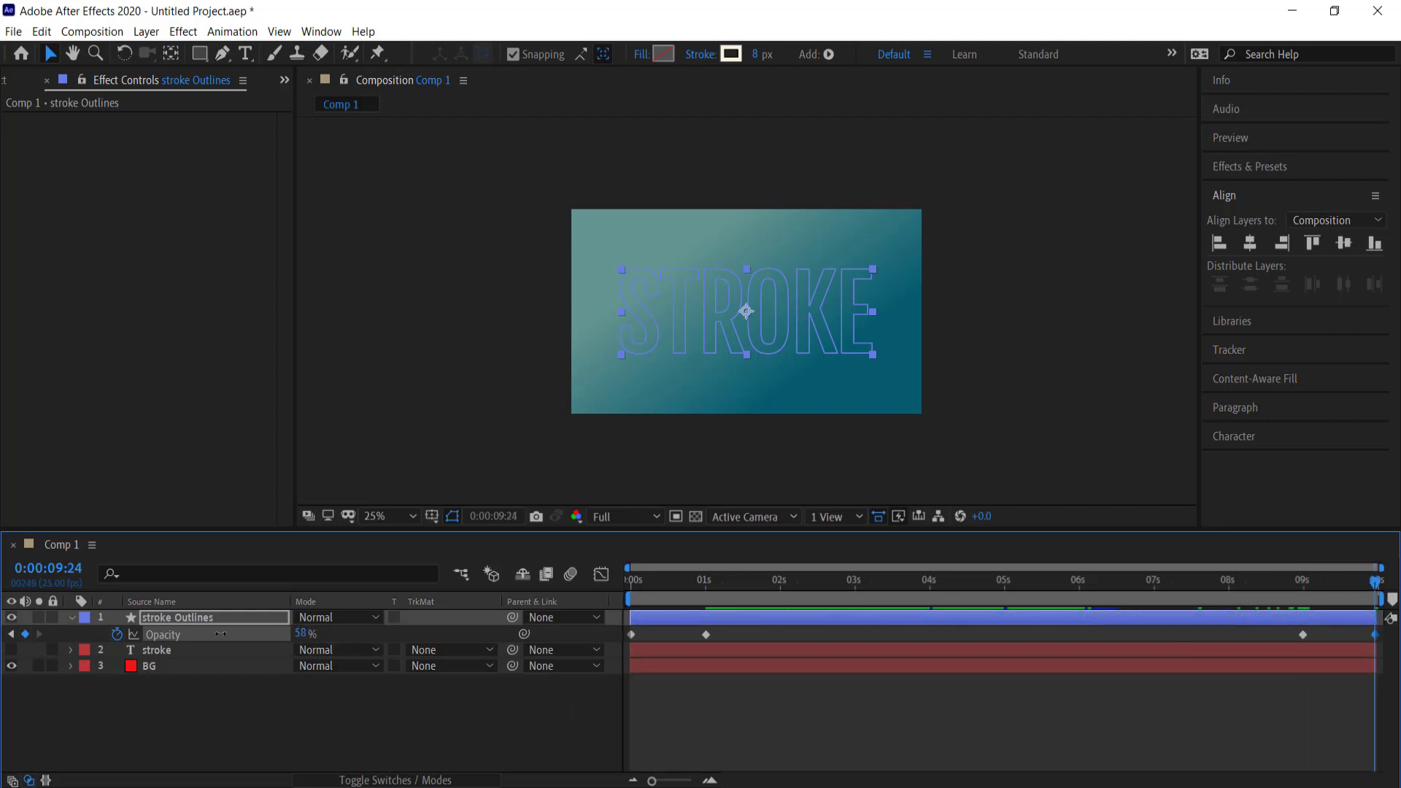
key(ctrl+z)
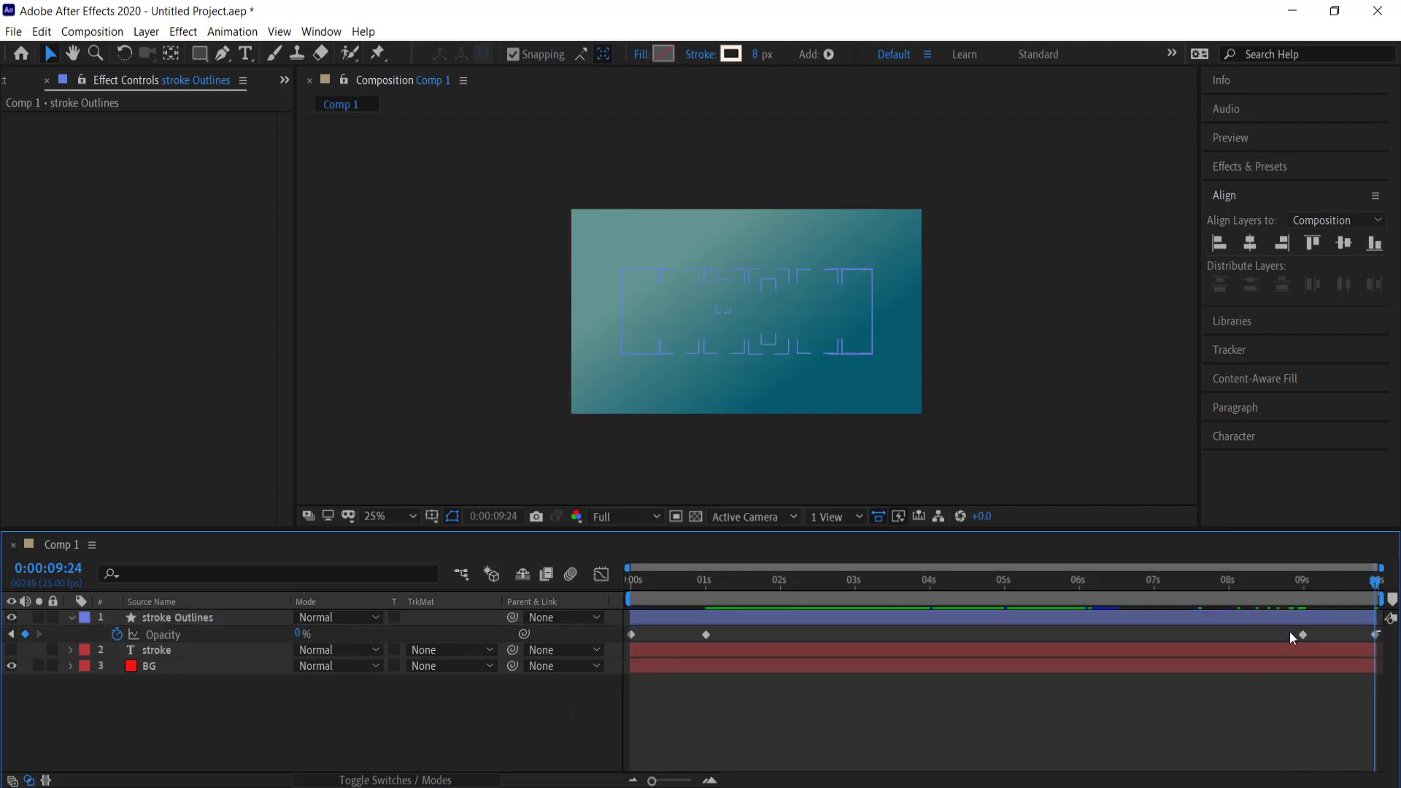
drag(1382, 629, 625, 636)
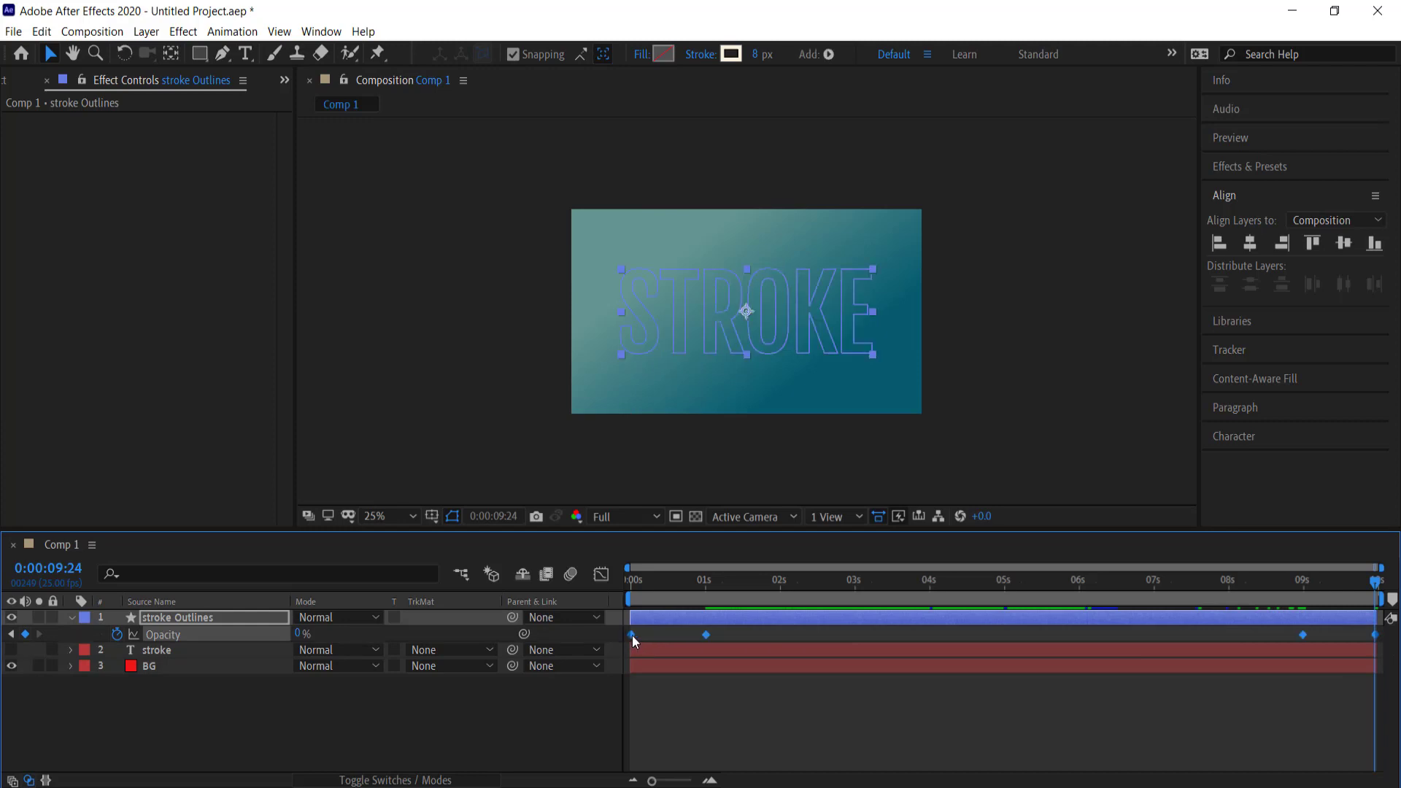
Apply Easy Ease to the four Opacity keyframes and preview the animation from the start.
right_click(632, 635)
mouse_move(689, 628)
click(943, 672)
drag(638, 581, 606, 575)
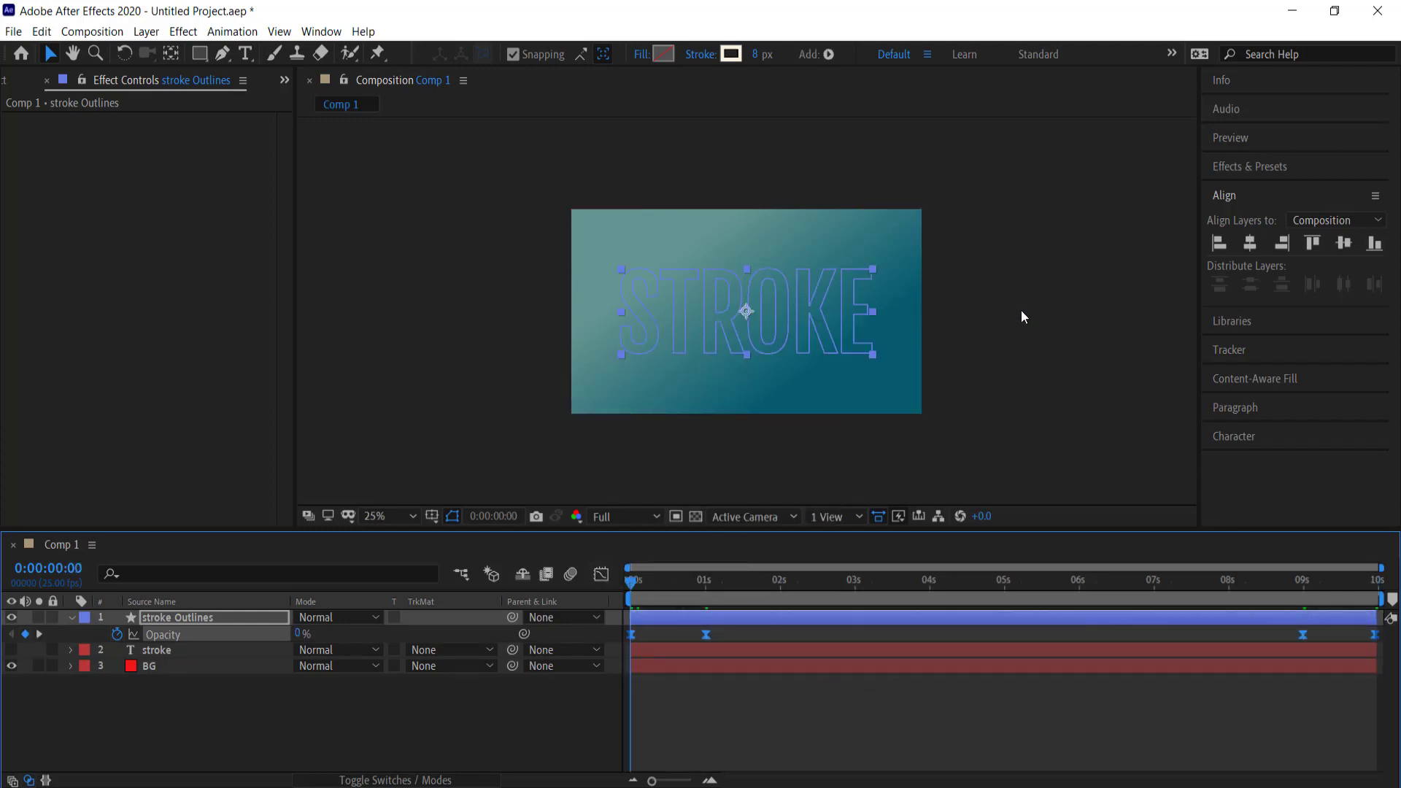
key(space)
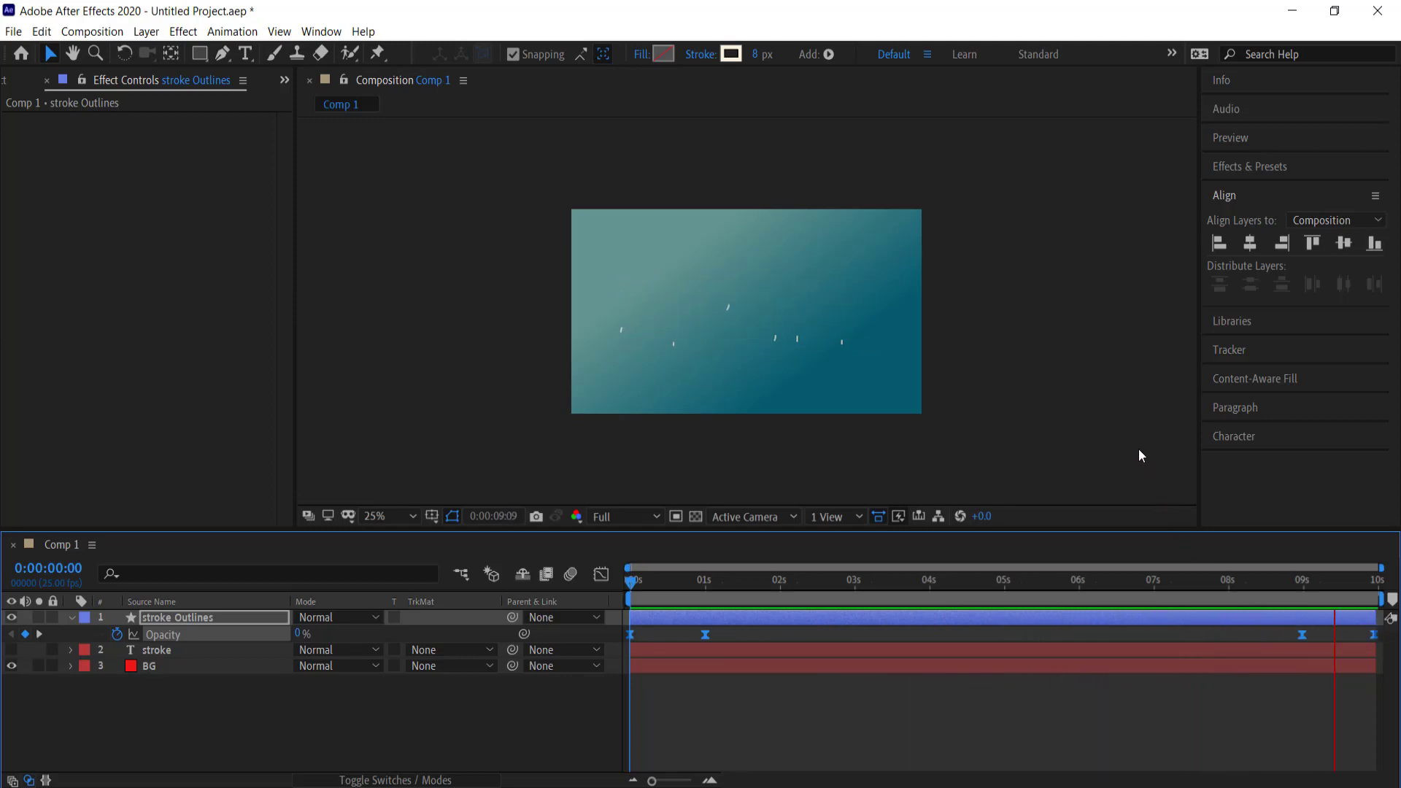
key(space)
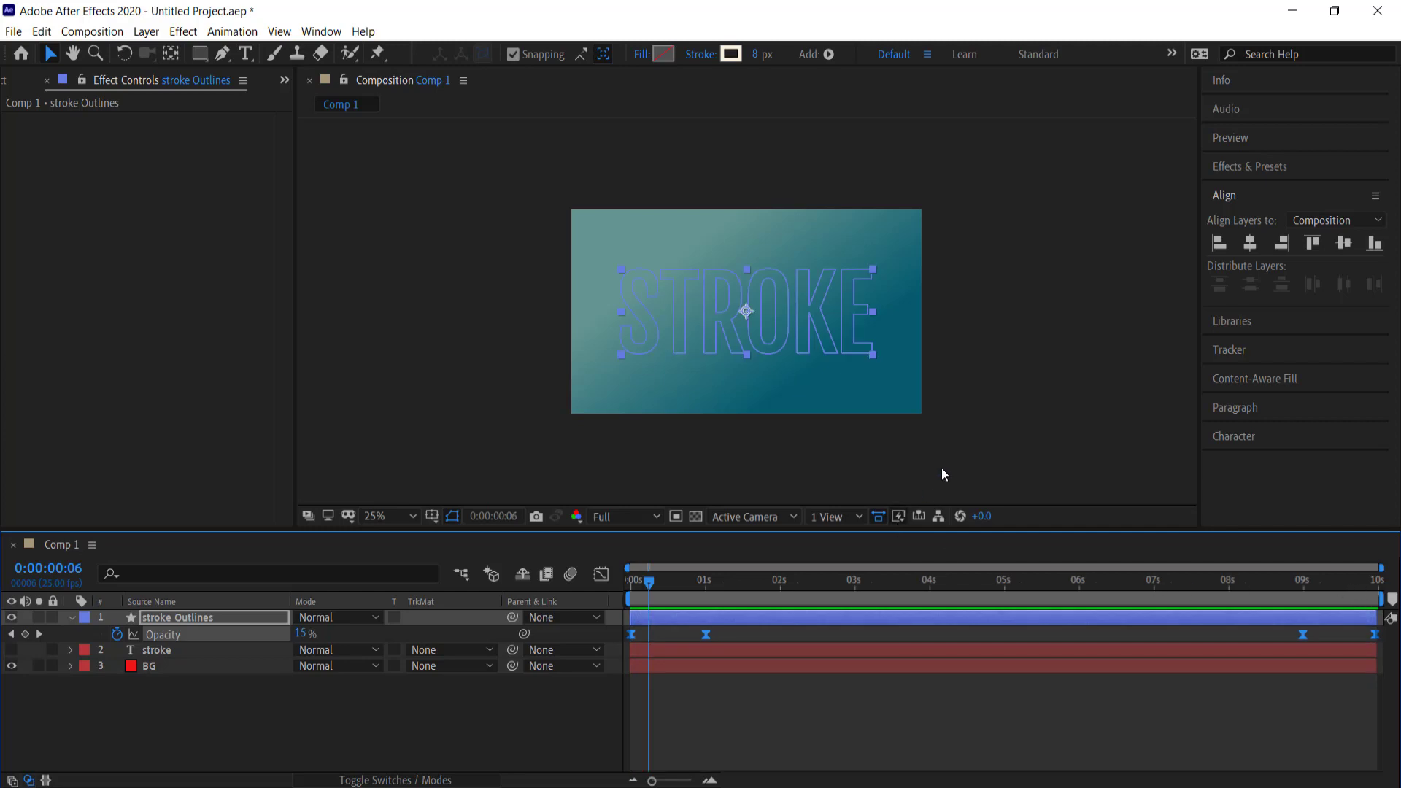